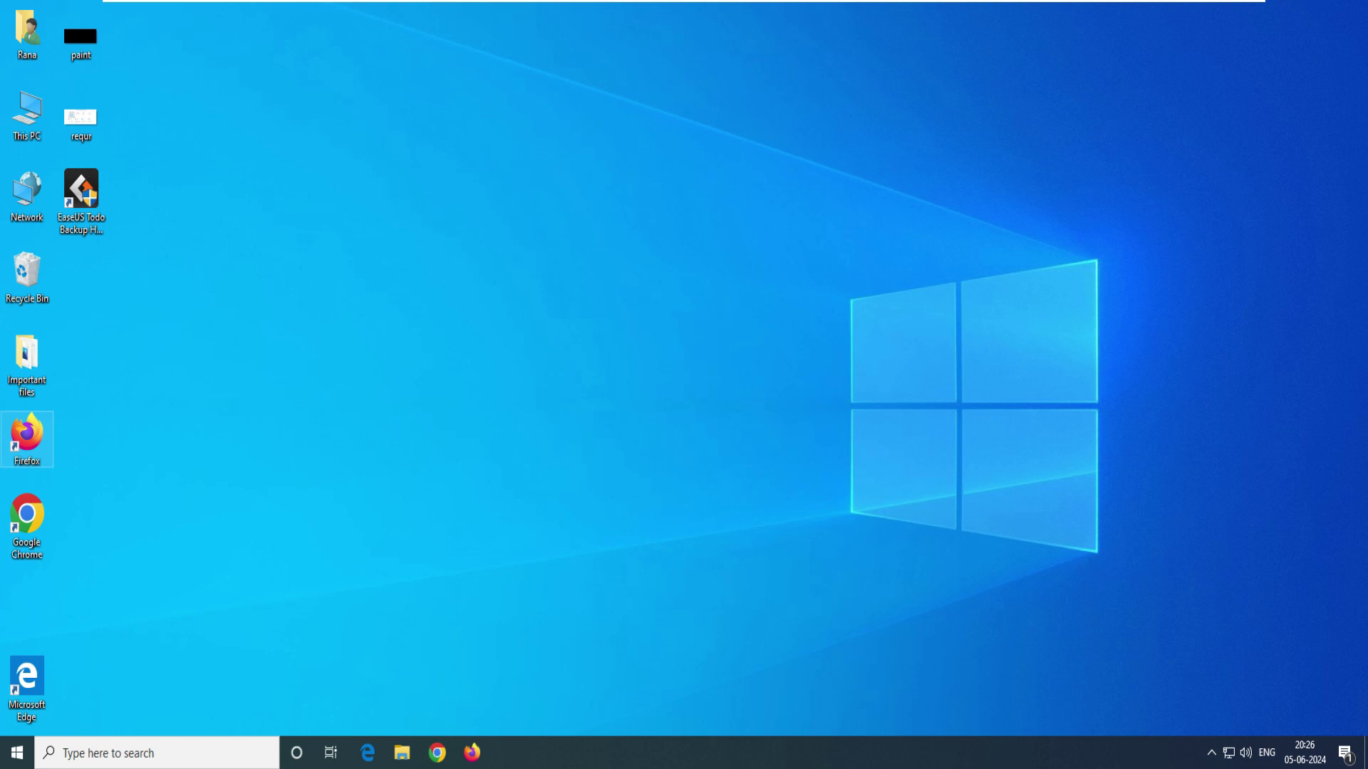
- Open Chrome, search Google for duplicati, and open the duplicati.com home page to look it over
{"action": "left_click", "coordinate": [437, 753]}
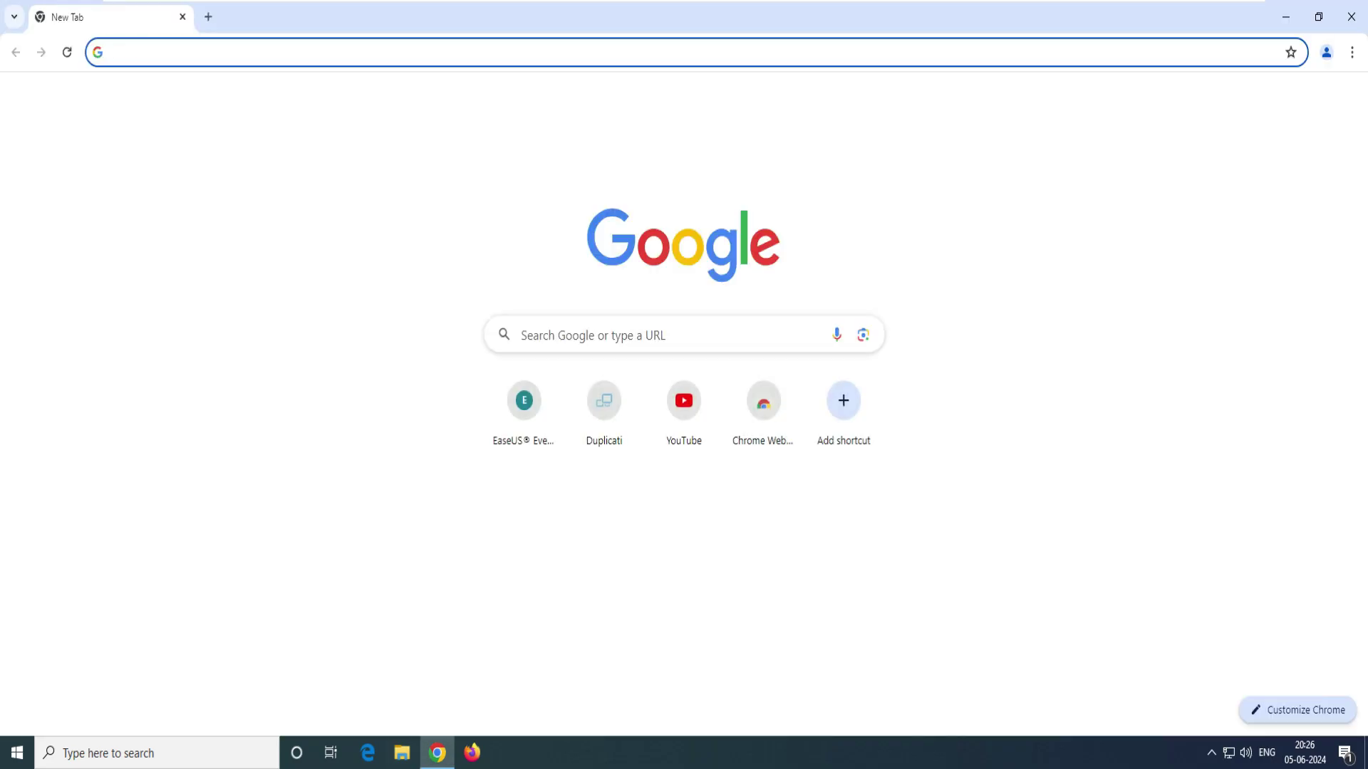
{"action": "left_click", "coordinate": [177, 87]}
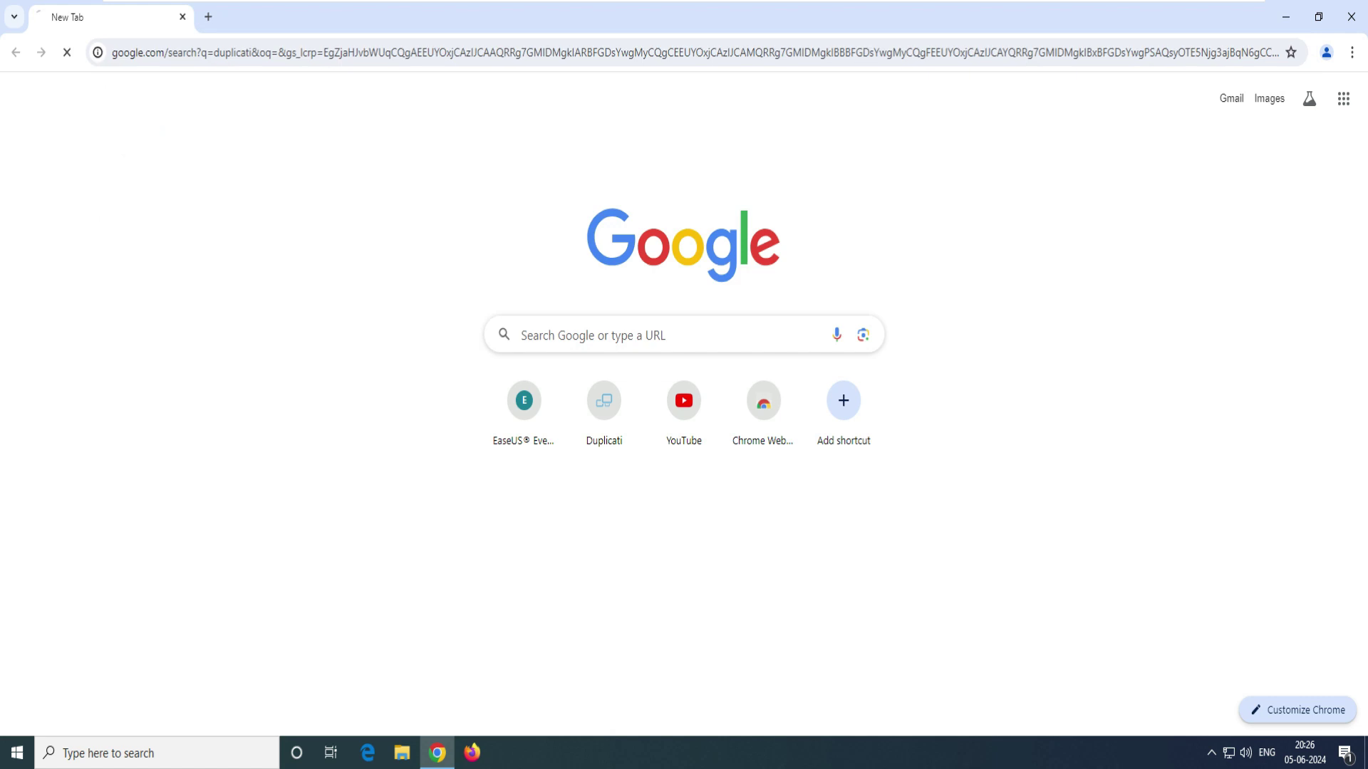
{"action": "left_click", "coordinate": [191, 255]}
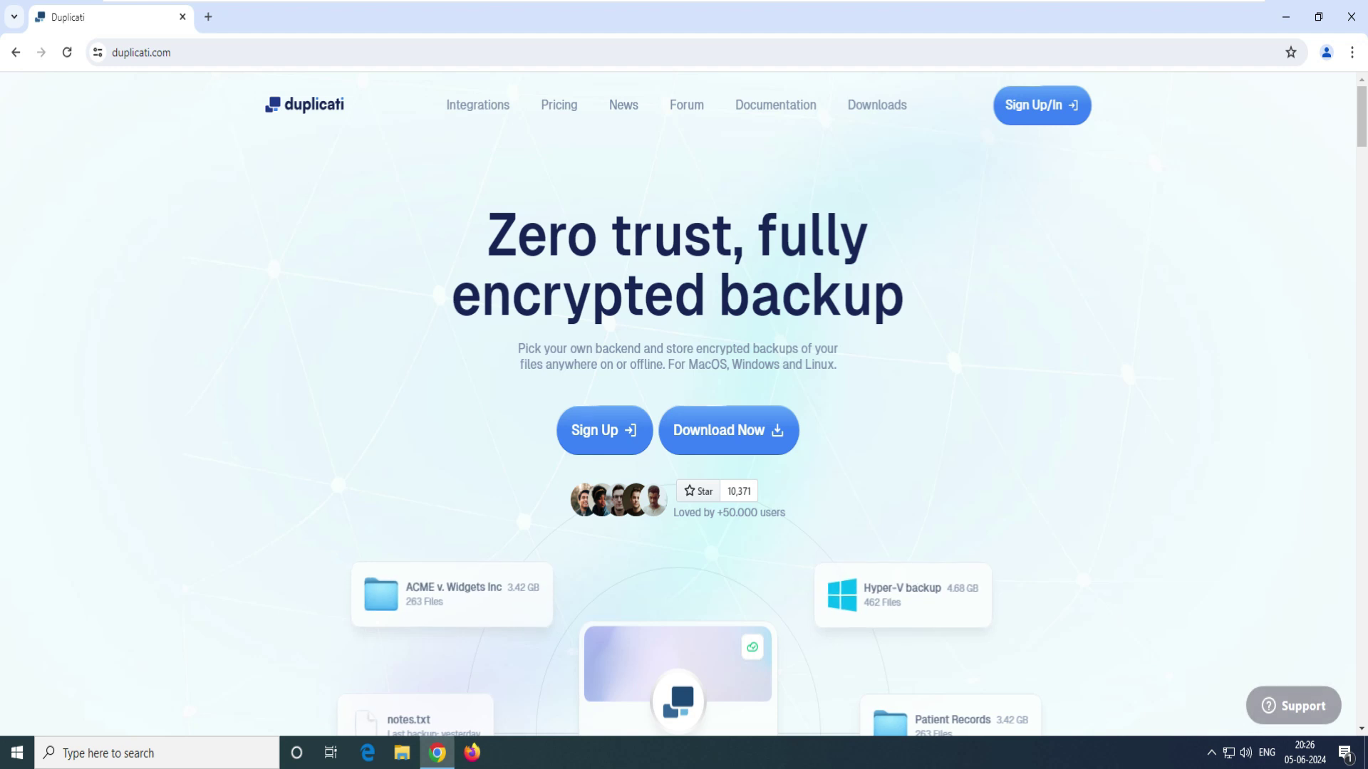
{"action": "left_click_drag", "start_coordinate": [903, 299], "coordinate": [487, 235]}
{"action": "scroll", "coordinate": [684, 399], "scroll_direction": "down", "scroll_amount": 10}
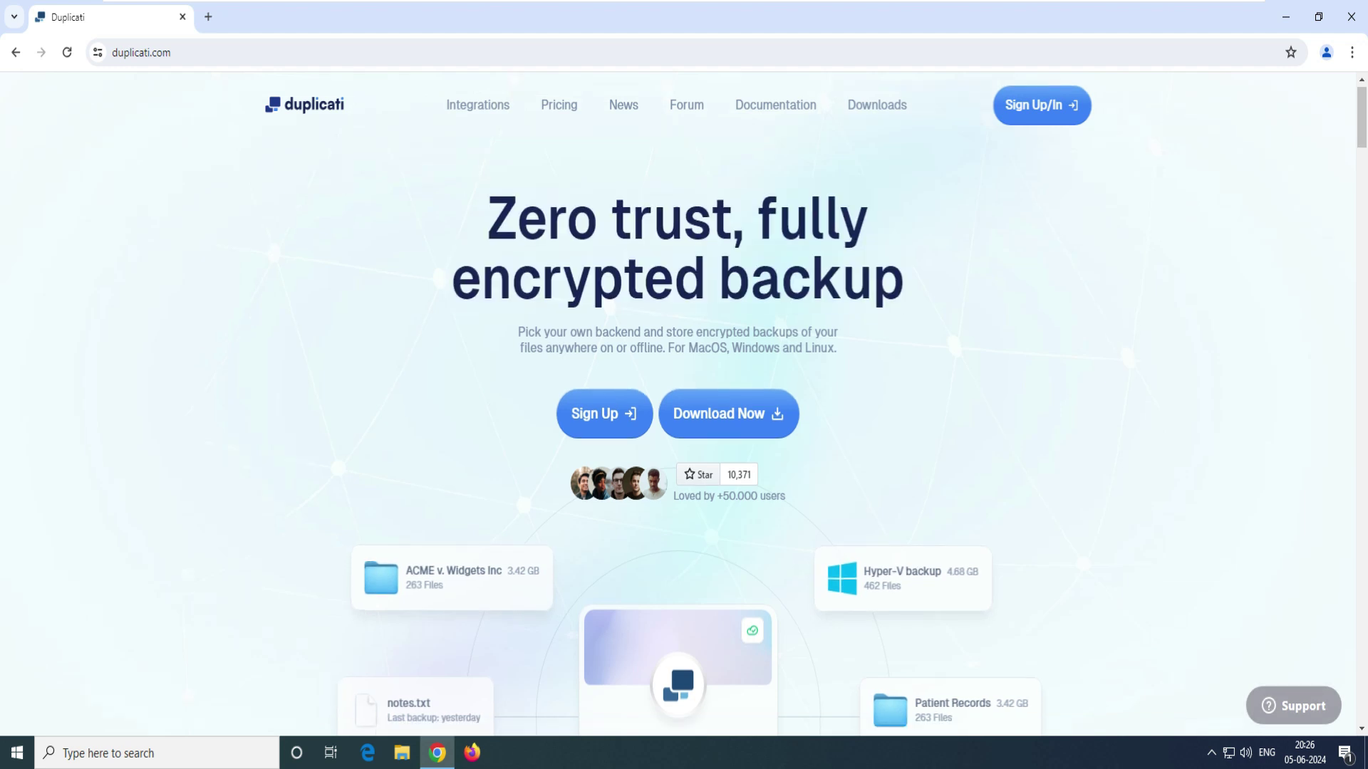
{"action": "scroll", "coordinate": [684, 398], "scroll_direction": "down", "scroll_amount": 10}
{"action": "scroll", "coordinate": [684, 399], "scroll_direction": "up", "scroll_amount": 18}
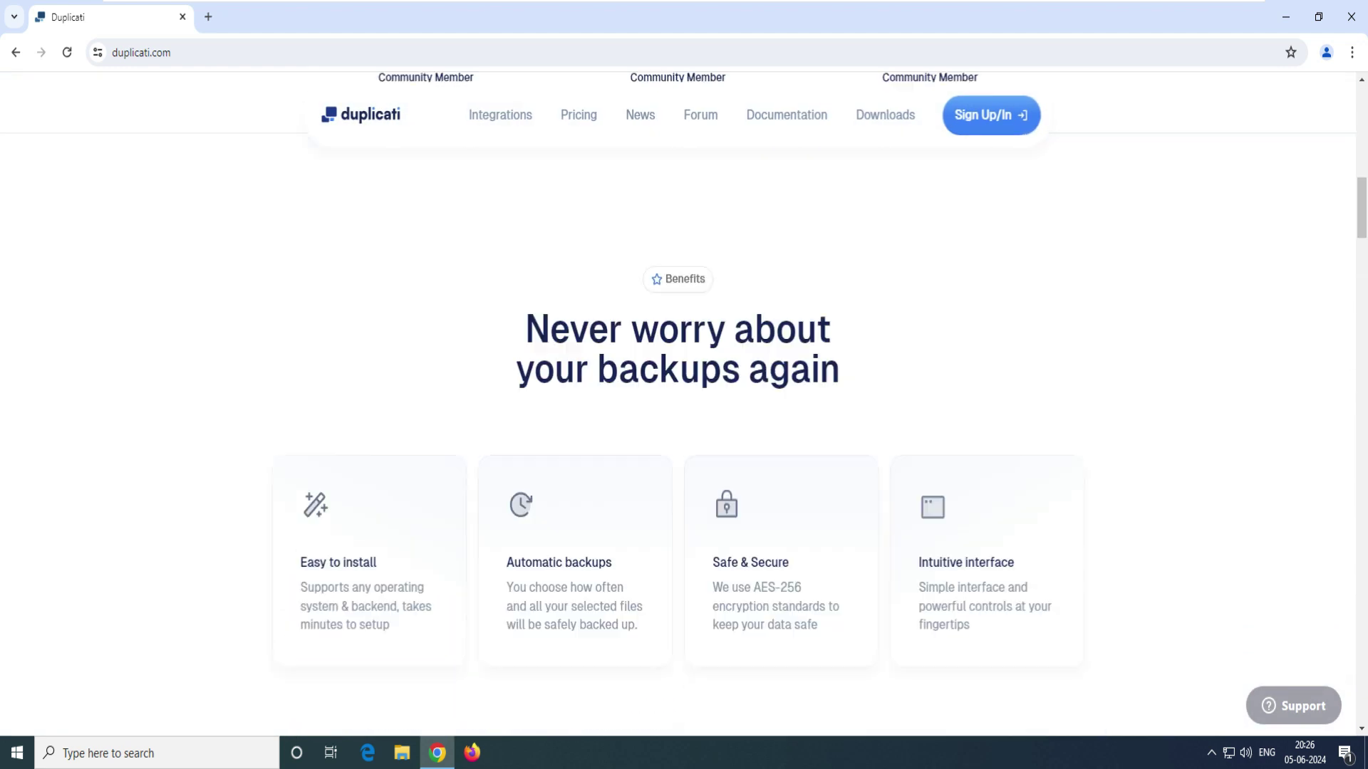
- Open the Duplicati pricing page and examine what the Free, Pro, Ultimate and Open Source plans include
{"action": "left_click", "coordinate": [578, 114]}
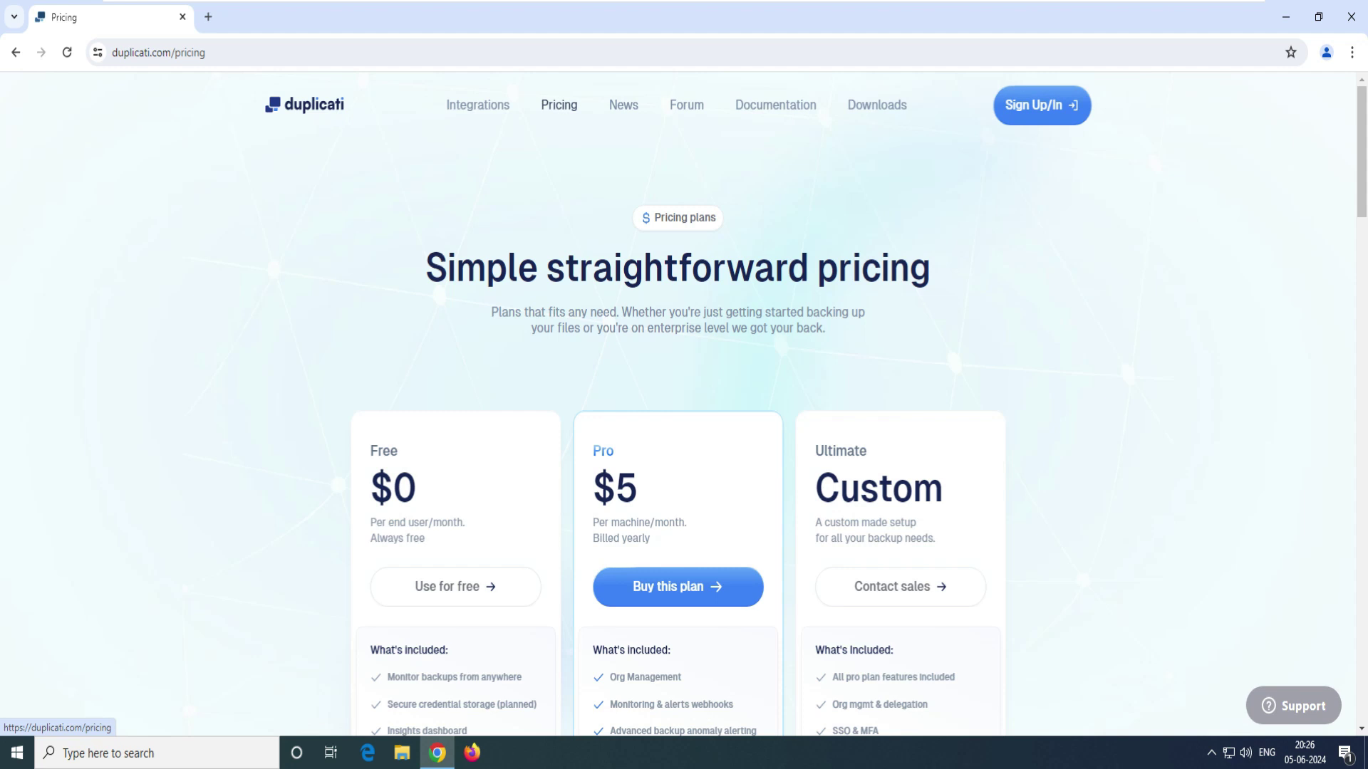
{"action": "scroll", "coordinate": [683, 399], "scroll_direction": "down", "scroll_amount": 3}
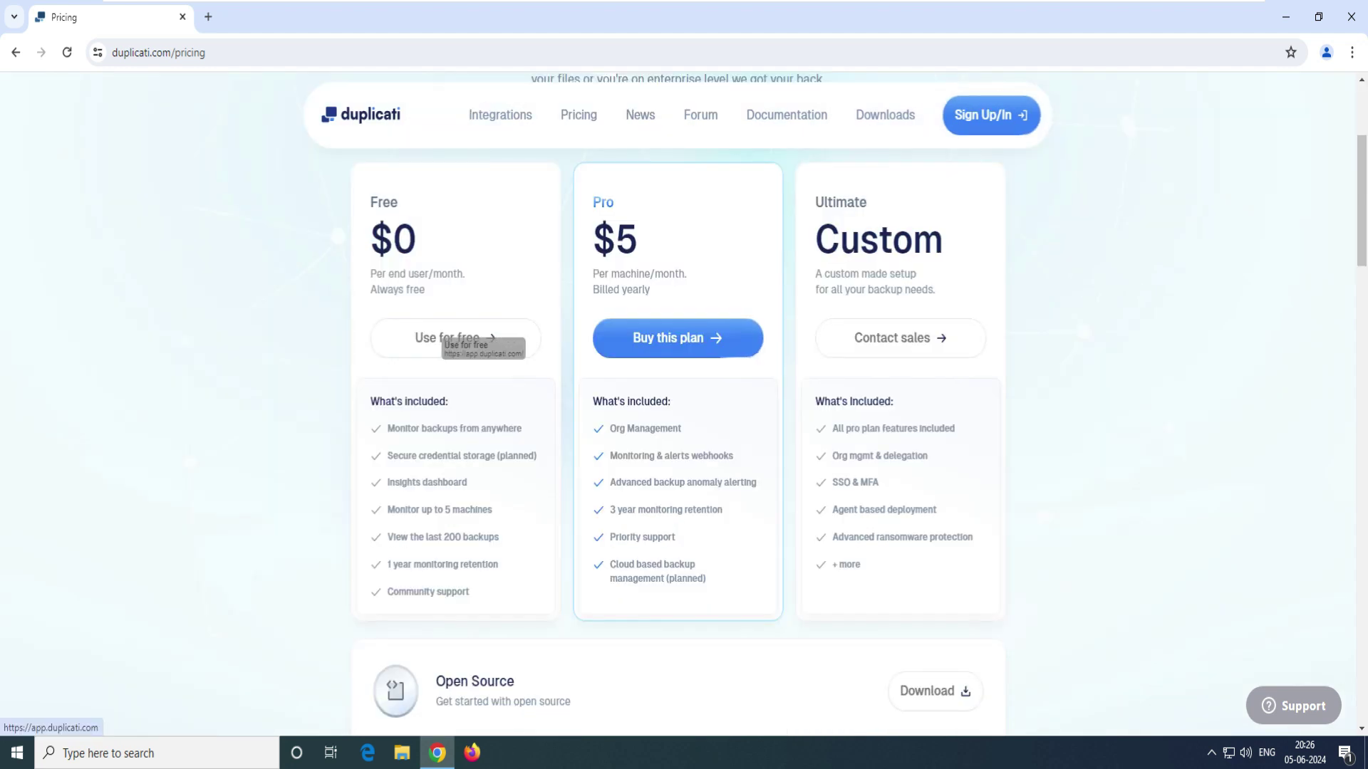
{"action": "scroll", "coordinate": [684, 399], "scroll_direction": "down", "scroll_amount": 3}
{"action": "scroll", "coordinate": [684, 399], "scroll_direction": "up", "scroll_amount": 2}
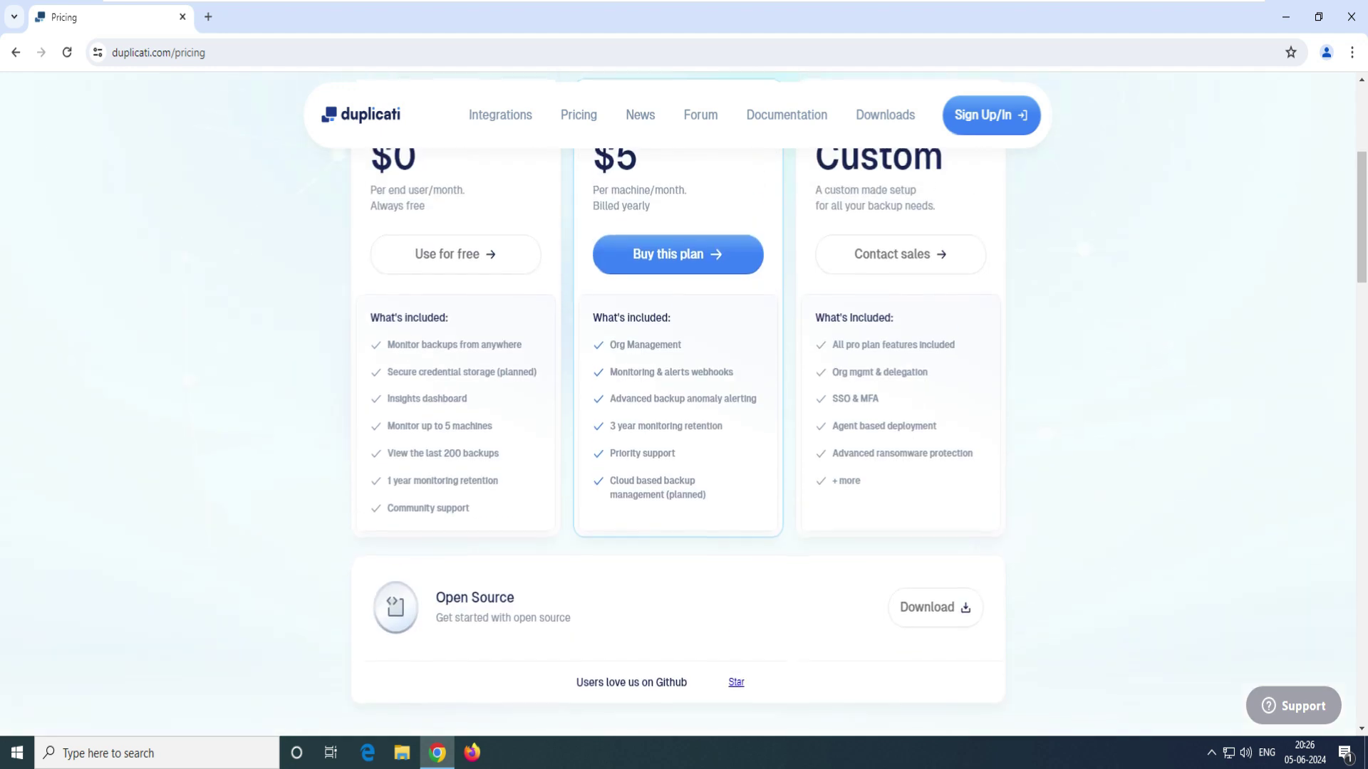
{"action": "left_click_drag", "start_coordinate": [494, 427], "coordinate": [386, 427]}
{"action": "left_click_drag", "start_coordinate": [499, 454], "coordinate": [387, 454]}
{"action": "left_click", "coordinate": [498, 482]}
{"action": "scroll", "coordinate": [684, 399], "scroll_direction": "down", "scroll_amount": 7}
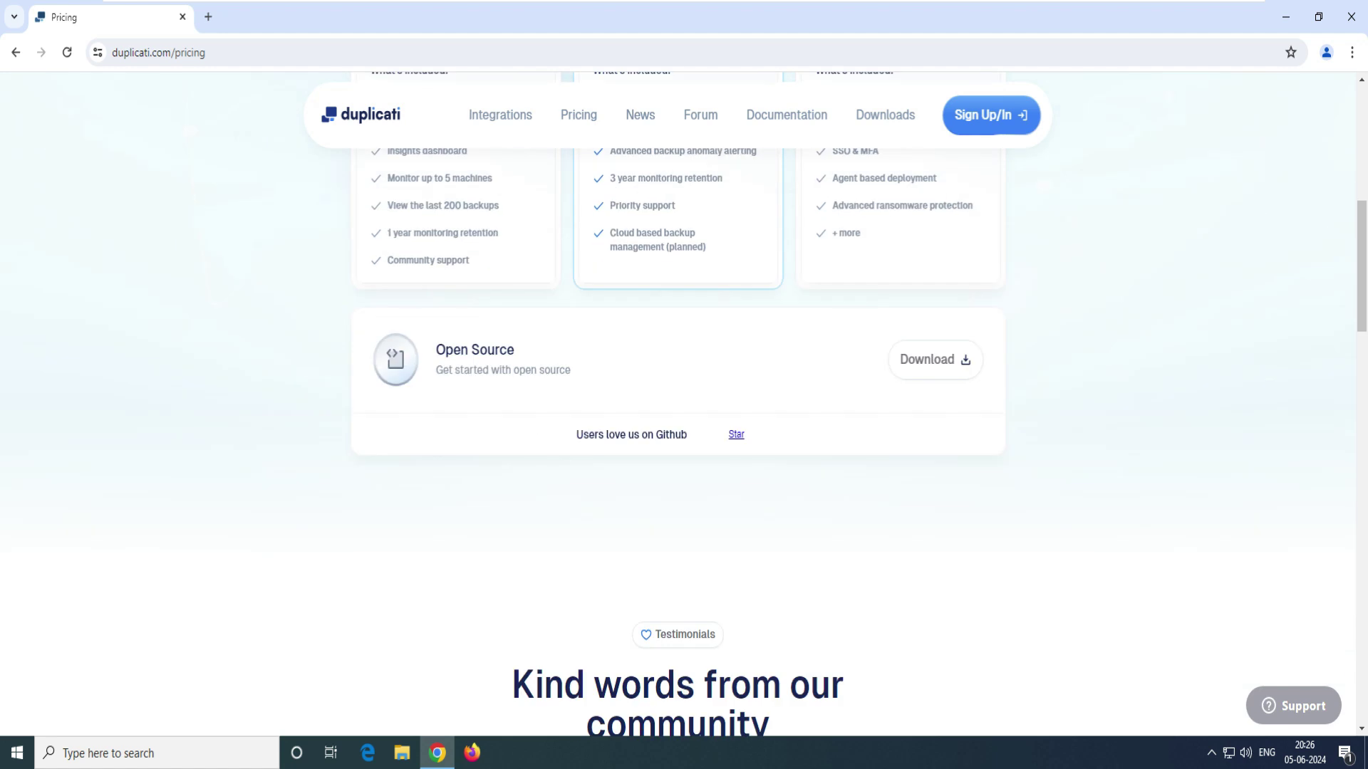
{"action": "scroll", "coordinate": [684, 399], "scroll_direction": "up", "scroll_amount": 5}
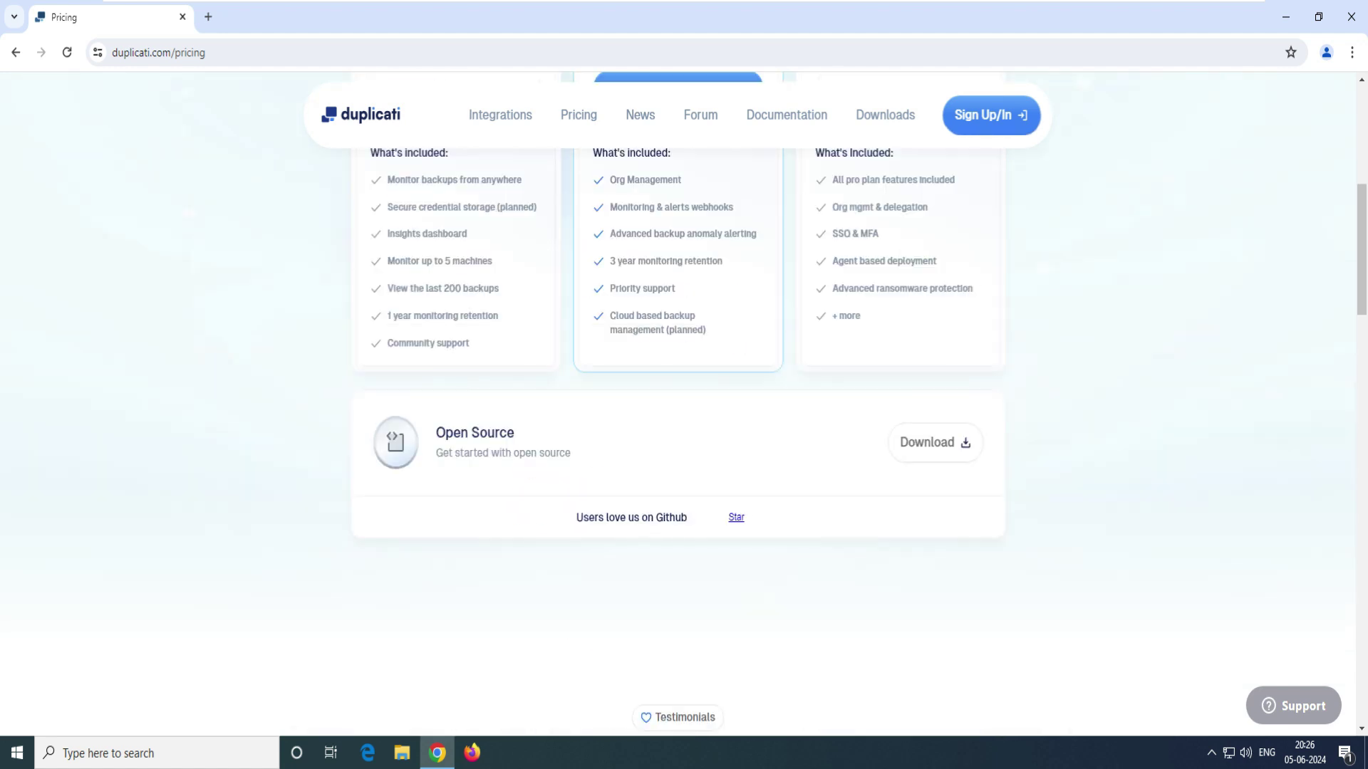
{"action": "triple_click", "coordinate": [474, 433]}
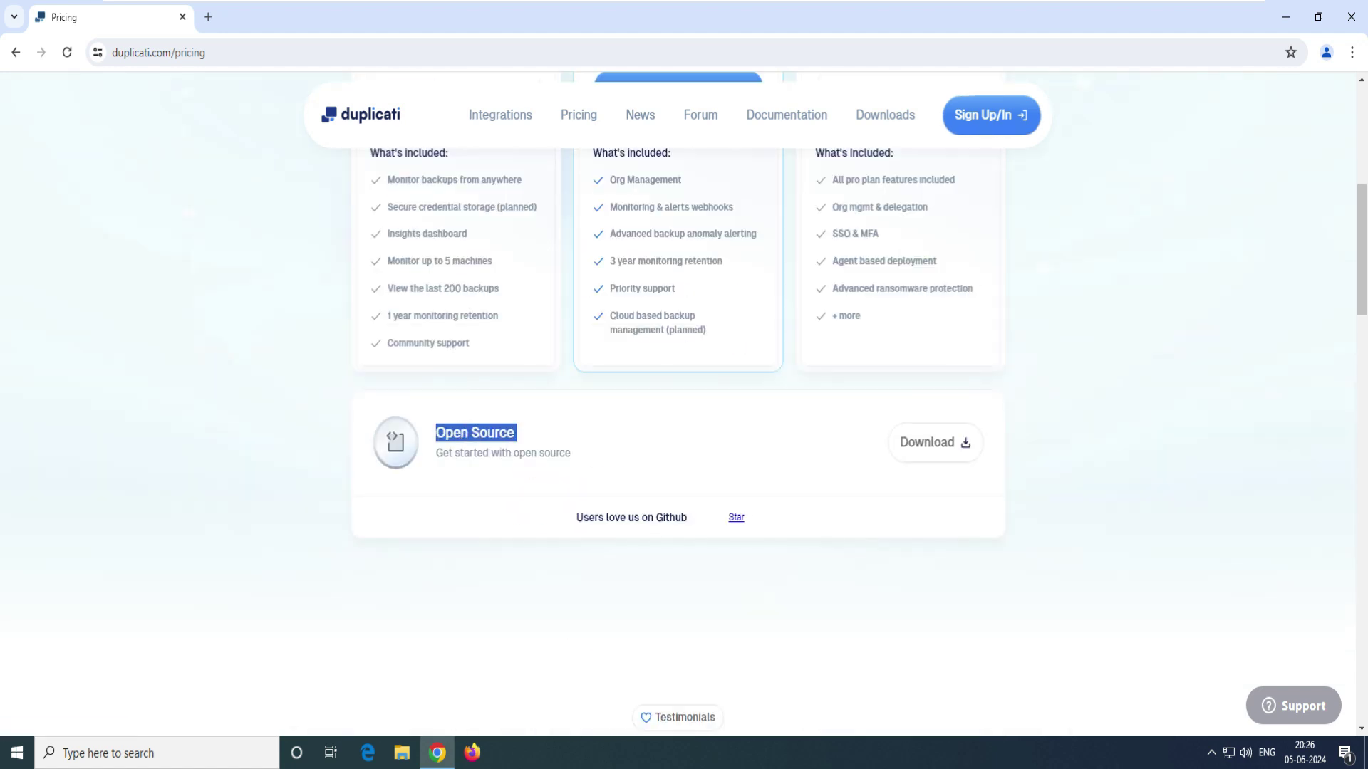
- Go to the downloads page of the Open Source plan and download Duplicati for Windows
{"action": "left_click", "coordinate": [934, 442]}
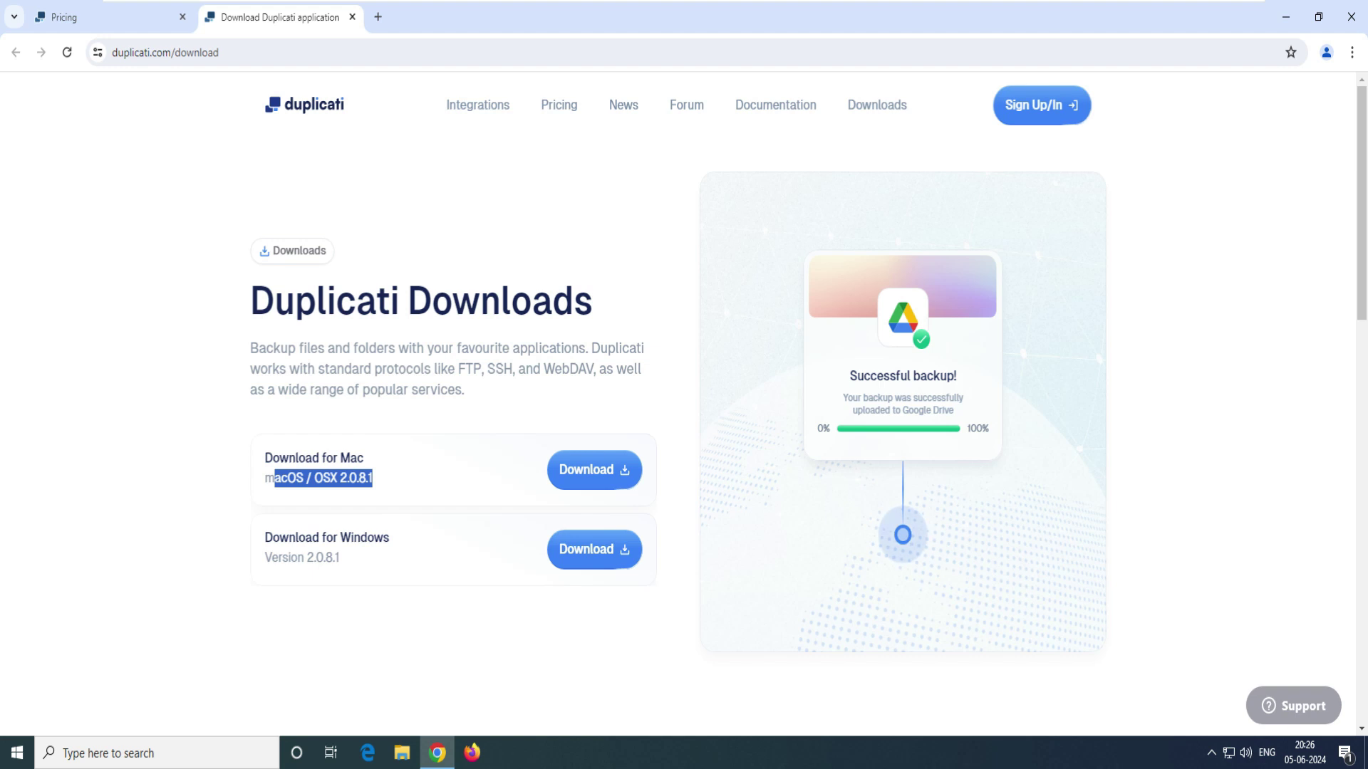
{"action": "left_click", "coordinate": [265, 538]}
{"action": "left_click_drag", "start_coordinate": [265, 538], "coordinate": [389, 538]}
{"action": "left_click", "coordinate": [594, 550]}
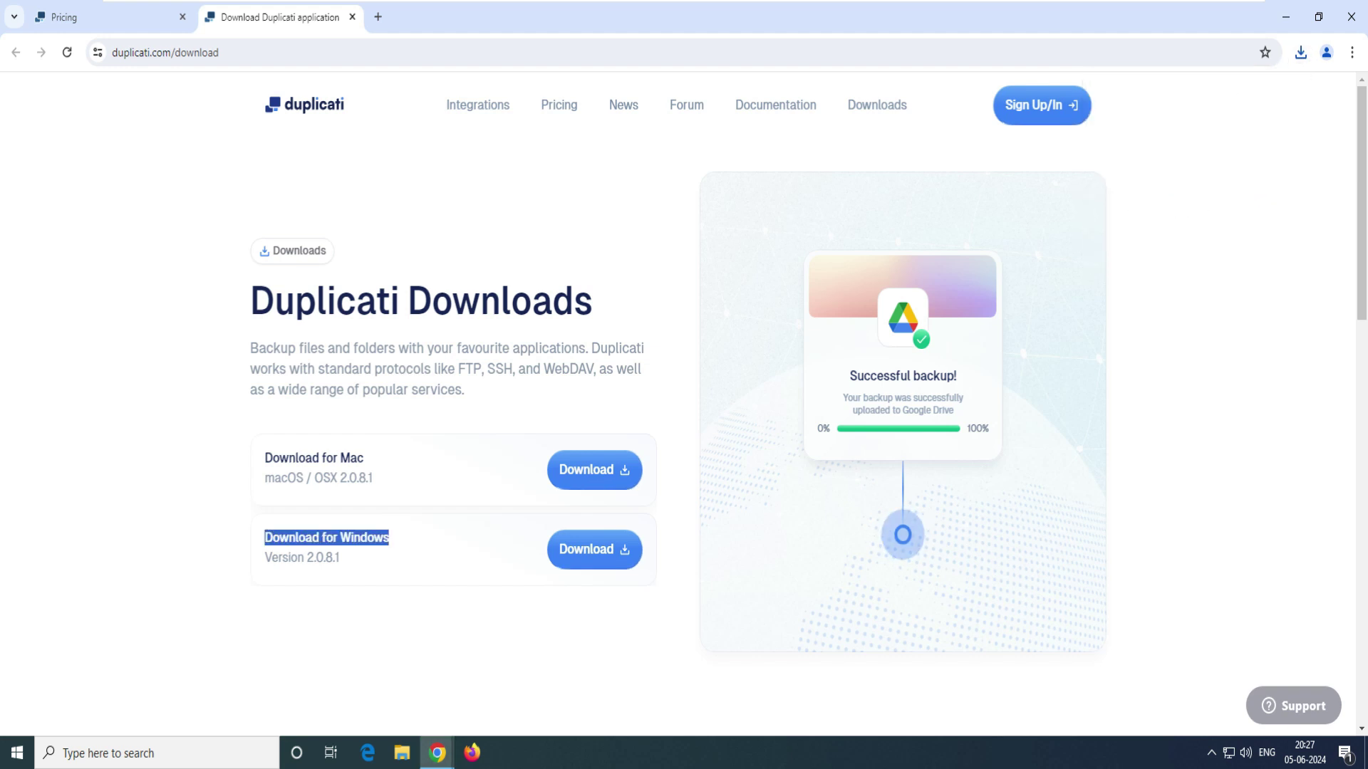
- Run the downloaded Duplicati installer despite the SmartScreen warning and proceed to the license agreement
{"action": "left_click_drag", "start_coordinate": [509, 182], "coordinate": [751, 181]}
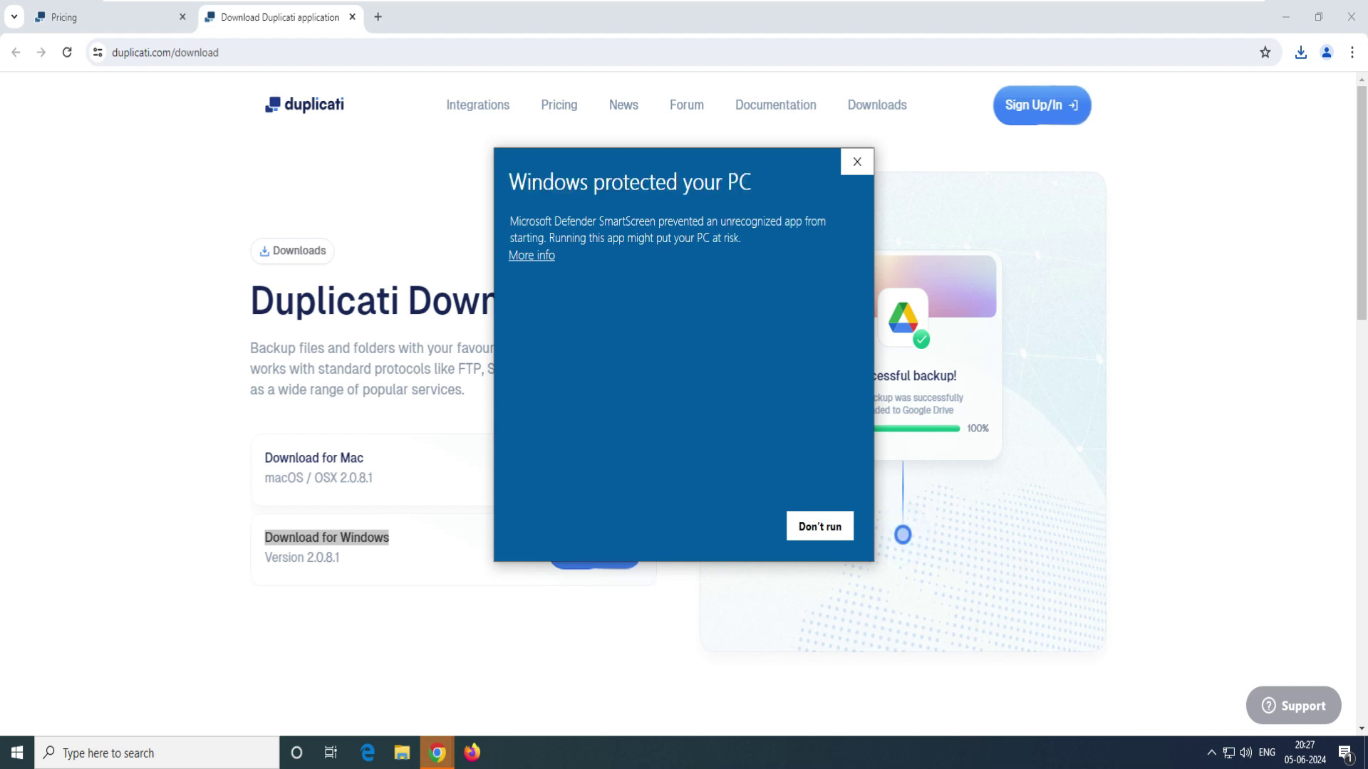
{"action": "left_click", "coordinate": [530, 255]}
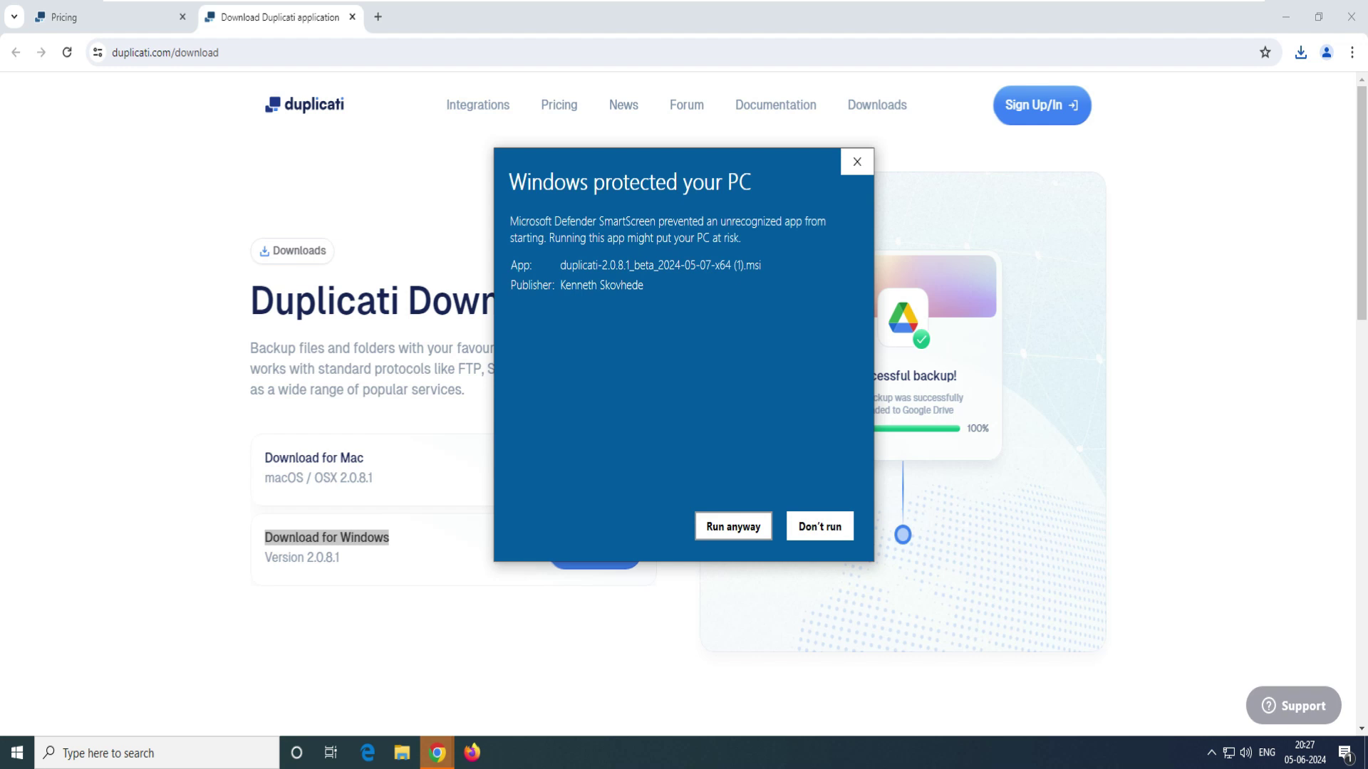
{"action": "left_click", "coordinate": [733, 526]}
{"action": "left_click", "coordinate": [755, 506]}
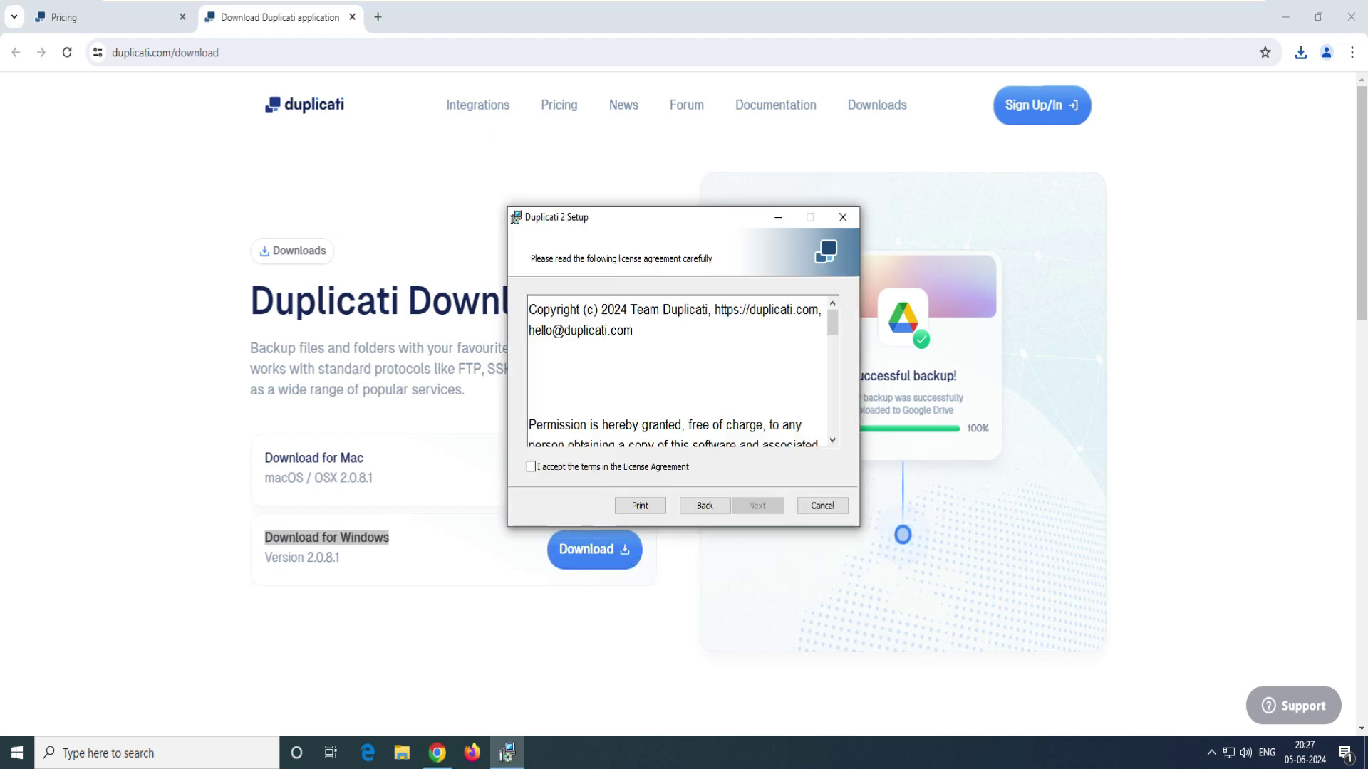
- Accept the license terms, install Duplicati 2, and finish the setup with Launch Duplicati now enabled
{"action": "left_click", "coordinate": [530, 466]}
{"action": "left_click", "coordinate": [757, 506]}
{"action": "left_click", "coordinate": [768, 506]}
{"action": "left_click", "coordinate": [745, 506]}
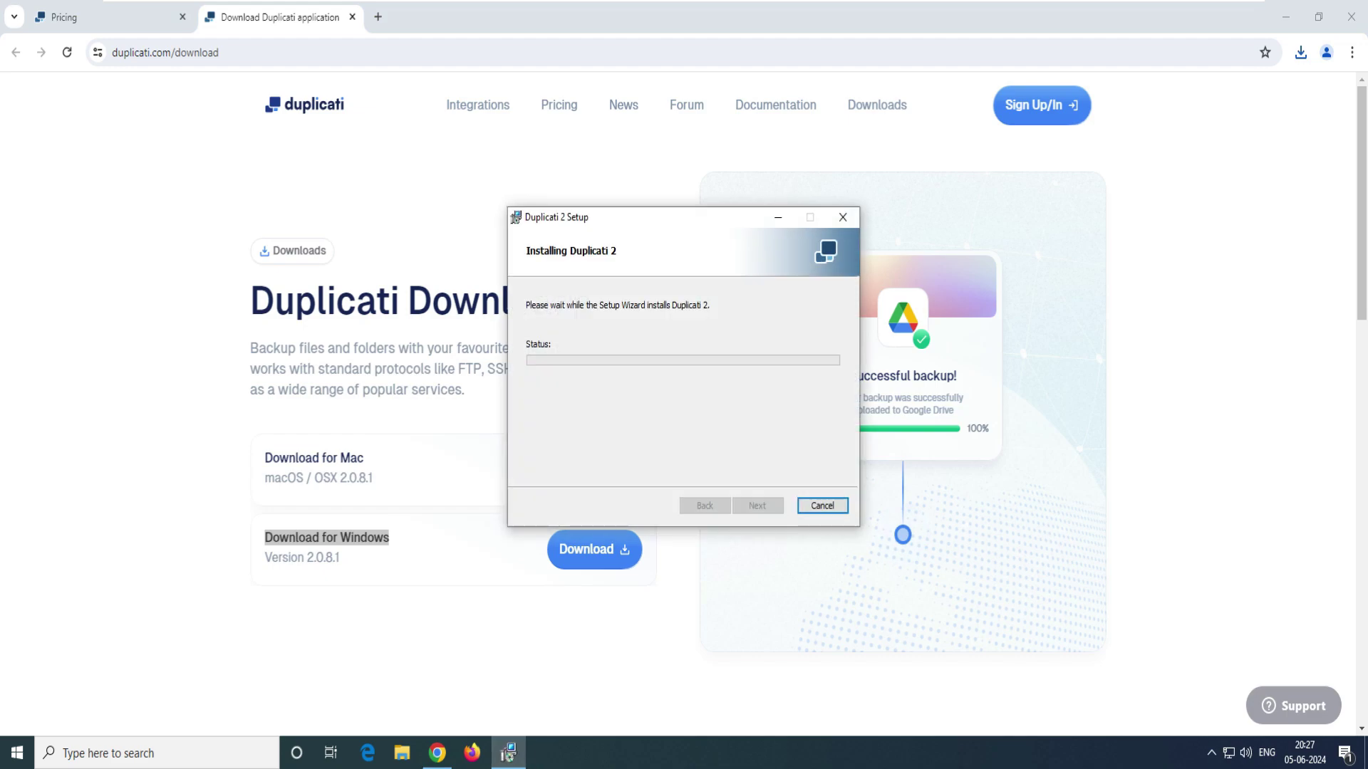
{"action": "left_click", "coordinate": [611, 489]}
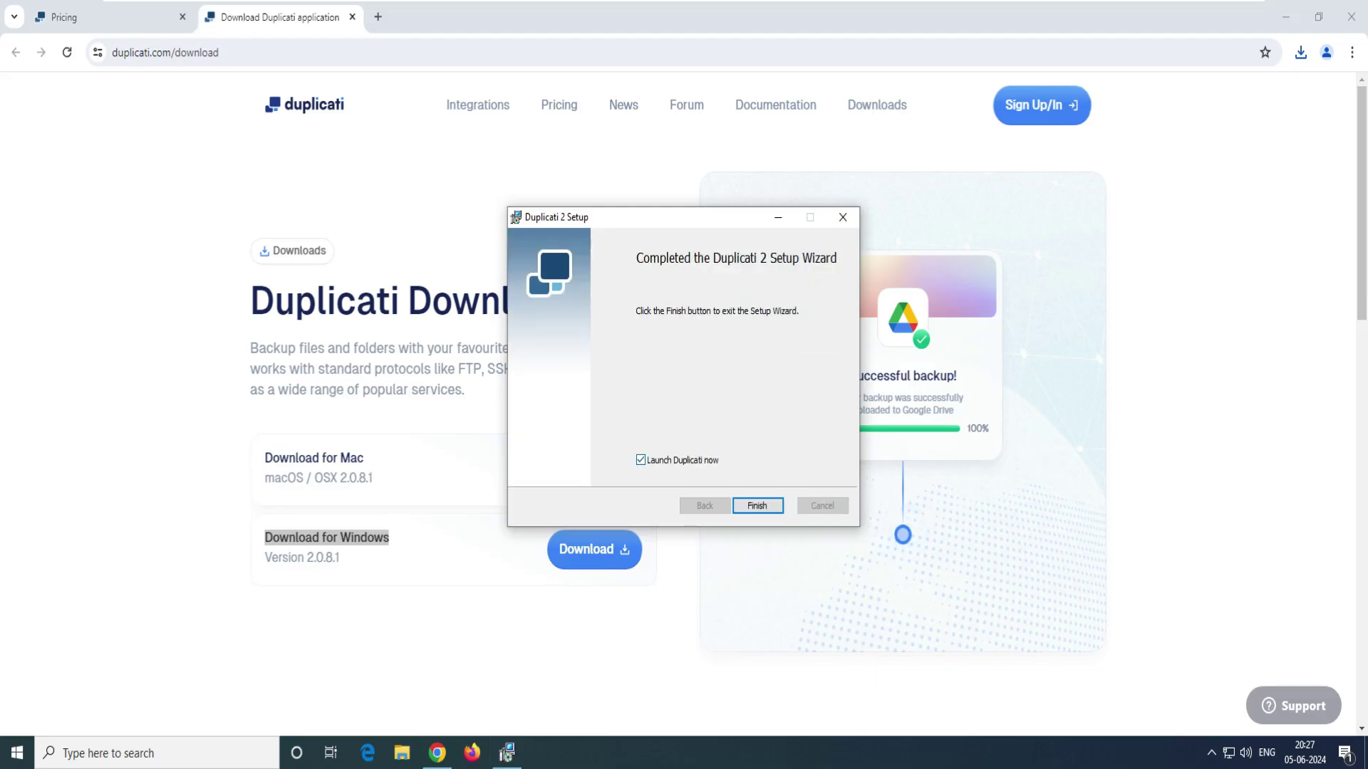
{"action": "left_click", "coordinate": [757, 505]}
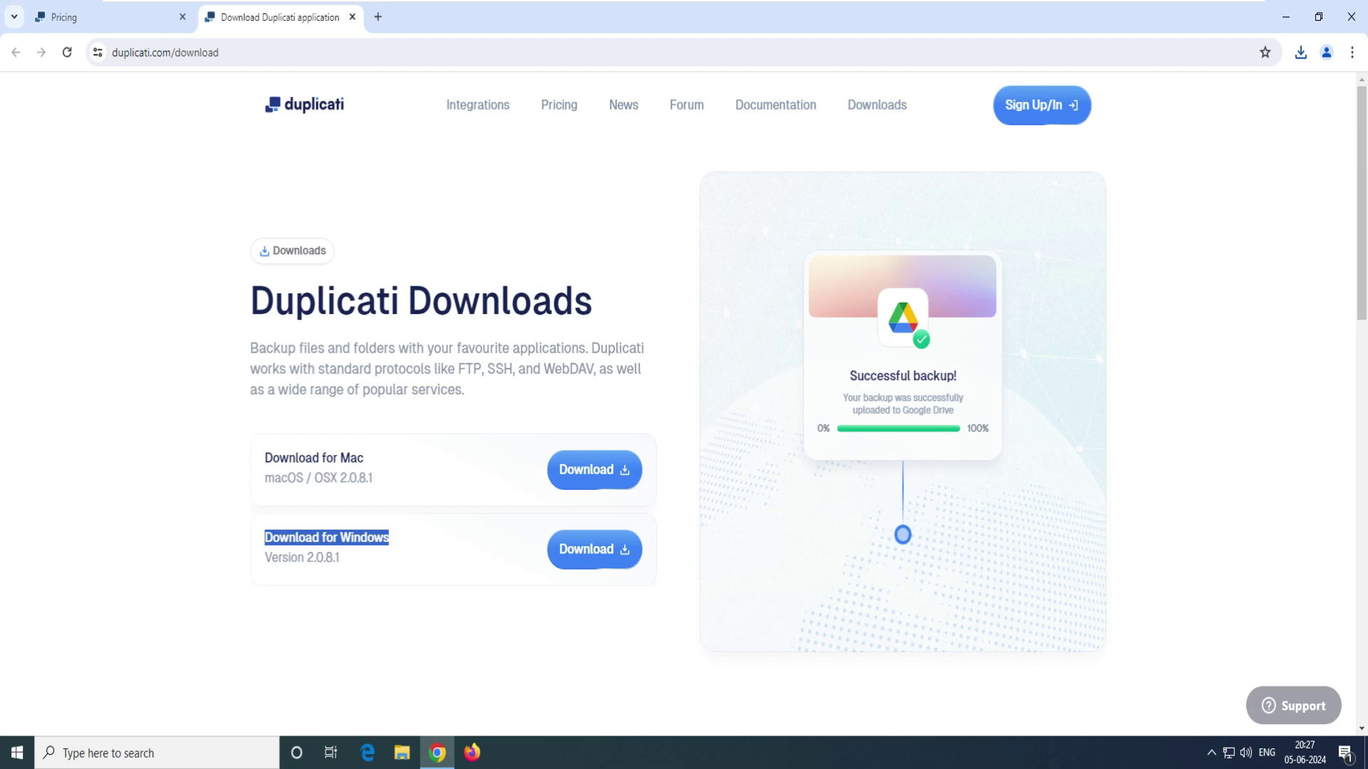
- Show the desktop and launch Duplicati from its shortcut
{"action": "key", "text": "super+d"}
{"action": "double_click", "coordinate": [27, 600]}
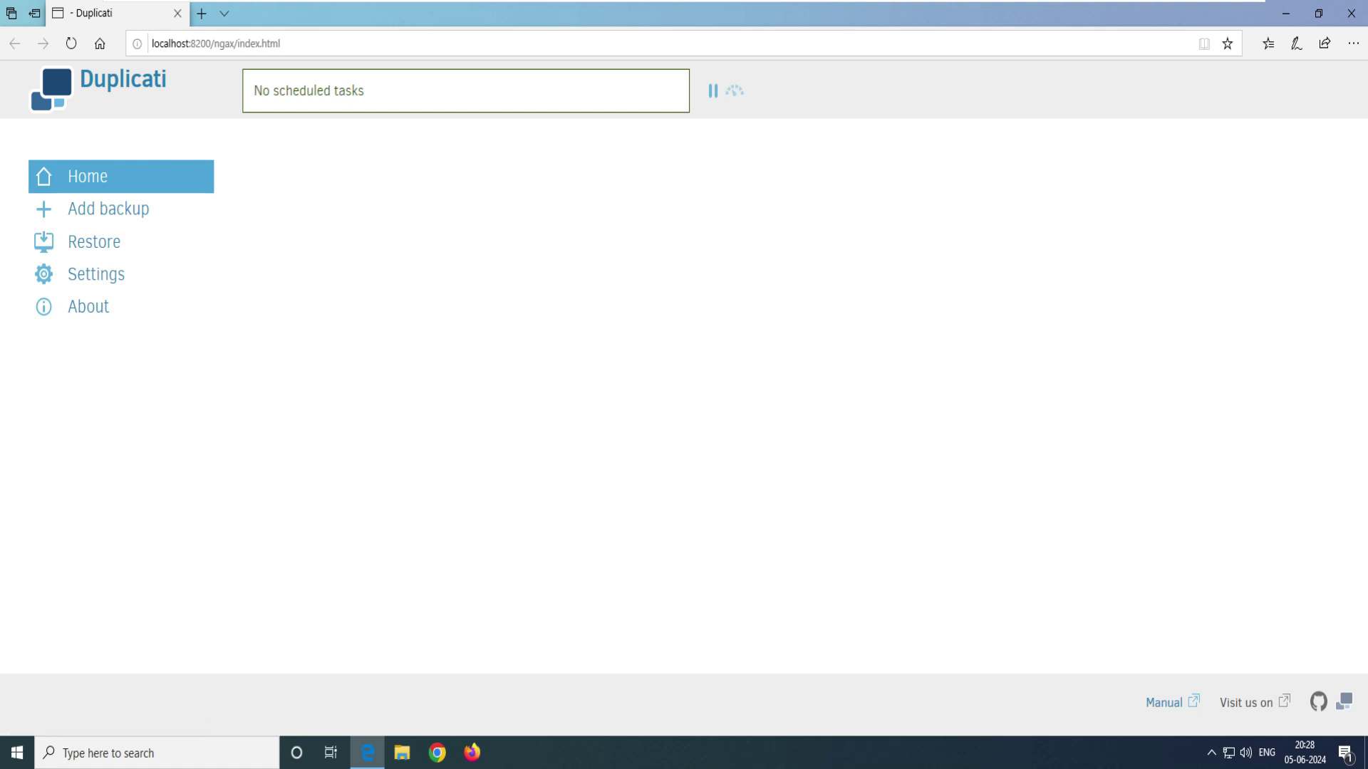
- Examine the localhost:8200/ngax/index.html address of the Duplicati interface and reload the page
{"action": "left_click", "coordinate": [317, 43]}
{"action": "double_click", "coordinate": [170, 43]}
{"action": "left_click", "coordinate": [281, 42]}
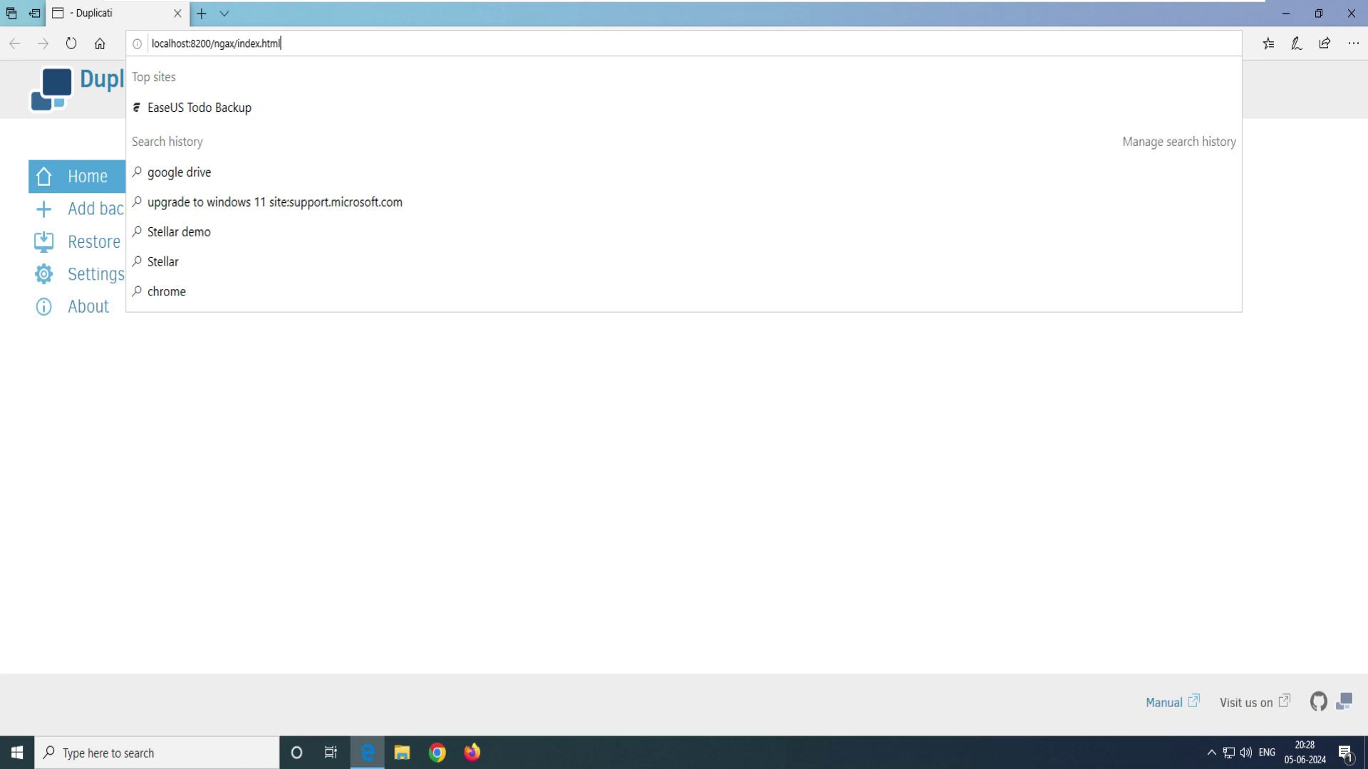
{"action": "left_click_drag", "start_coordinate": [190, 43], "coordinate": [146, 42]}
{"action": "left_click", "coordinate": [282, 42]}
{"action": "left_click_drag", "start_coordinate": [280, 43], "coordinate": [181, 43]}
{"action": "key", "text": "Return"}
{"action": "left_click", "coordinate": [181, 43]}
{"action": "left_click_drag", "start_coordinate": [279, 44], "coordinate": [214, 43]}
{"action": "key", "text": "Return"}
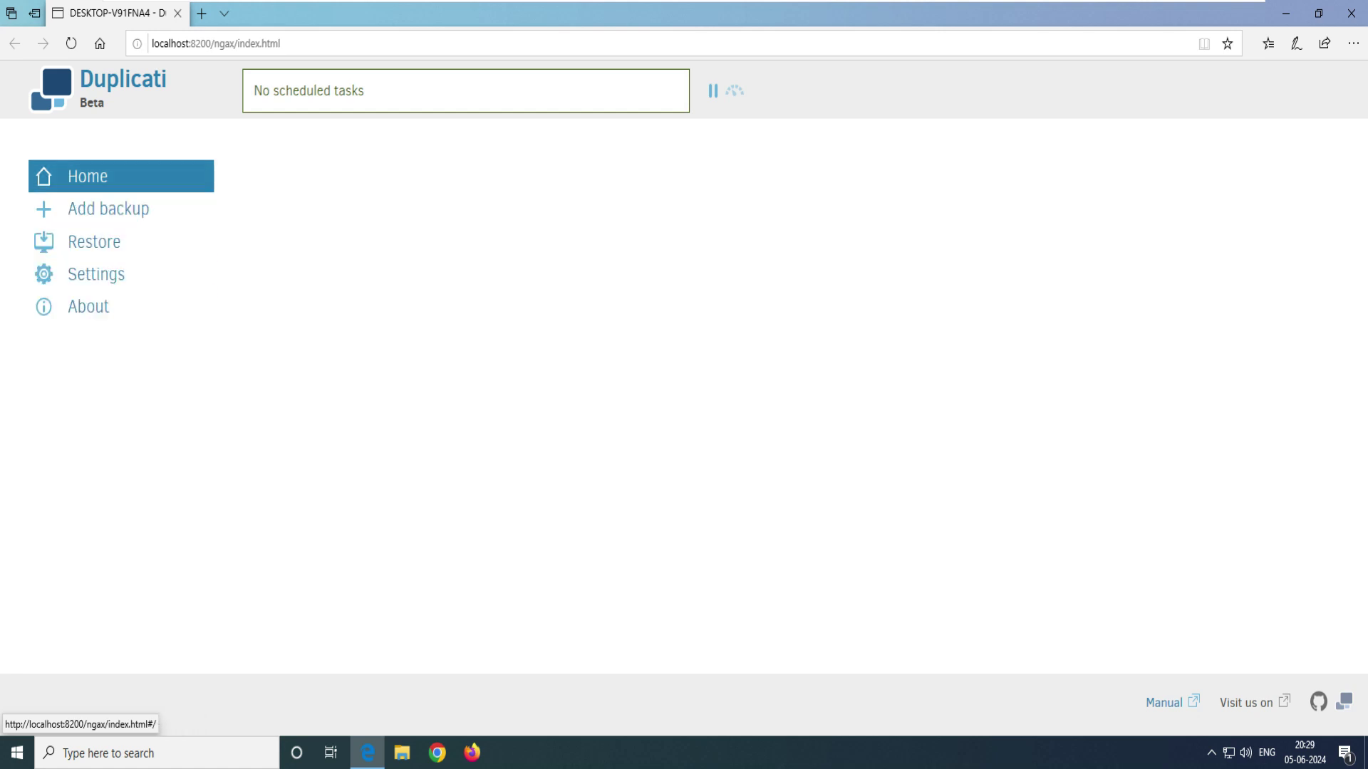
- Start configuring a new backup and name it "important files"
{"action": "left_click", "coordinate": [109, 209]}
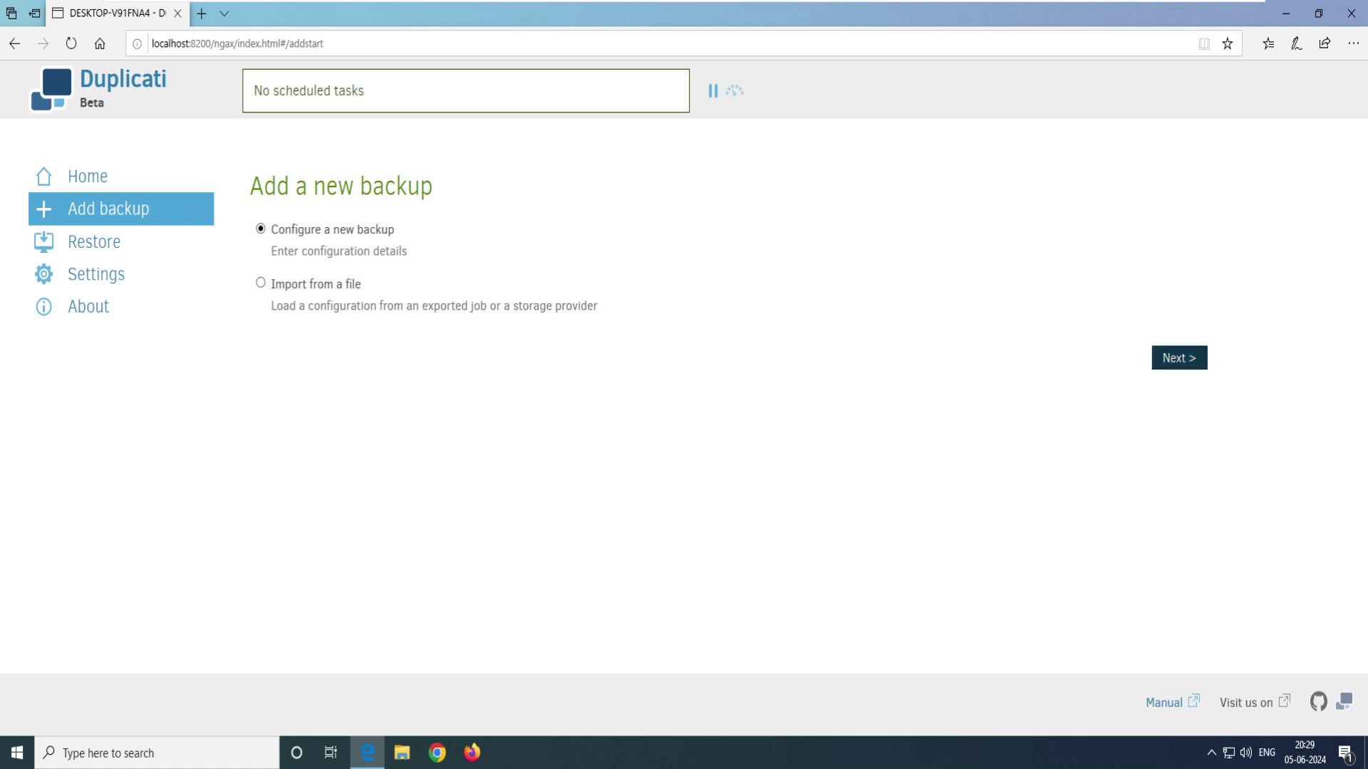
{"action": "left_click", "coordinate": [1179, 358]}
{"action": "triple_click", "coordinate": [369, 294]}
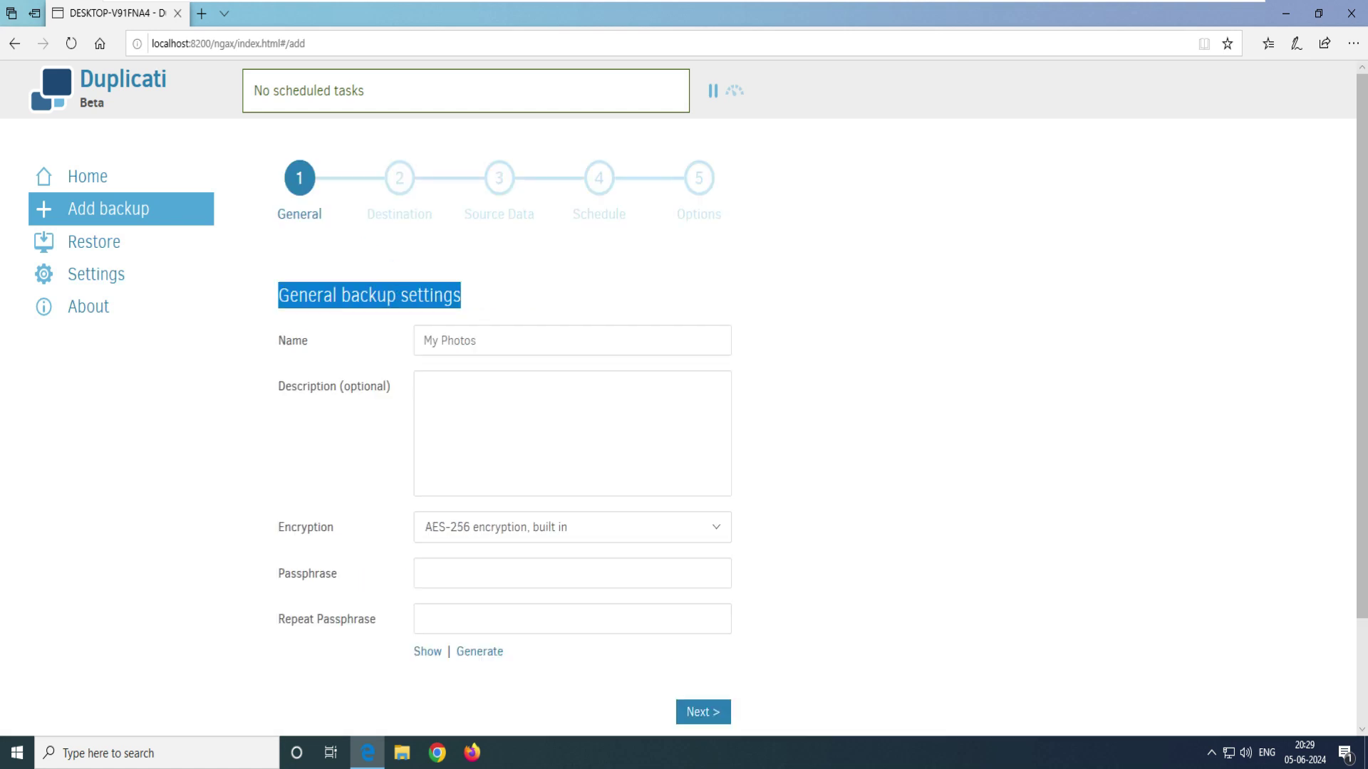
{"action": "left_click", "coordinate": [424, 340]}
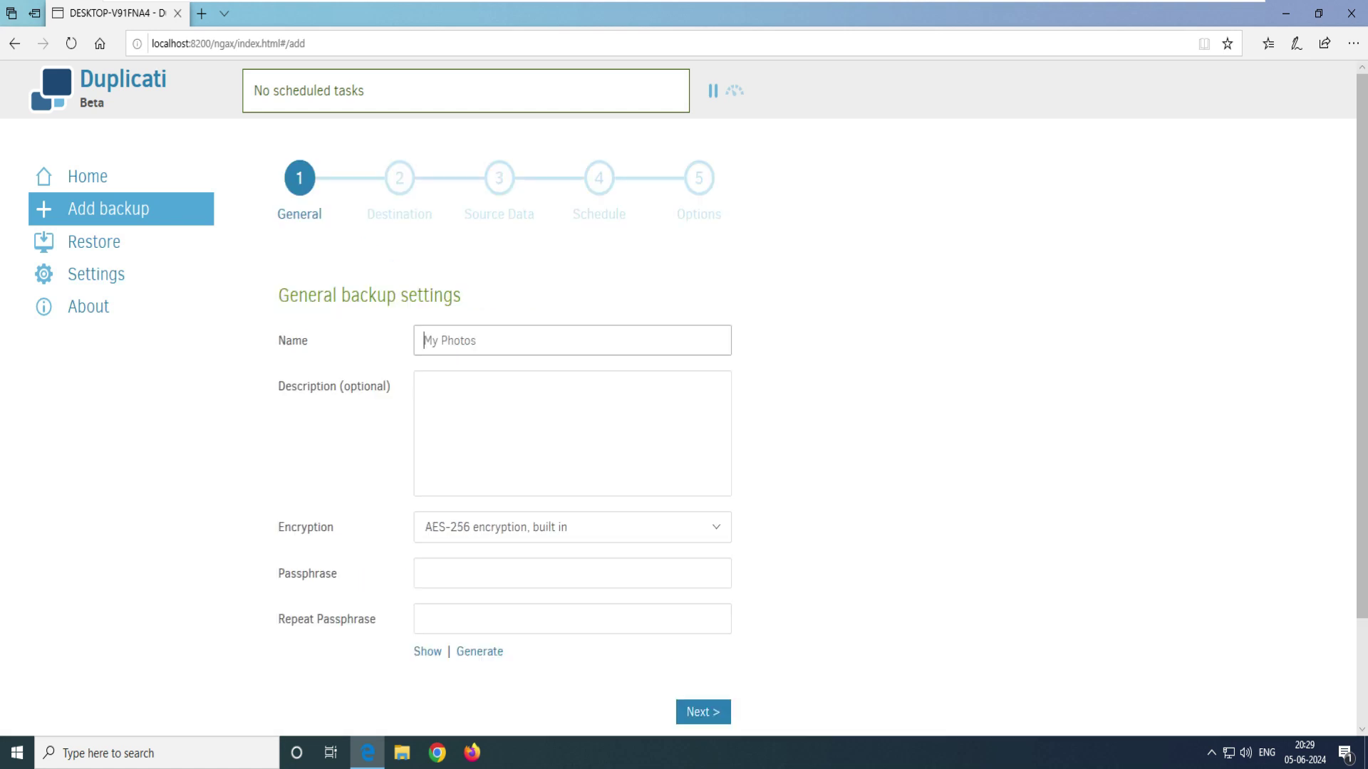
{"action": "type", "text": "important files"}
{"action": "key", "text": "Tab"}
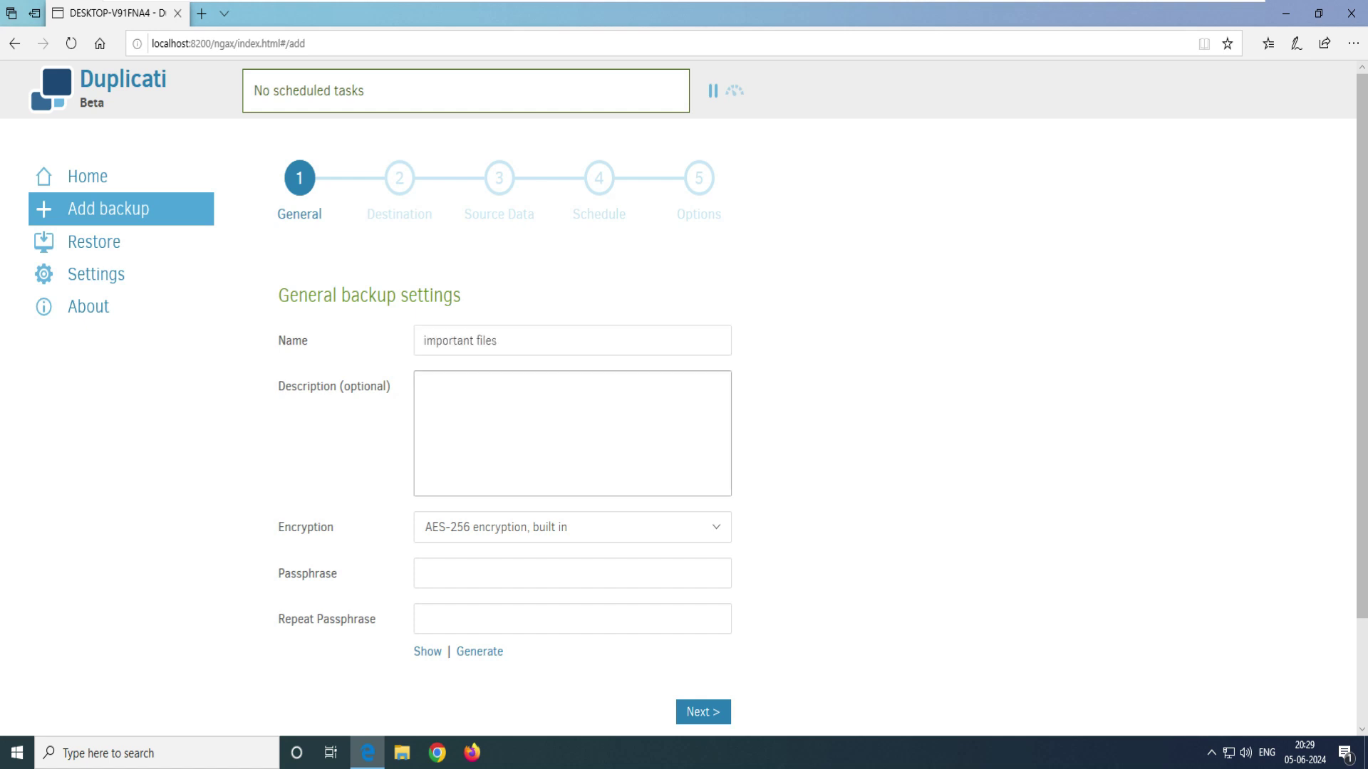
- Copy the backup name into the description and complete it as "important files ;like doc, excel"
{"action": "key", "text": "shift+Tab"}
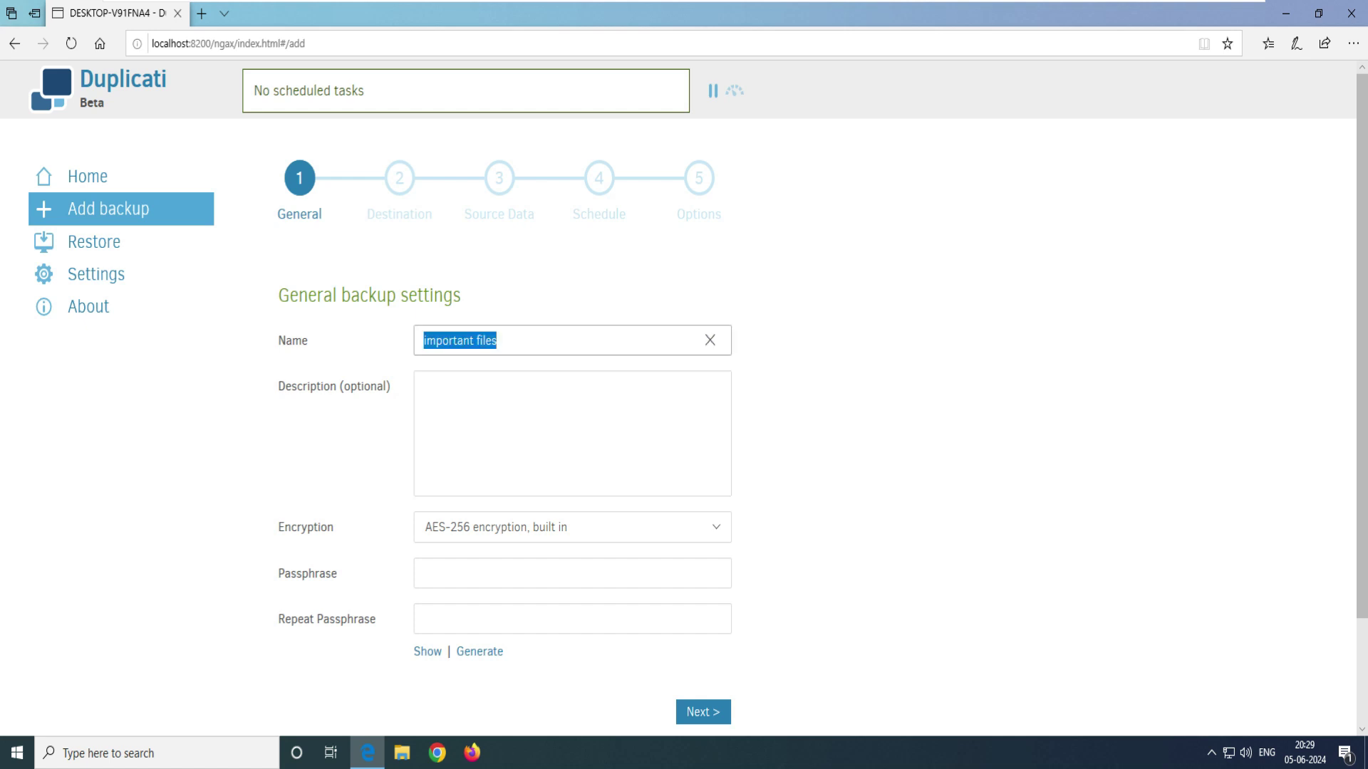
{"action": "key", "text": "ctrl+c"}
{"action": "key", "text": "Tab"}
{"action": "key", "text": "ctrl+v"}
{"action": "type", "text": ";"}
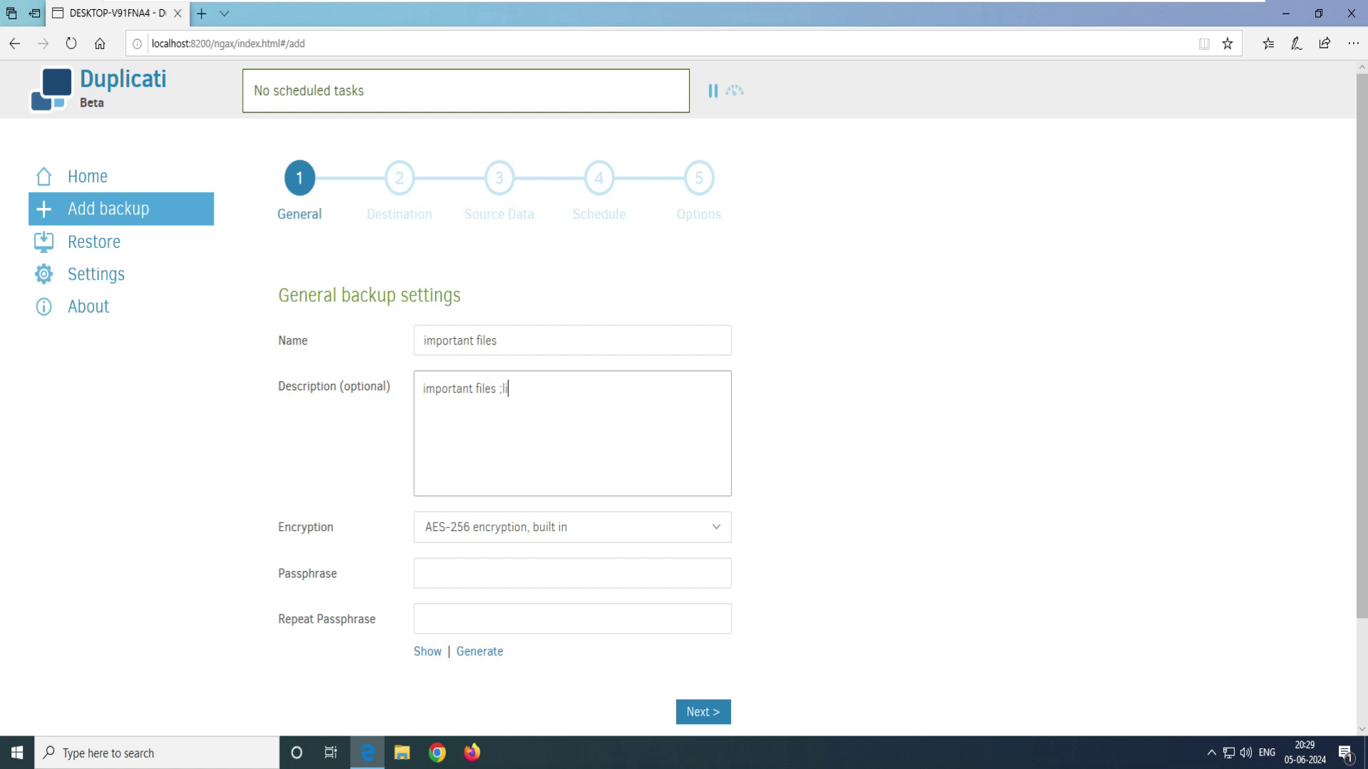
{"action": "type", "text": "like doc, excel"}
- Review the encryption options and choose AES-256 encryption, built in, for the backup
{"action": "scroll", "coordinate": [684, 427], "scroll_direction": "down", "scroll_amount": 2}
{"action": "left_click_drag", "start_coordinate": [278, 397], "coordinate": [334, 397]}
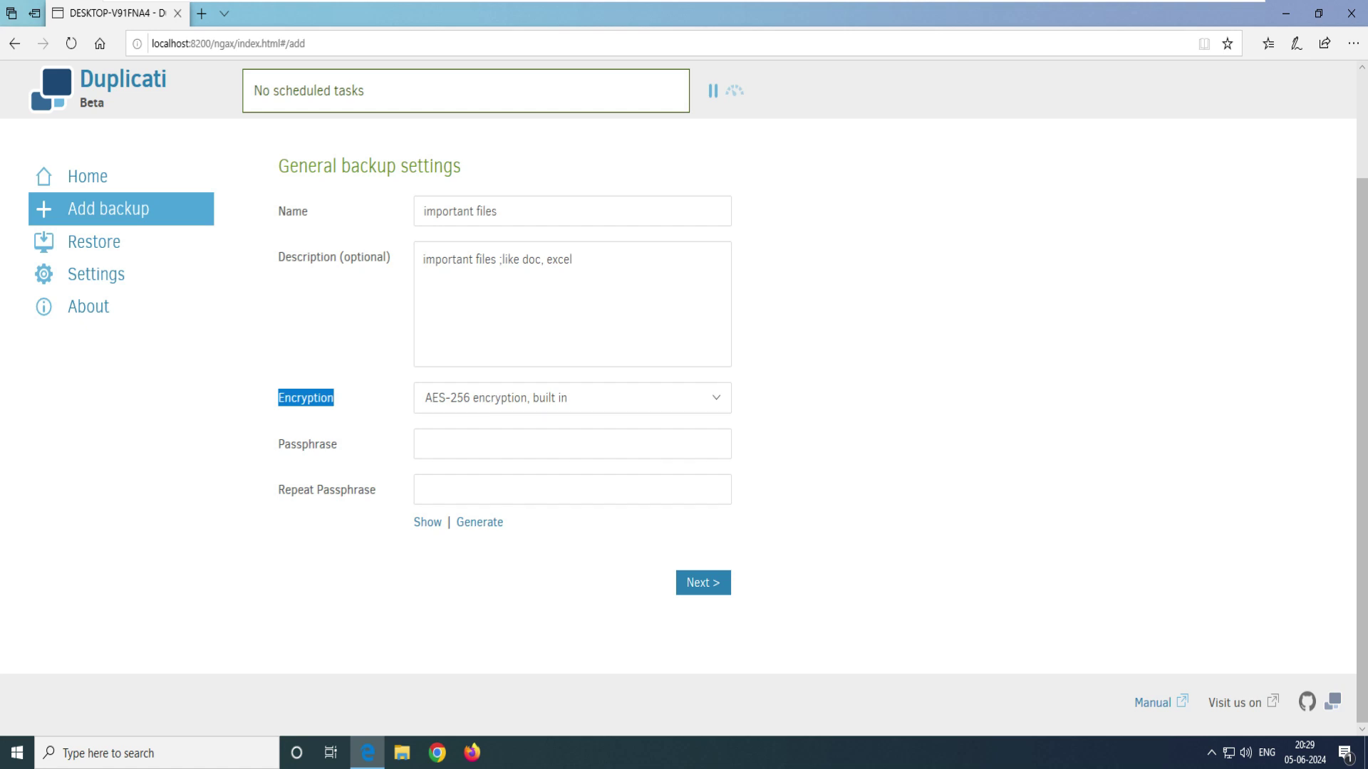
{"action": "left_click", "coordinate": [716, 397]}
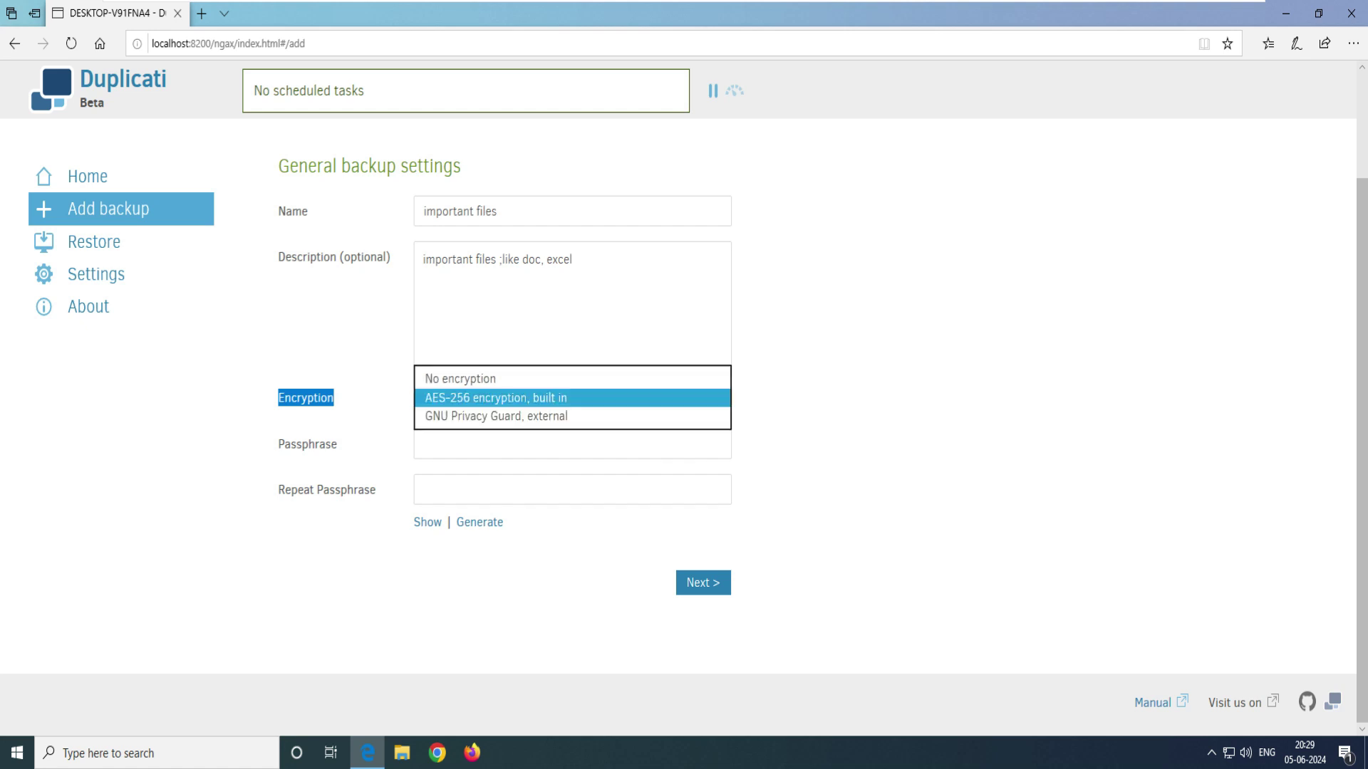
{"action": "left_click", "coordinate": [566, 398]}
{"action": "left_click", "coordinate": [567, 397]}
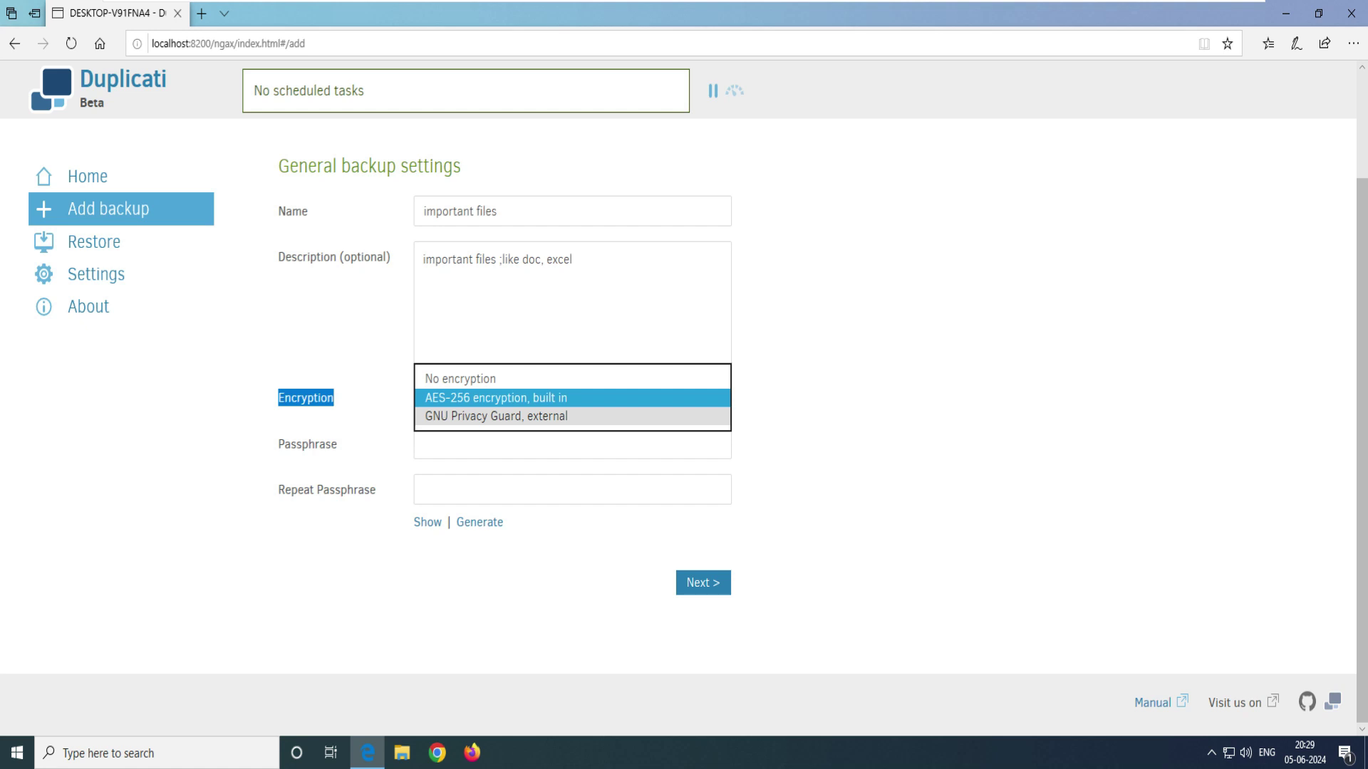
{"action": "key", "text": "Return"}
{"action": "key", "text": "alt+Down"}
{"action": "key", "text": "Return"}
- Enter and repeat the encryption passphrase, and proceed to the backup destination settings
{"action": "key", "text": "Tab"}
{"action": "left_click", "coordinate": [424, 443]}
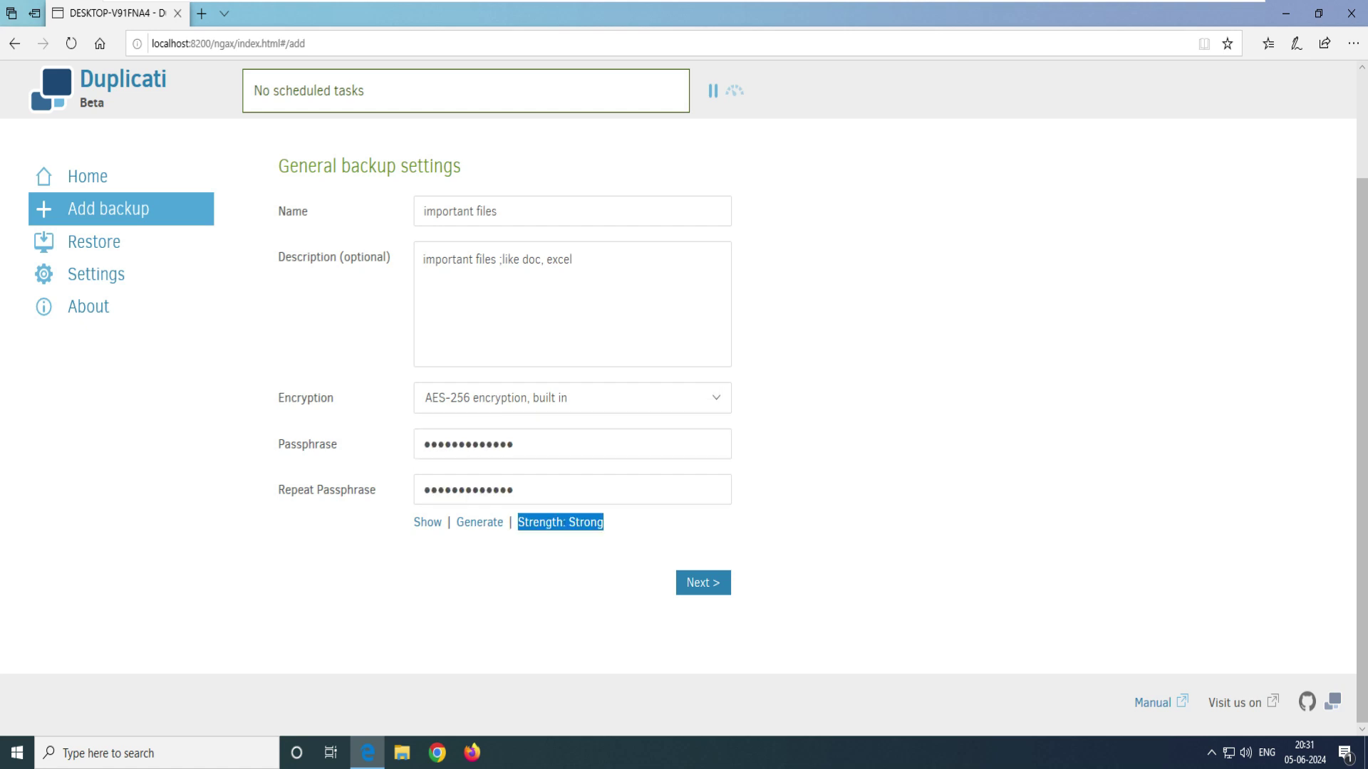
{"action": "left_click", "coordinate": [703, 583]}
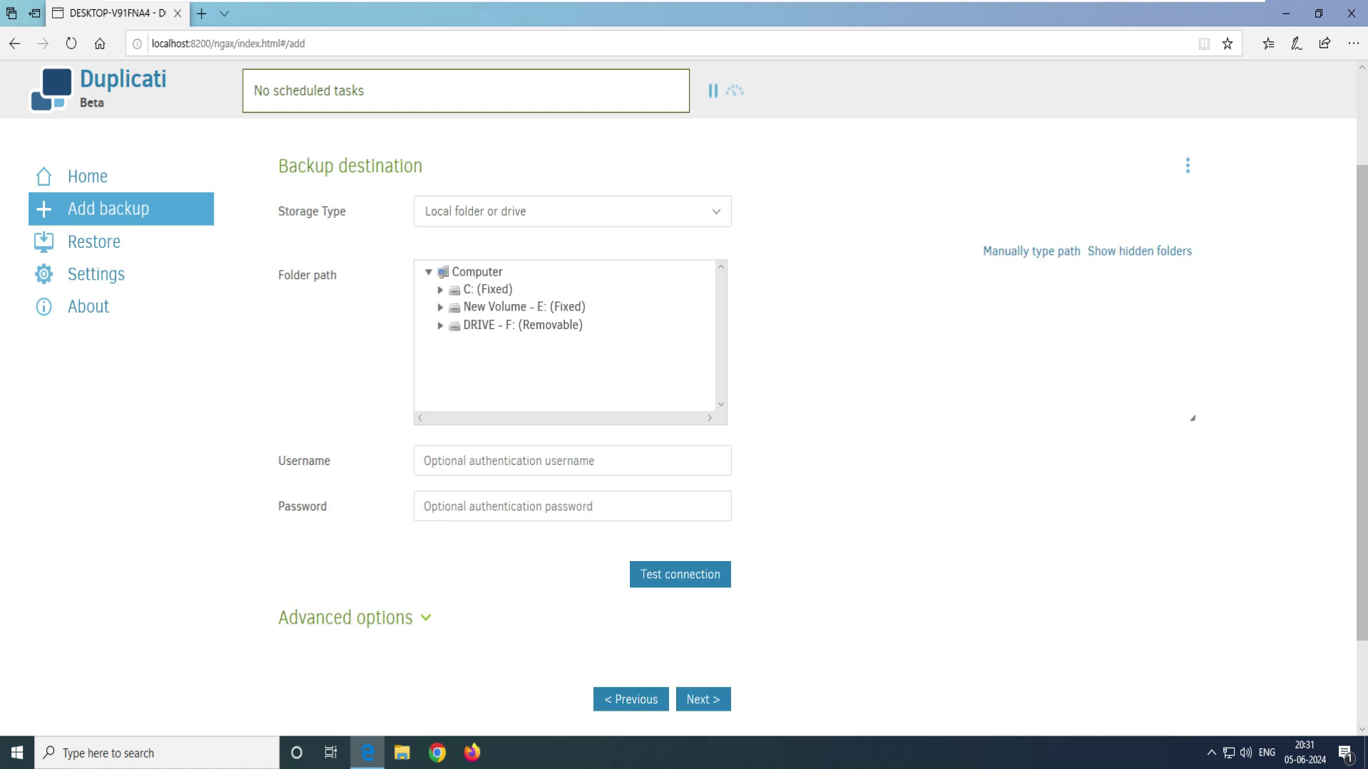
- Keep local folder or drive as the storage type and select the removable drive F: as the backup folder path
{"action": "left_click_drag", "start_coordinate": [278, 165], "coordinate": [423, 165]}
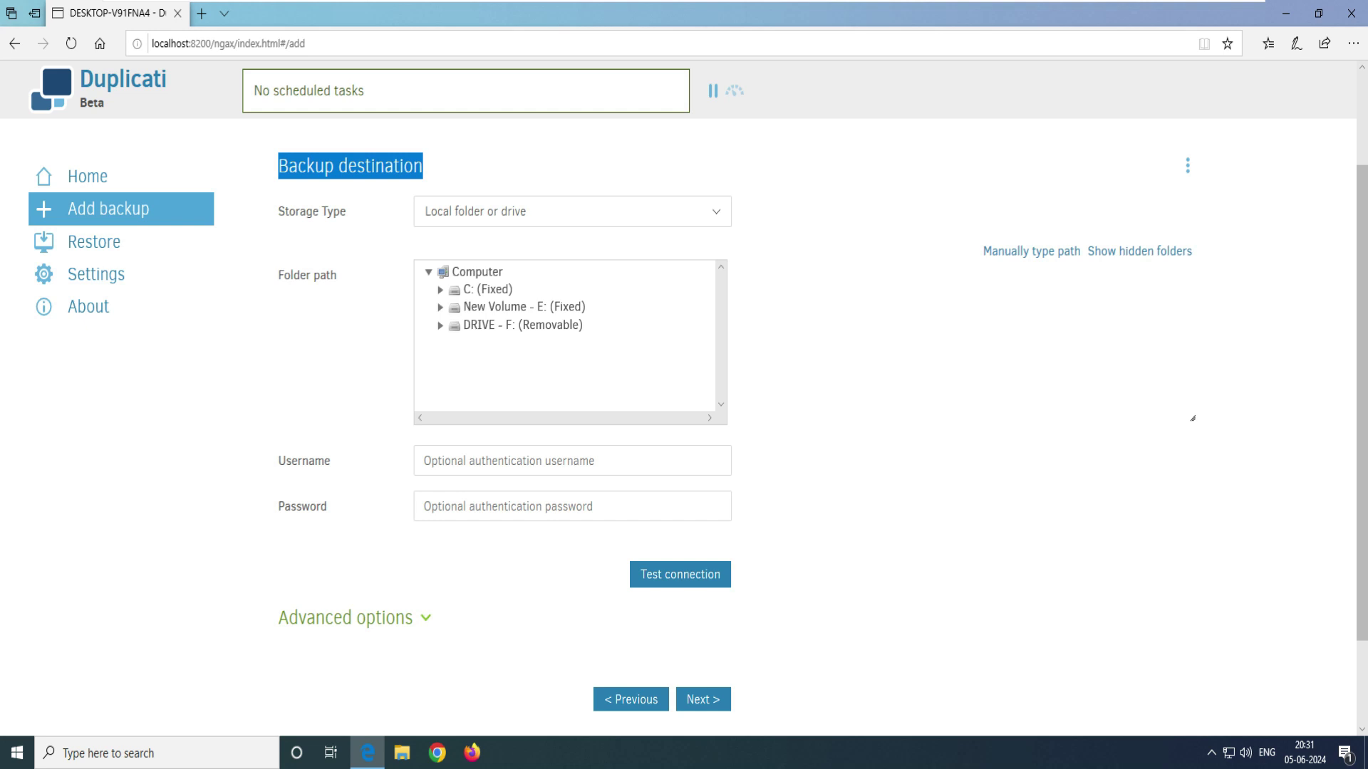
{"action": "left_click_drag", "start_coordinate": [278, 212], "coordinate": [346, 212]}
{"action": "left_click", "coordinate": [571, 211]}
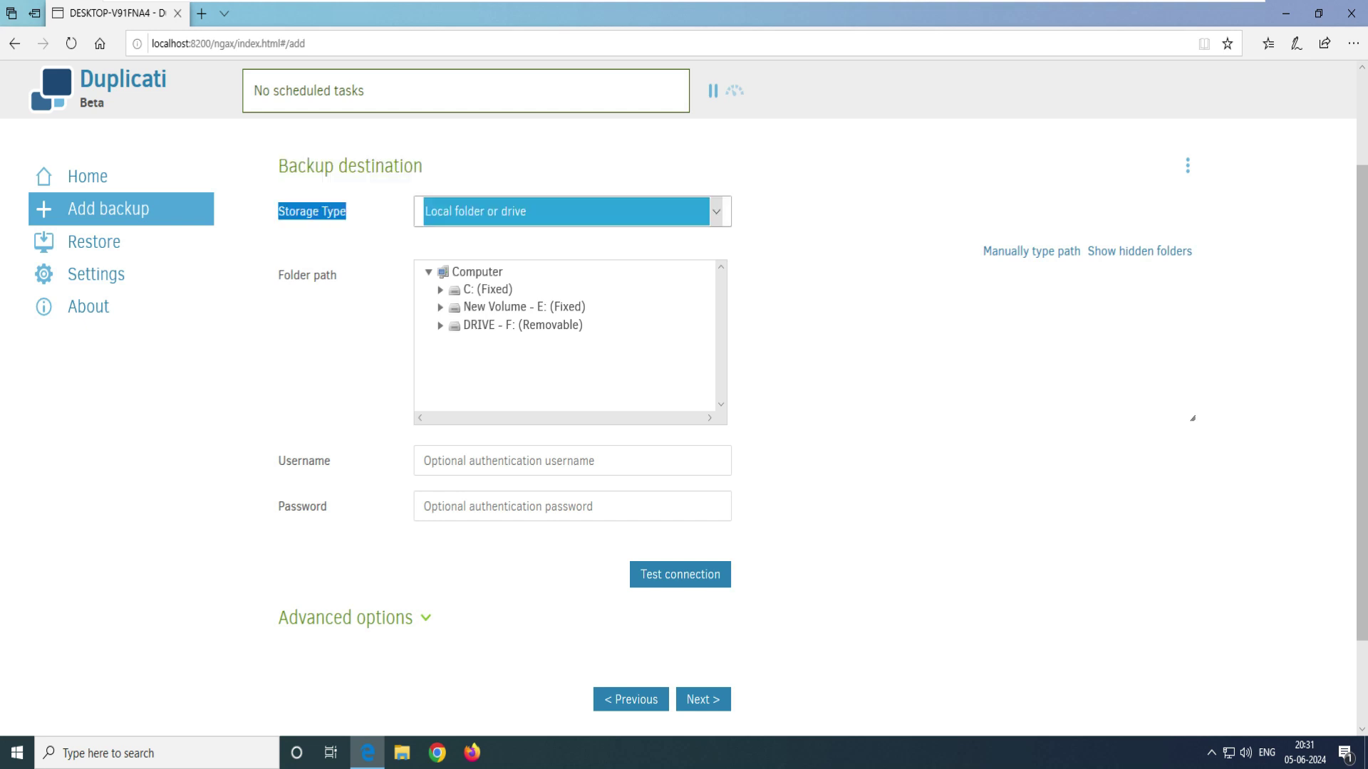
{"action": "key", "text": "Escape"}
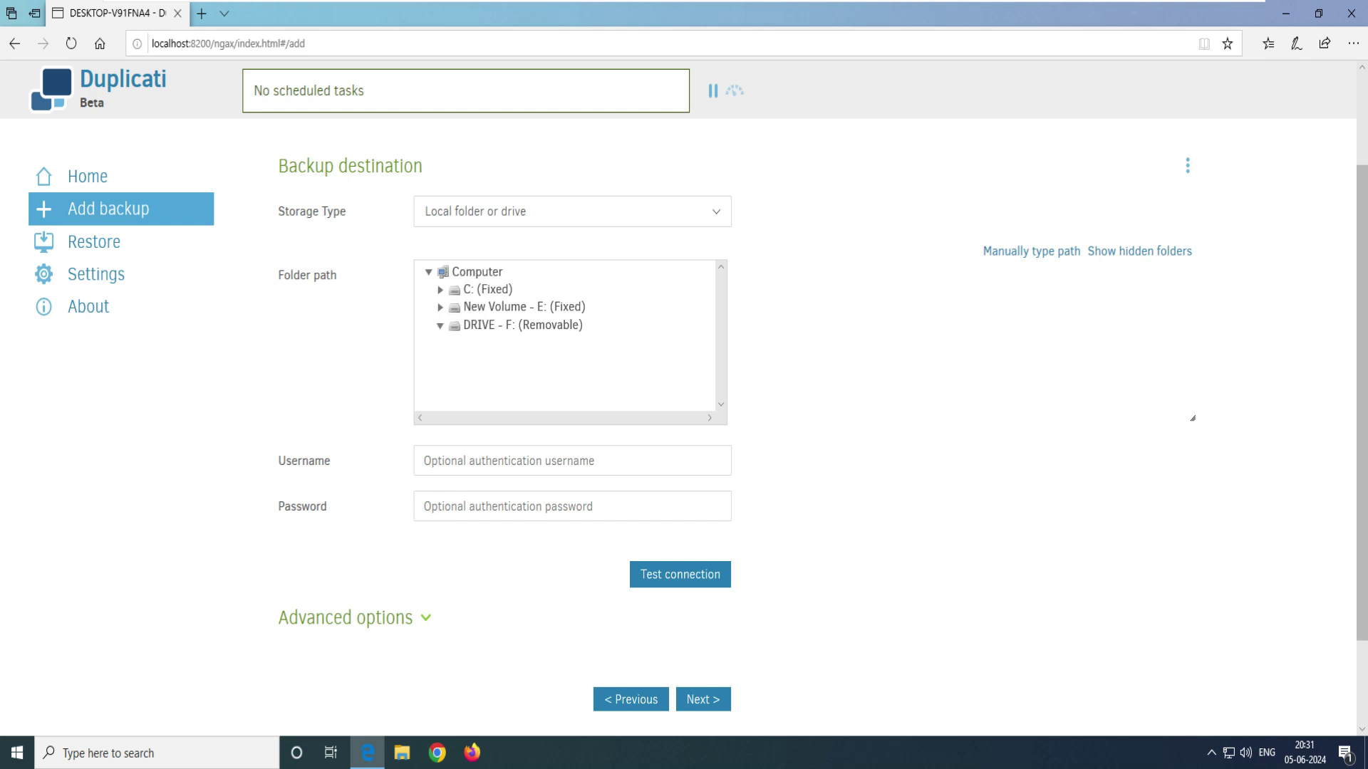
{"action": "left_click", "coordinate": [522, 325]}
{"action": "double_click", "coordinate": [479, 324]}
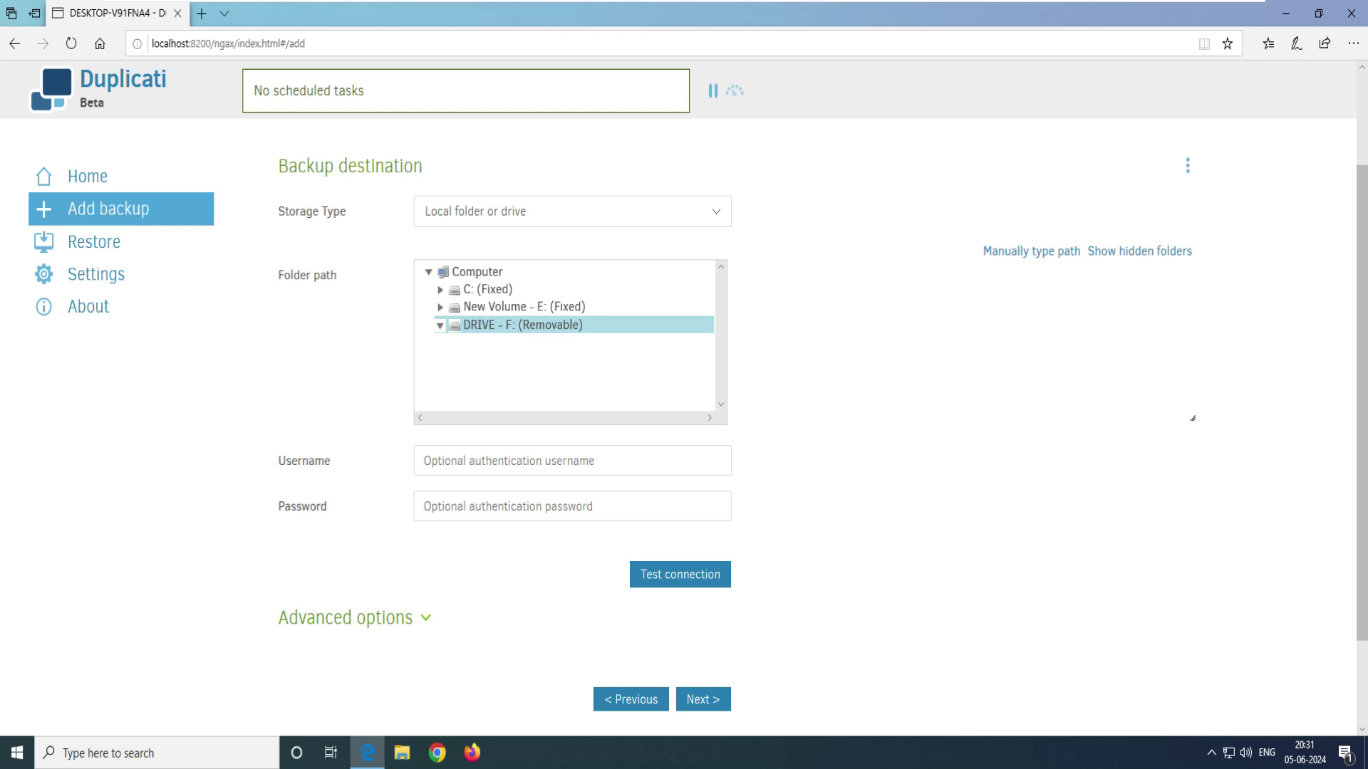
- Leave the optional authentication fields empty and test the connection to the selected destination
{"action": "left_click", "coordinate": [424, 460]}
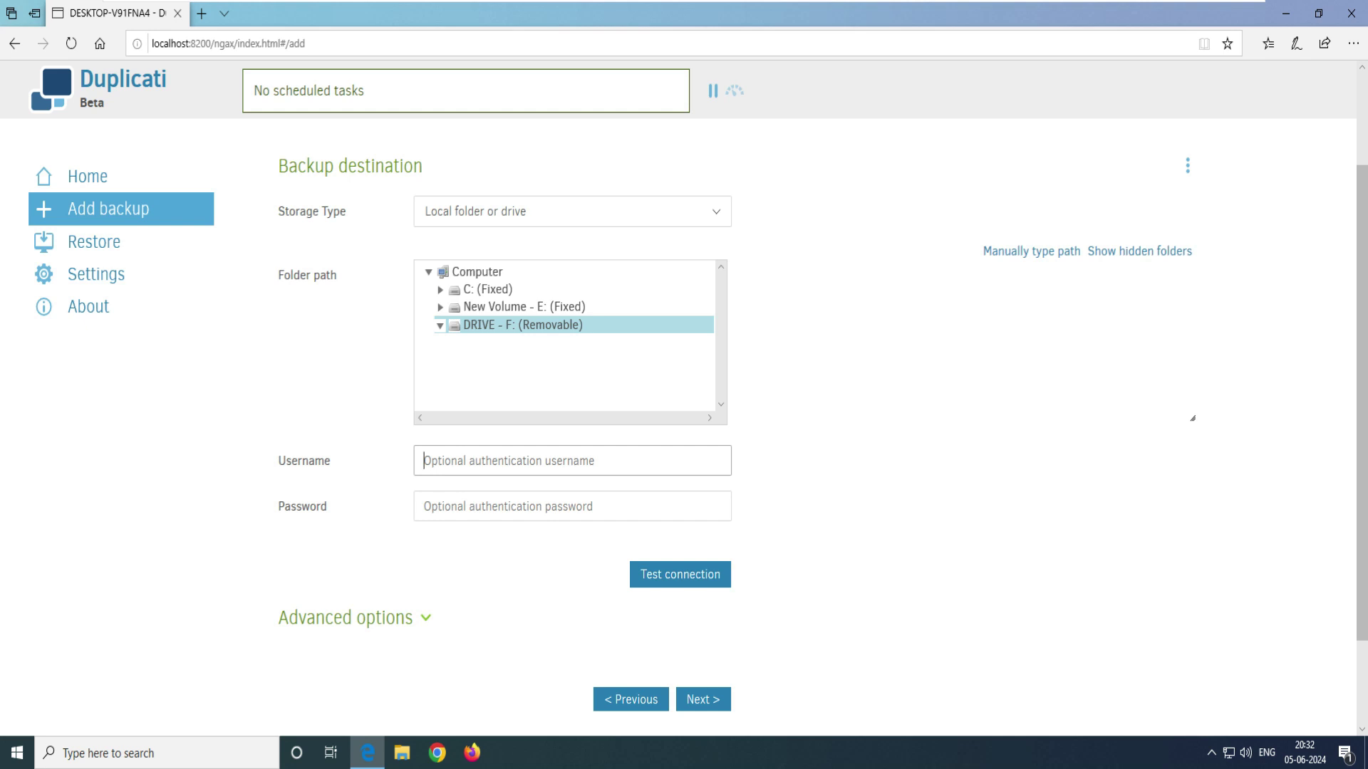
{"action": "scroll", "coordinate": [684, 392], "scroll_direction": "down", "scroll_amount": 2}
{"action": "left_click", "coordinate": [680, 458]}
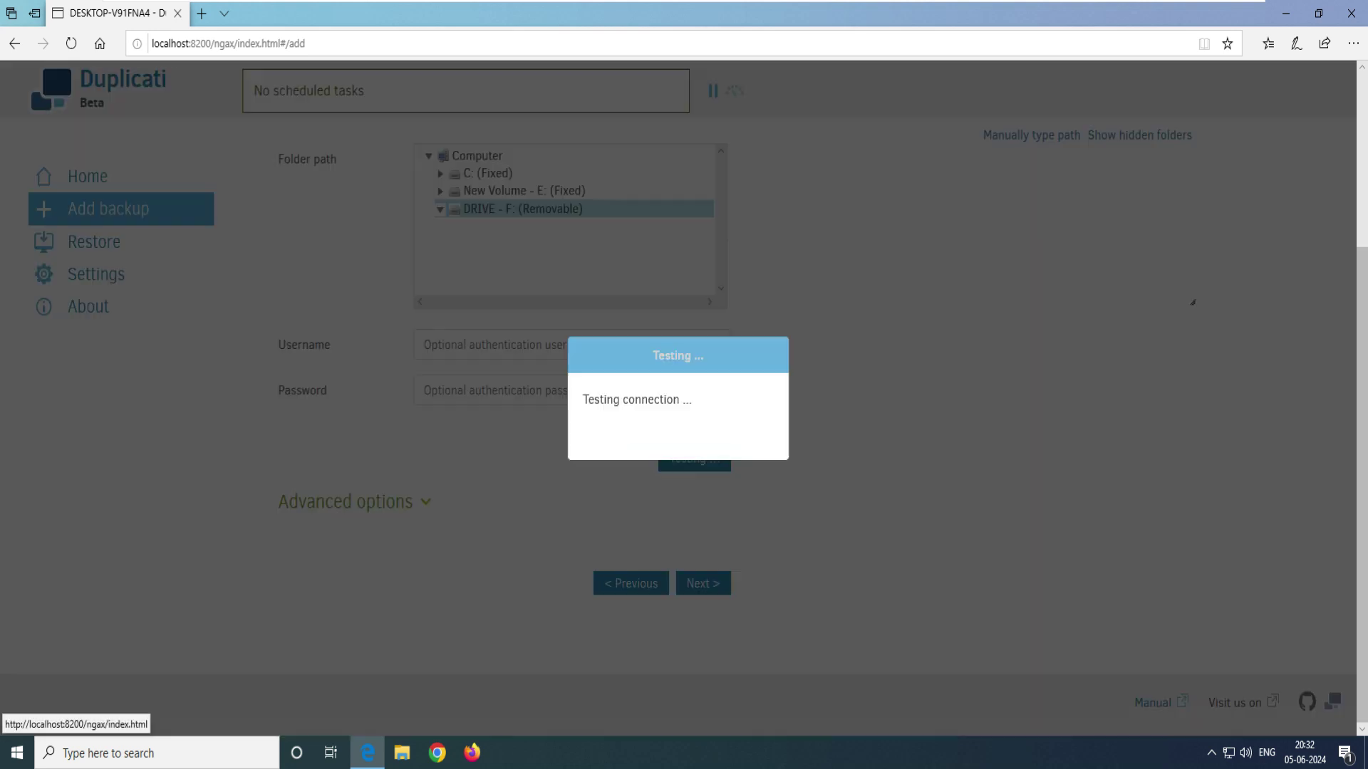
{"action": "left_click", "coordinate": [754, 441]}
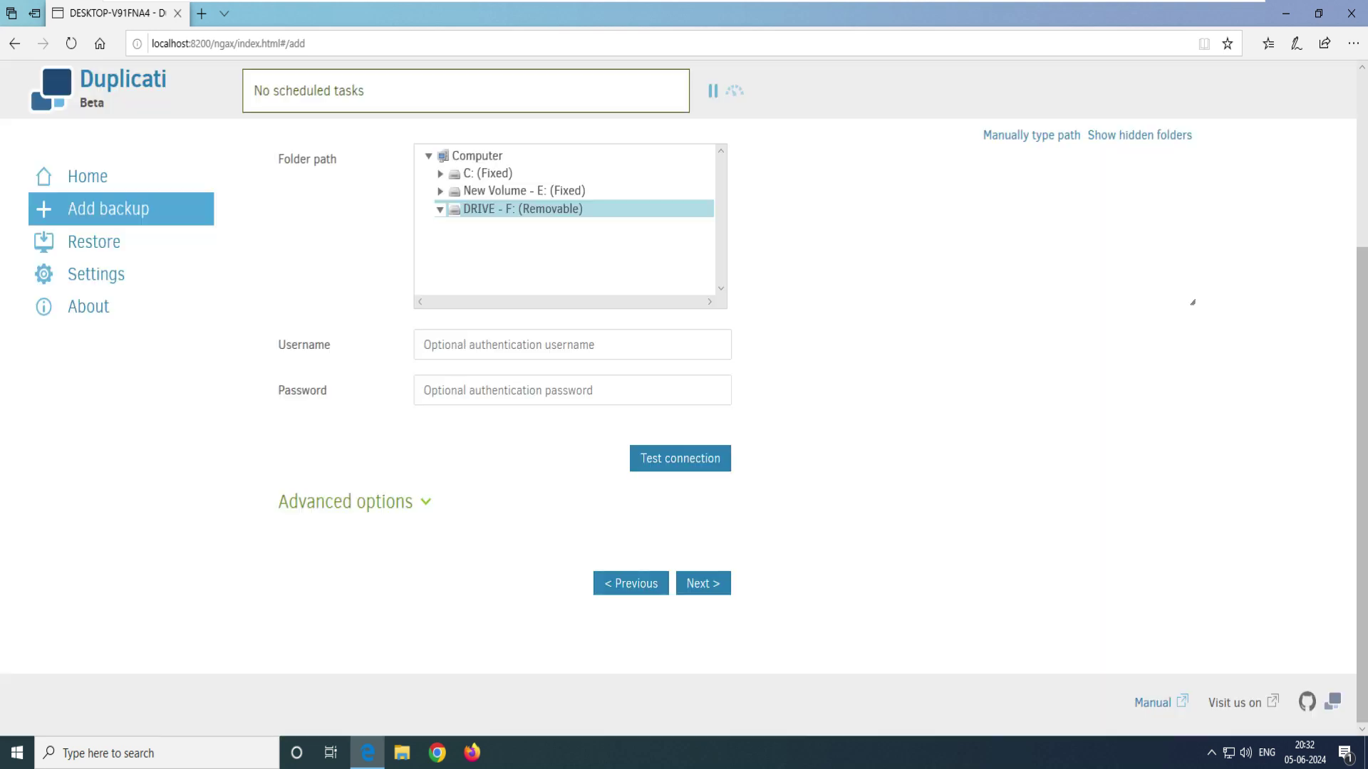
- Review the advanced options available for the destination without adding any, and proceed to the source data settings
{"action": "left_click", "coordinate": [345, 501]}
{"action": "scroll", "coordinate": [570, 527], "scroll_direction": "down", "scroll_amount": 1}
{"action": "left_click", "coordinate": [570, 517]}
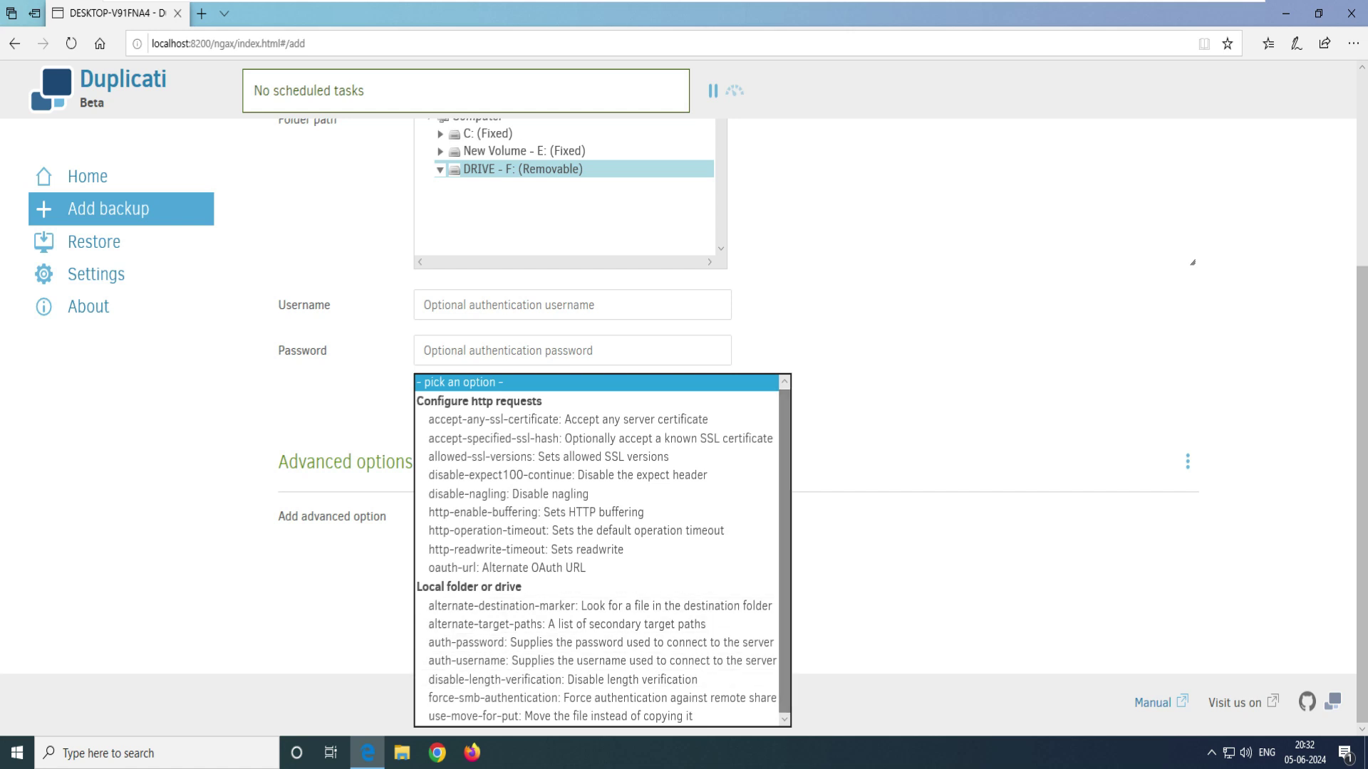
{"action": "key", "text": "Escape"}
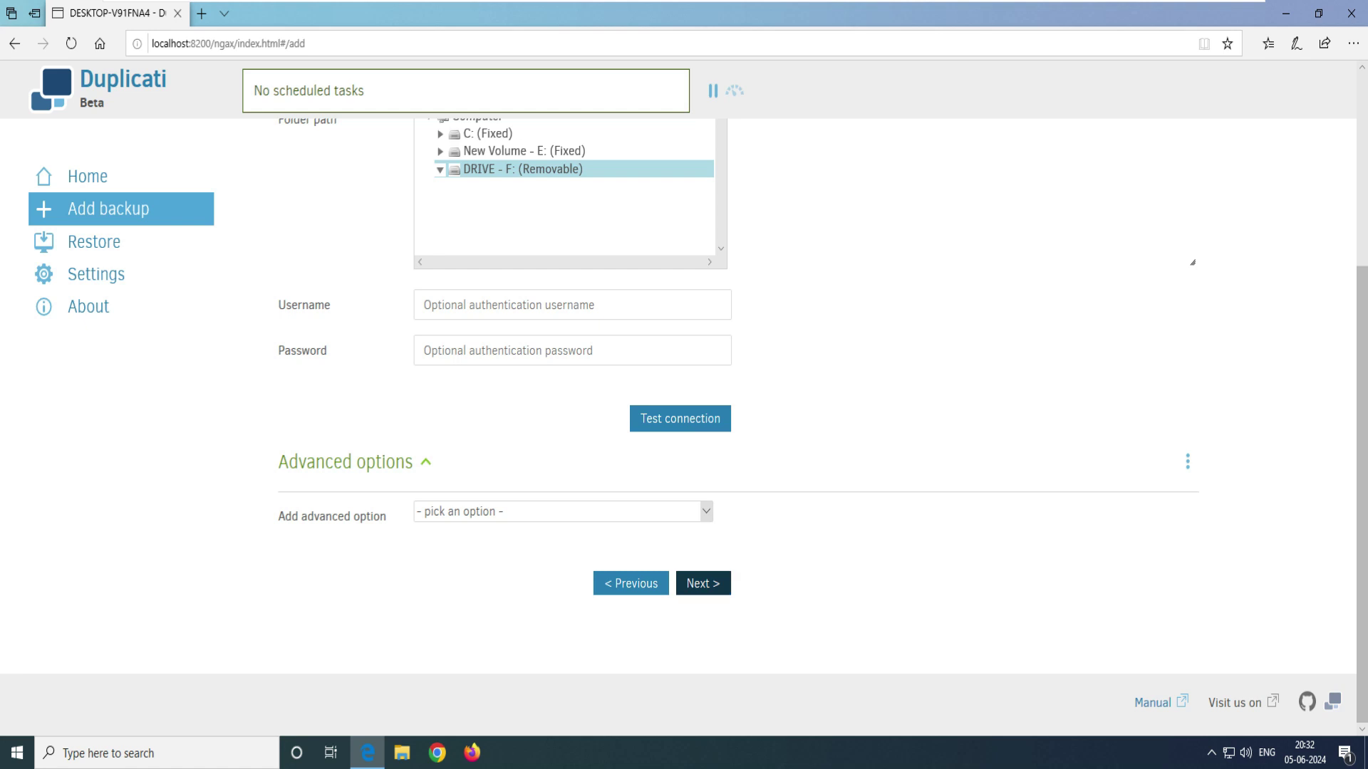
{"action": "left_click", "coordinate": [702, 583]}
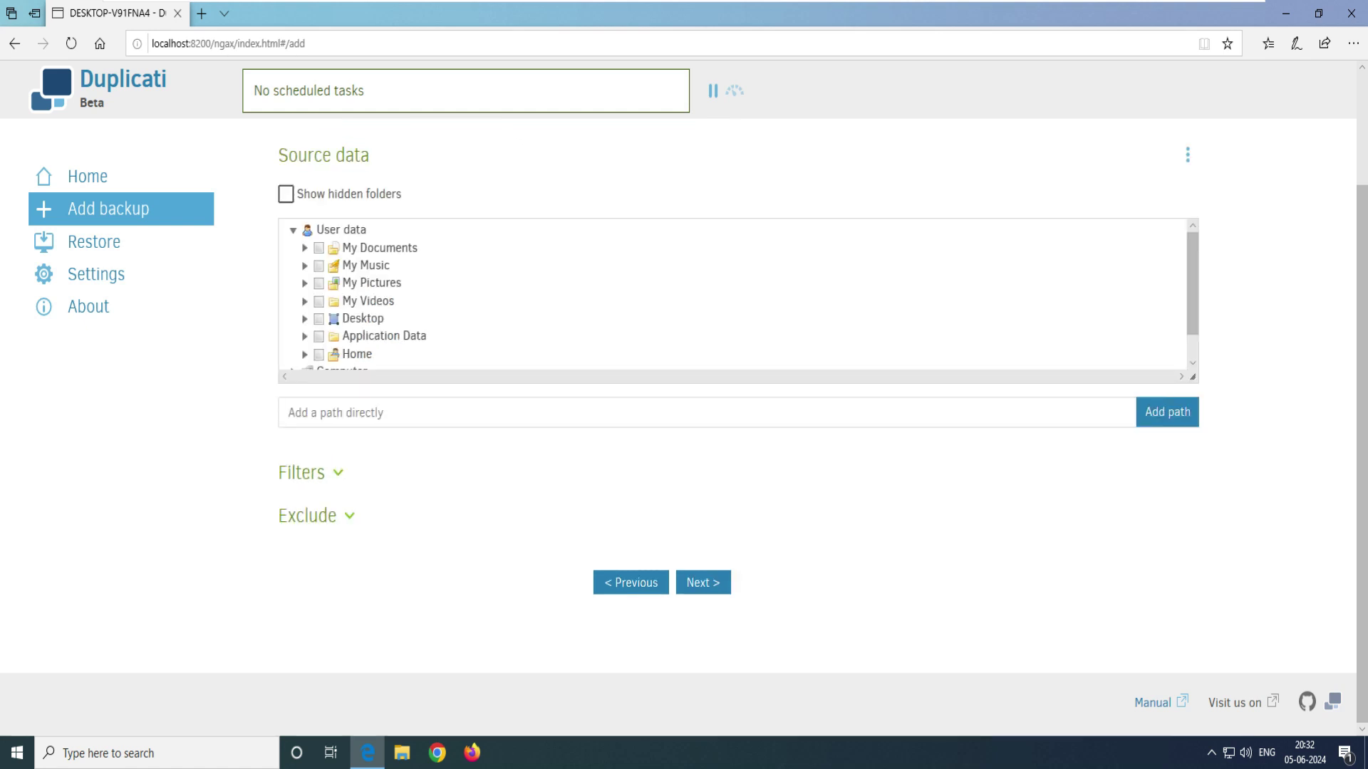
- Select the Important files folder on the Desktop as the source data for the backup
{"action": "left_click_drag", "start_coordinate": [278, 154], "coordinate": [369, 154]}
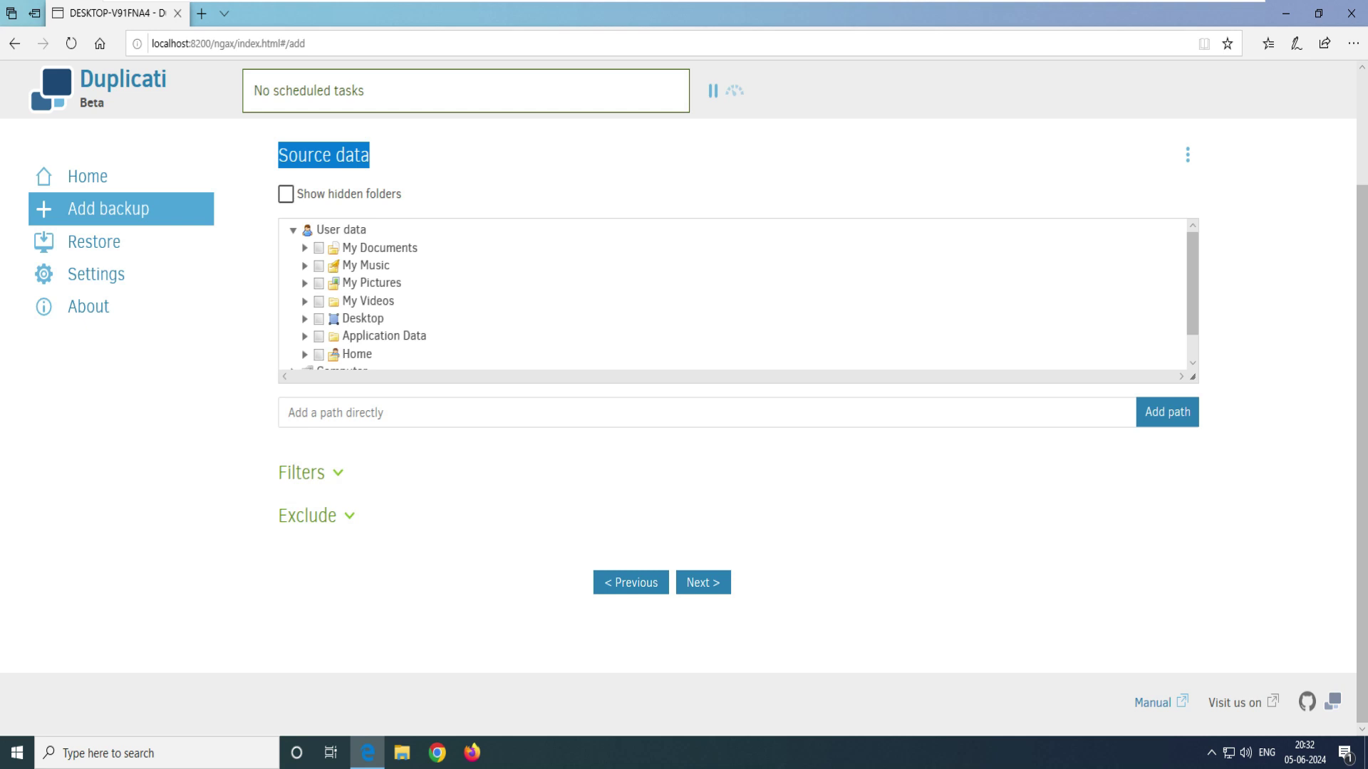
{"action": "left_click", "coordinate": [304, 318]}
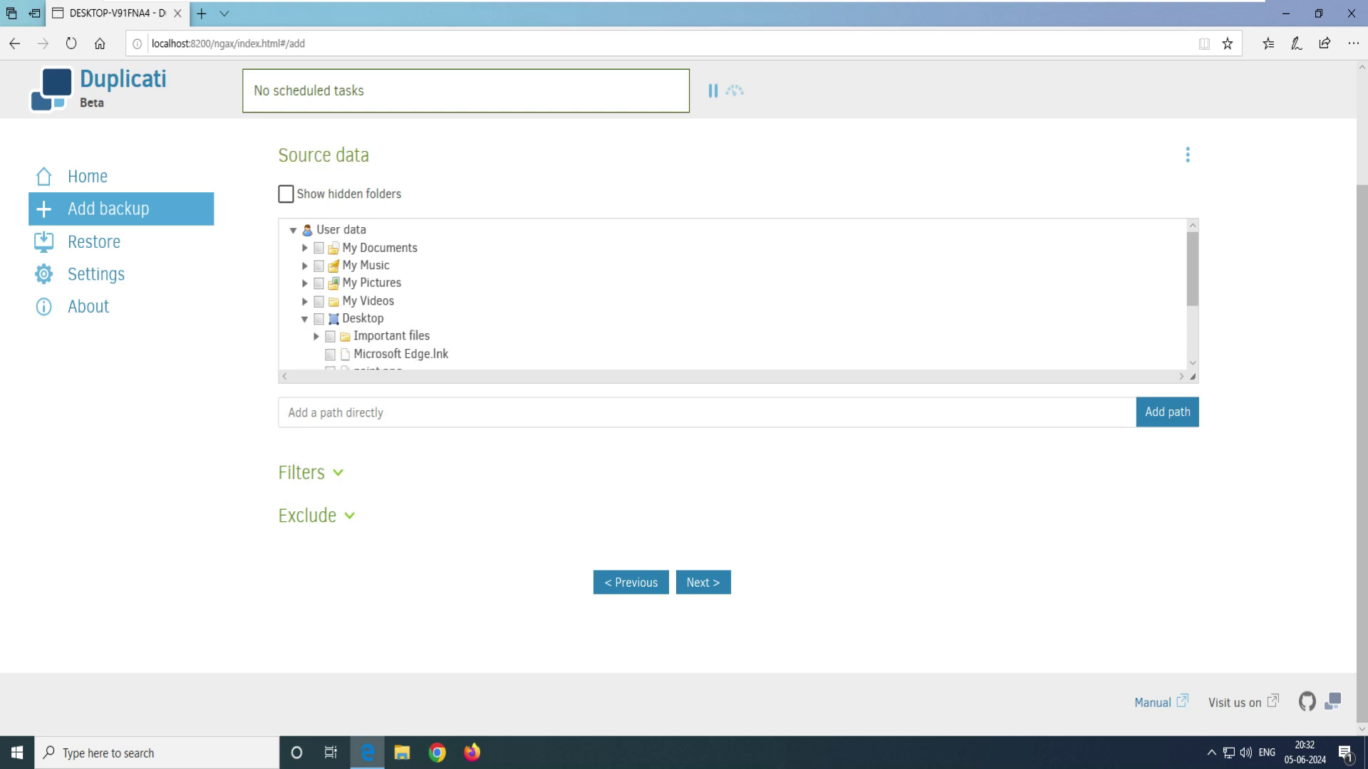
{"action": "left_click", "coordinate": [330, 336]}
- Open the desktop's Important files folder in File Explorer and permanently delete its .History folder
{"action": "left_click", "coordinate": [401, 753]}
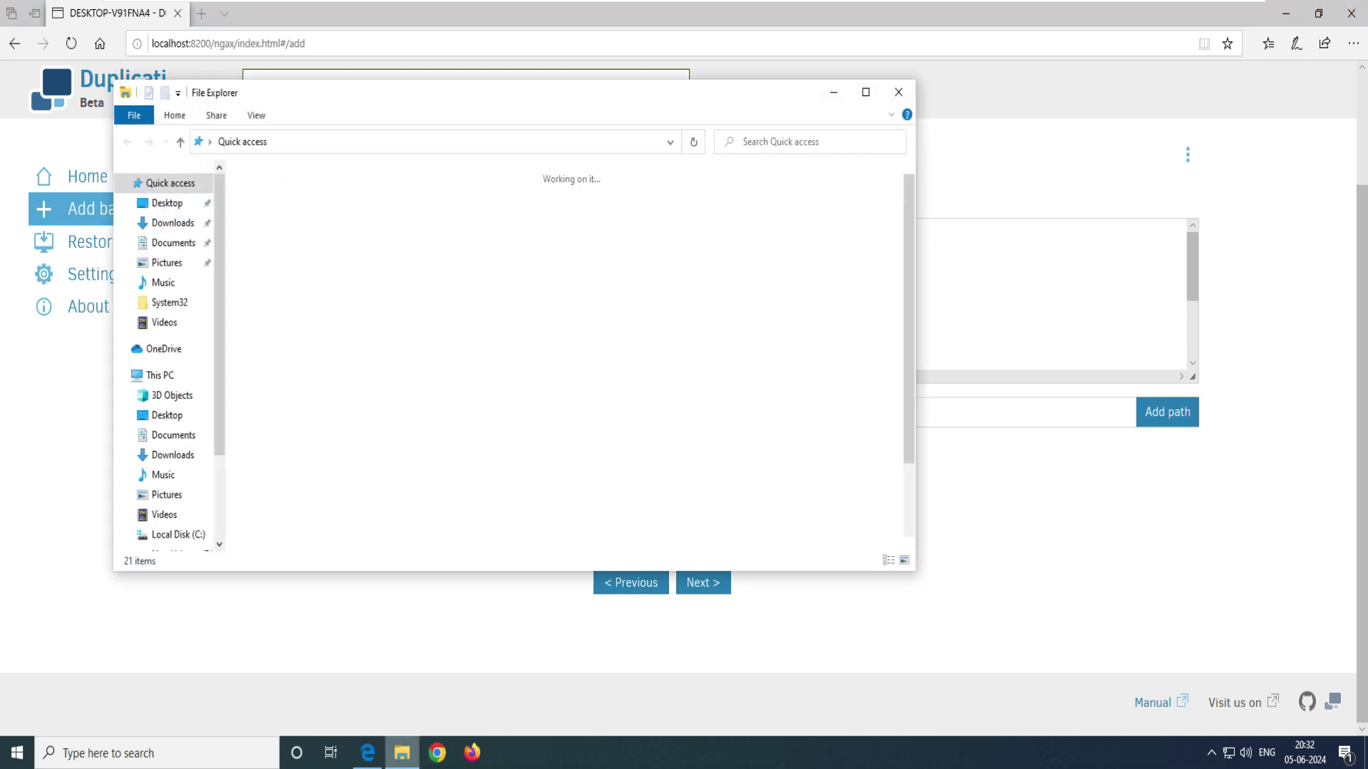
{"action": "left_click", "coordinate": [166, 203]}
{"action": "double_click", "coordinate": [275, 214]}
{"action": "left_click_drag", "start_coordinate": [430, 372], "coordinate": [416, 364]}
{"action": "left_click", "coordinate": [270, 194]}
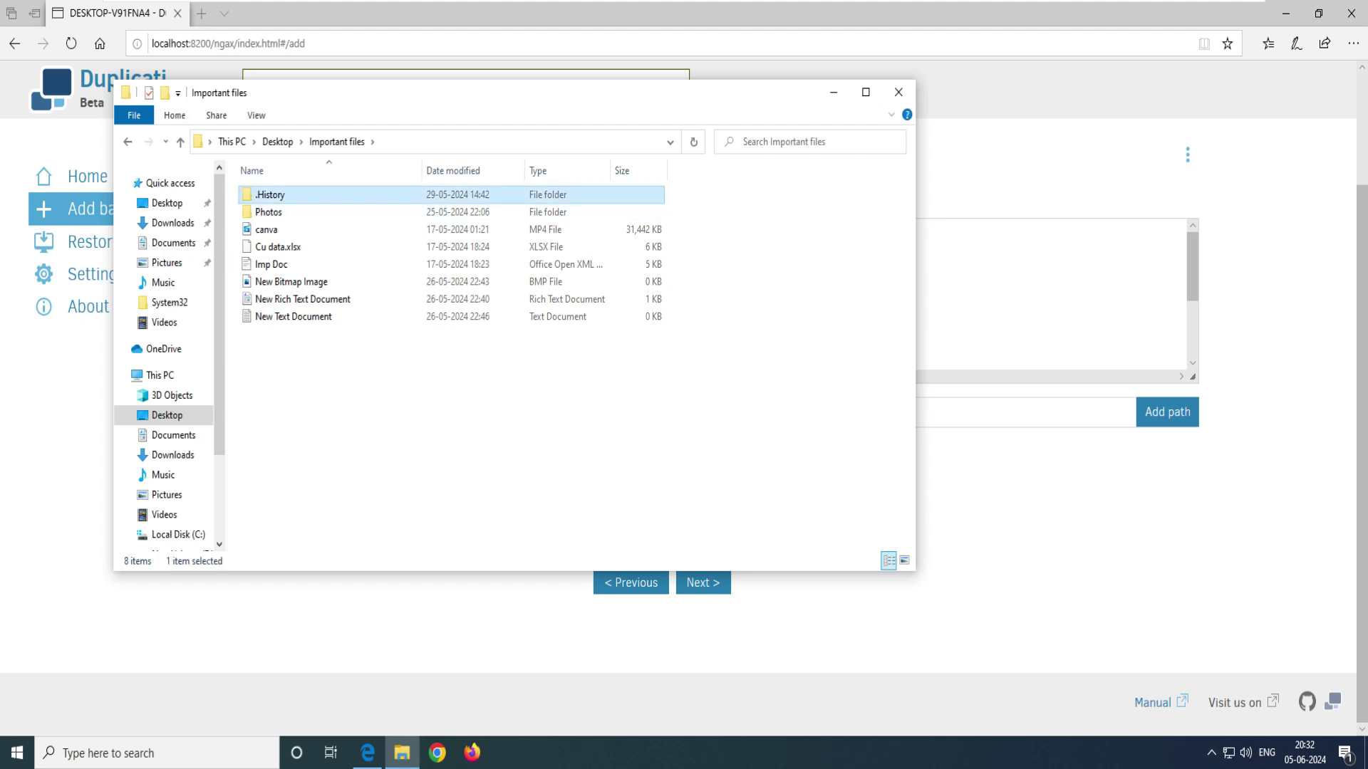
{"action": "key", "text": "shift+Delete"}
{"action": "key", "text": "Return"}
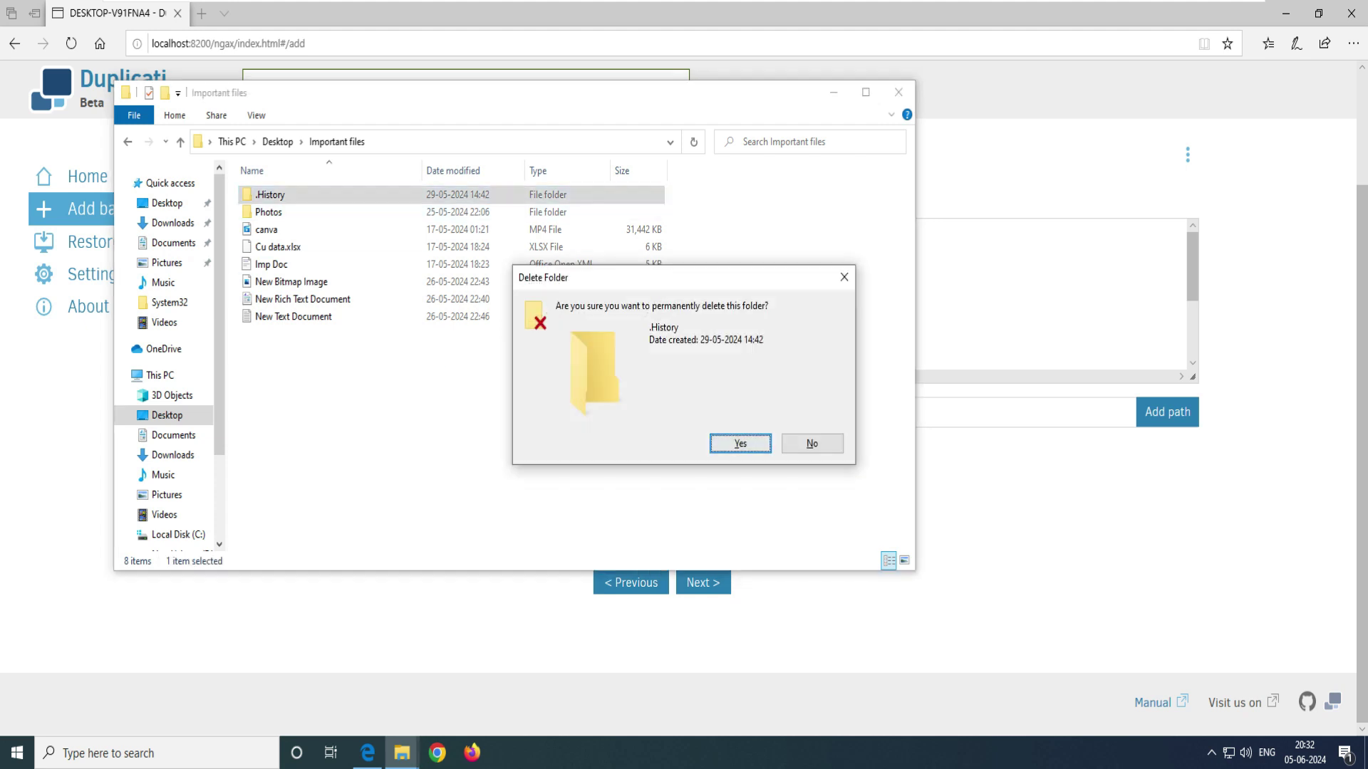
- Examine the Photos folder and the other files in Important files, and close File Explorer to return to the backup setup
{"action": "double_click", "coordinate": [278, 195]}
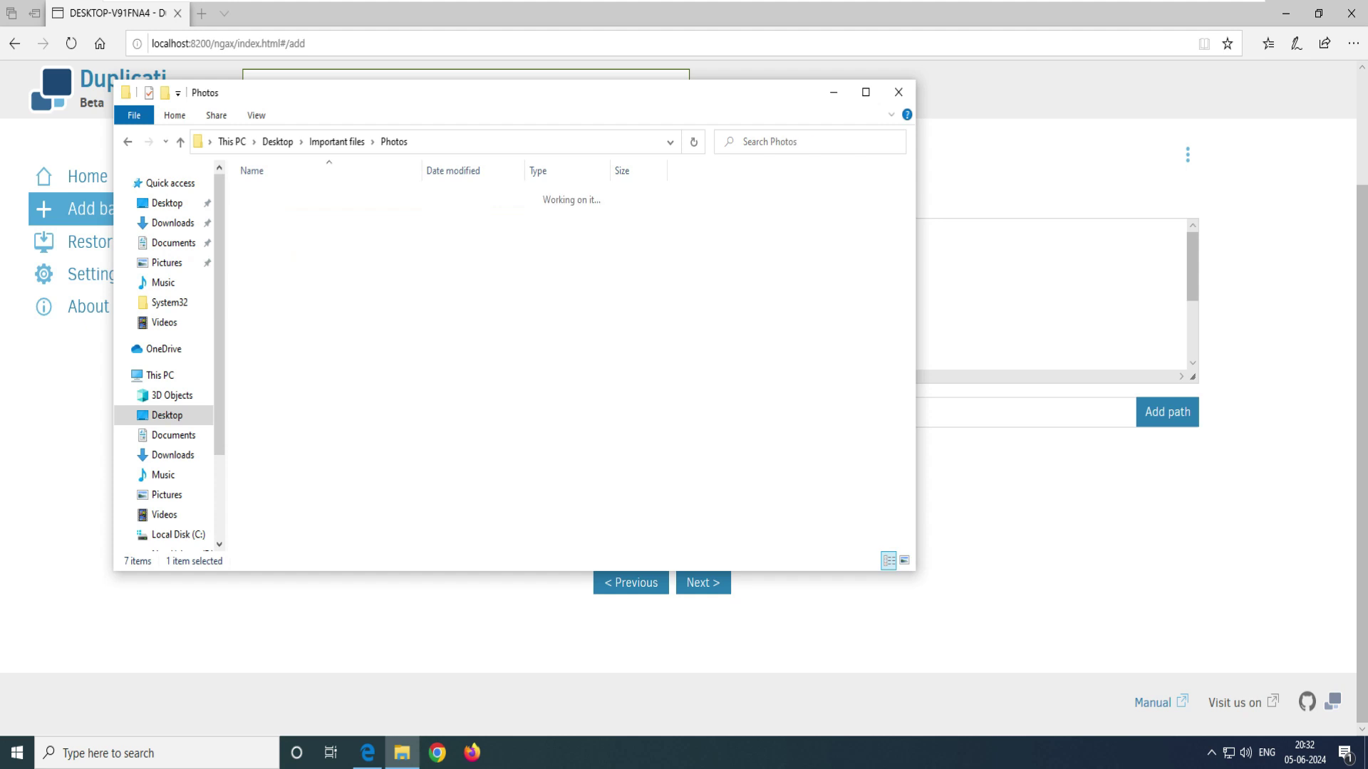
{"action": "key", "text": "BackSpace"}
{"action": "key", "text": "Down"}
{"action": "key", "text": "Down"}
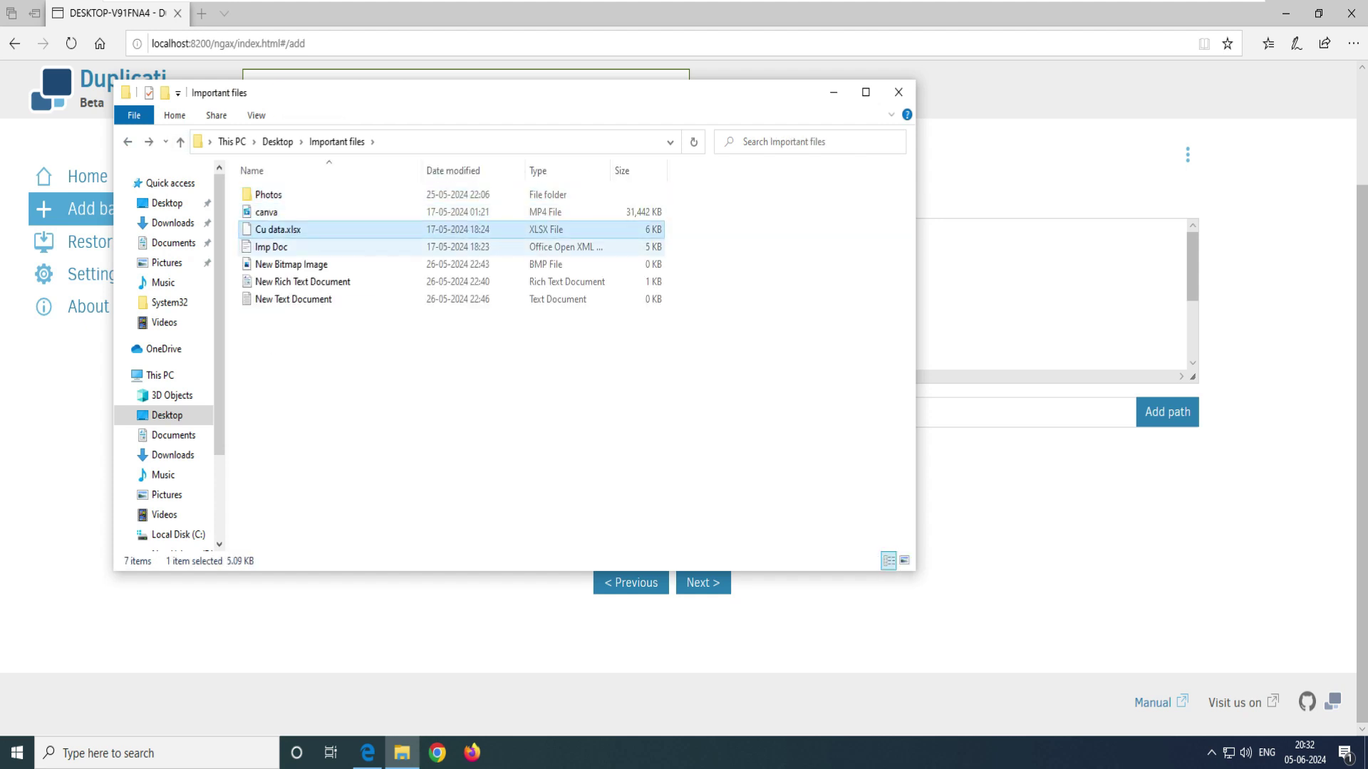
{"action": "key", "text": "Down"}
{"action": "key", "text": "Down"}
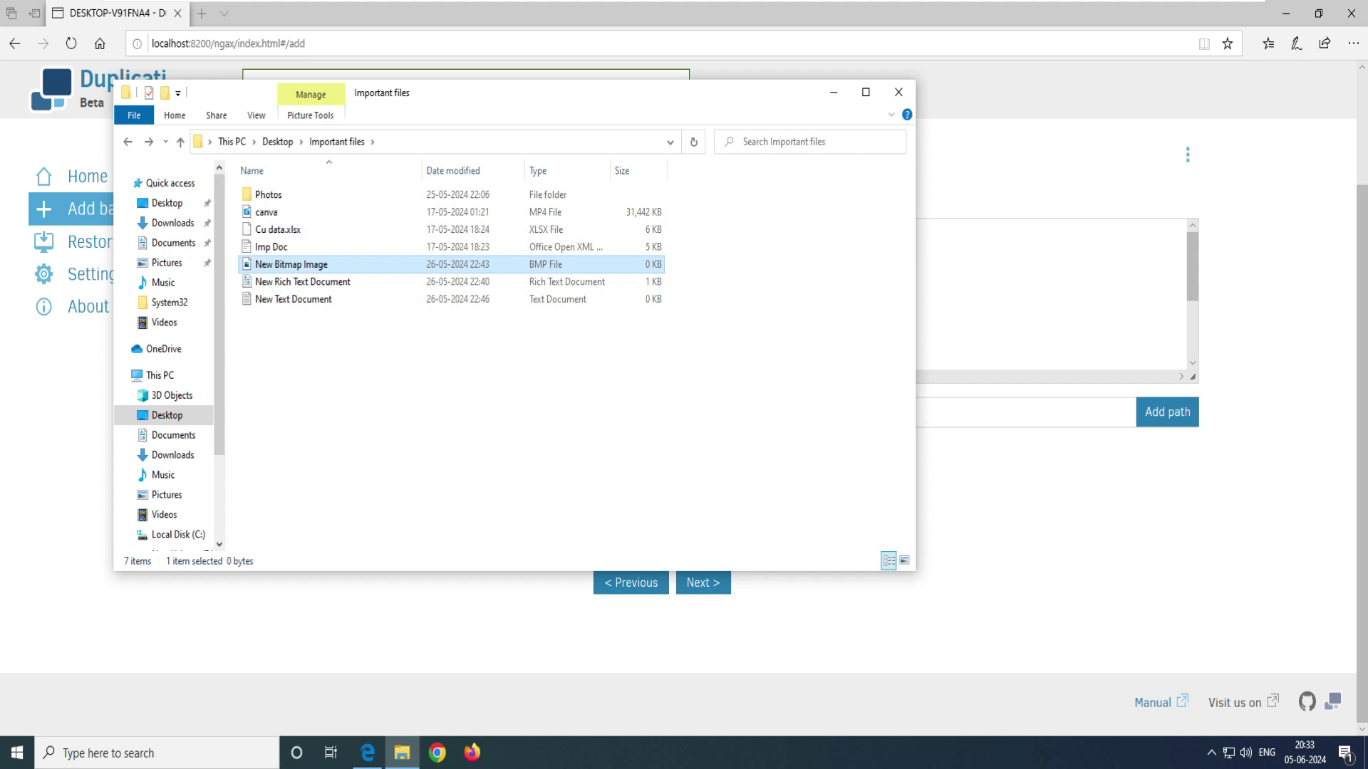
{"action": "key", "text": "Down"}
{"action": "left_click_drag", "start_coordinate": [359, 341], "coordinate": [270, 270]}
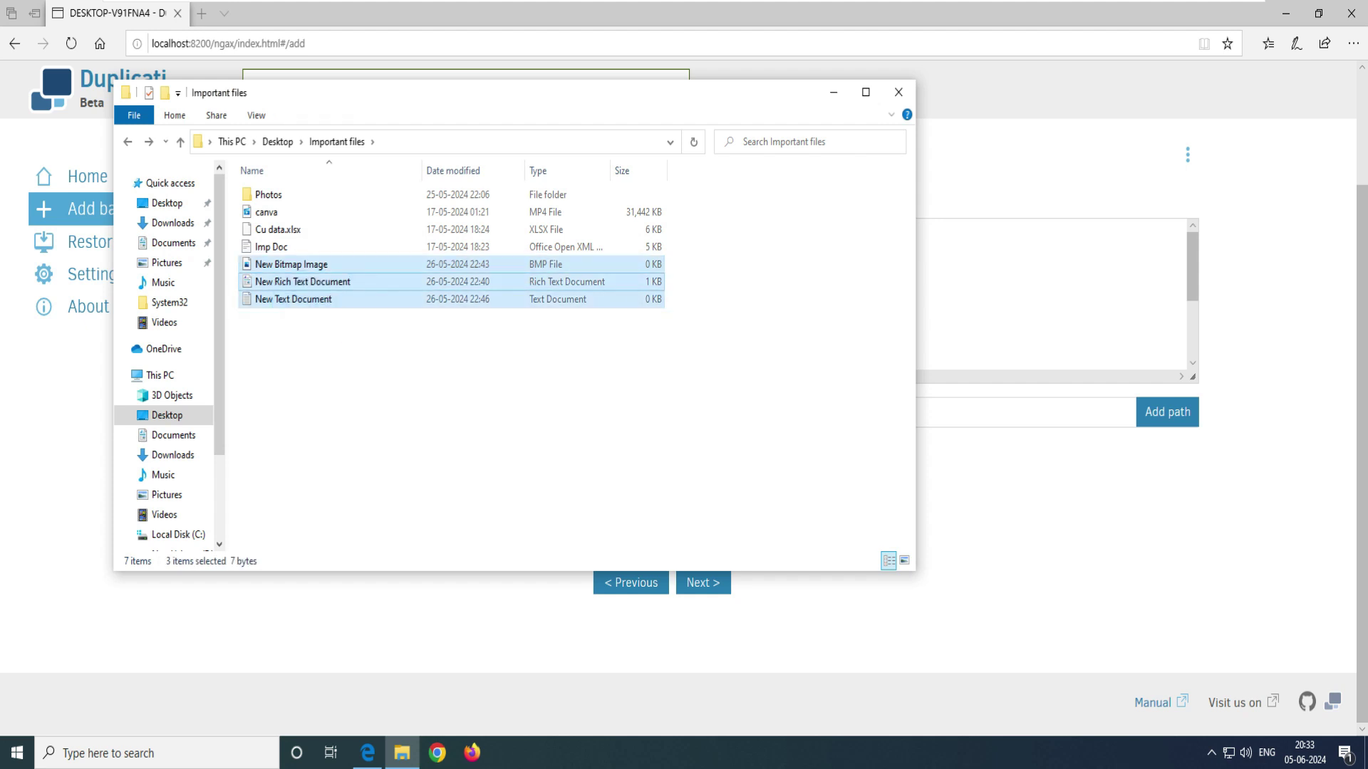
{"action": "left_click", "coordinate": [358, 341]}
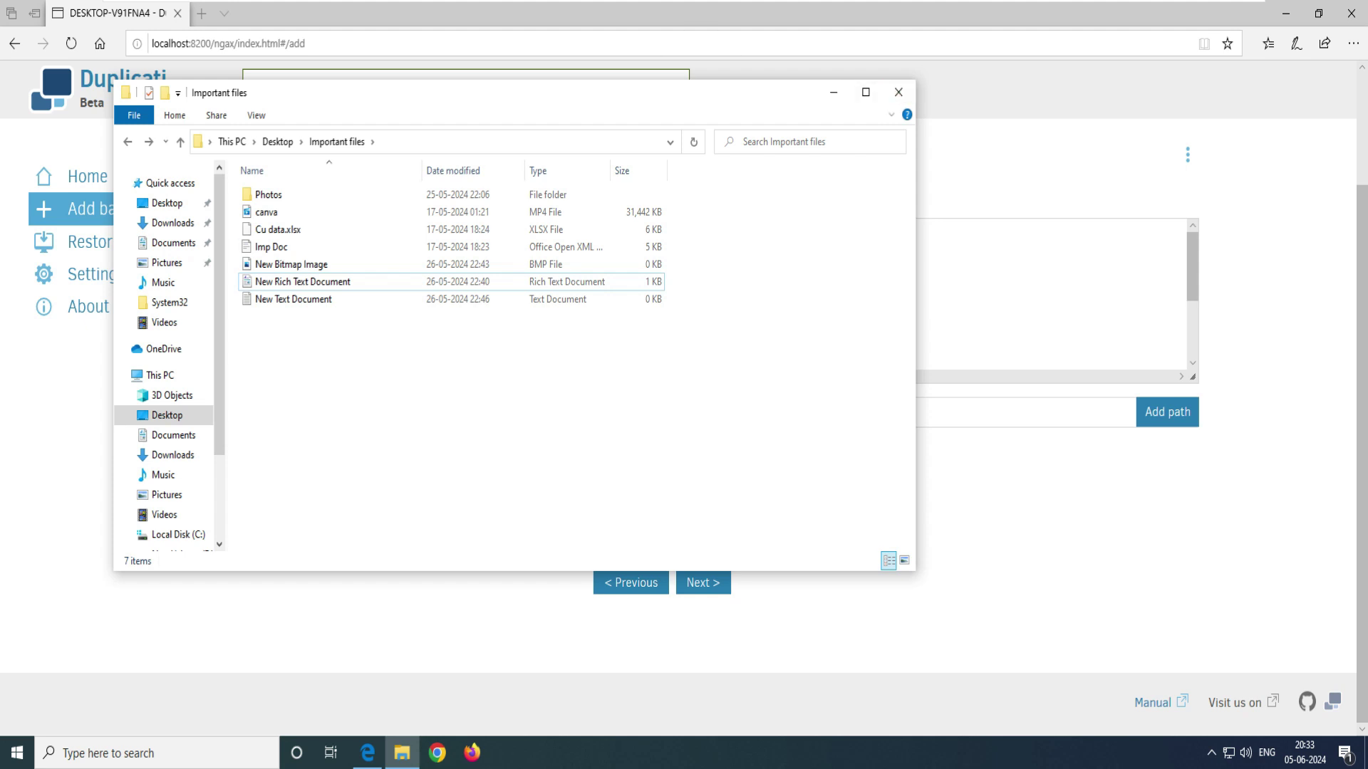
{"action": "left_click", "coordinate": [899, 92]}
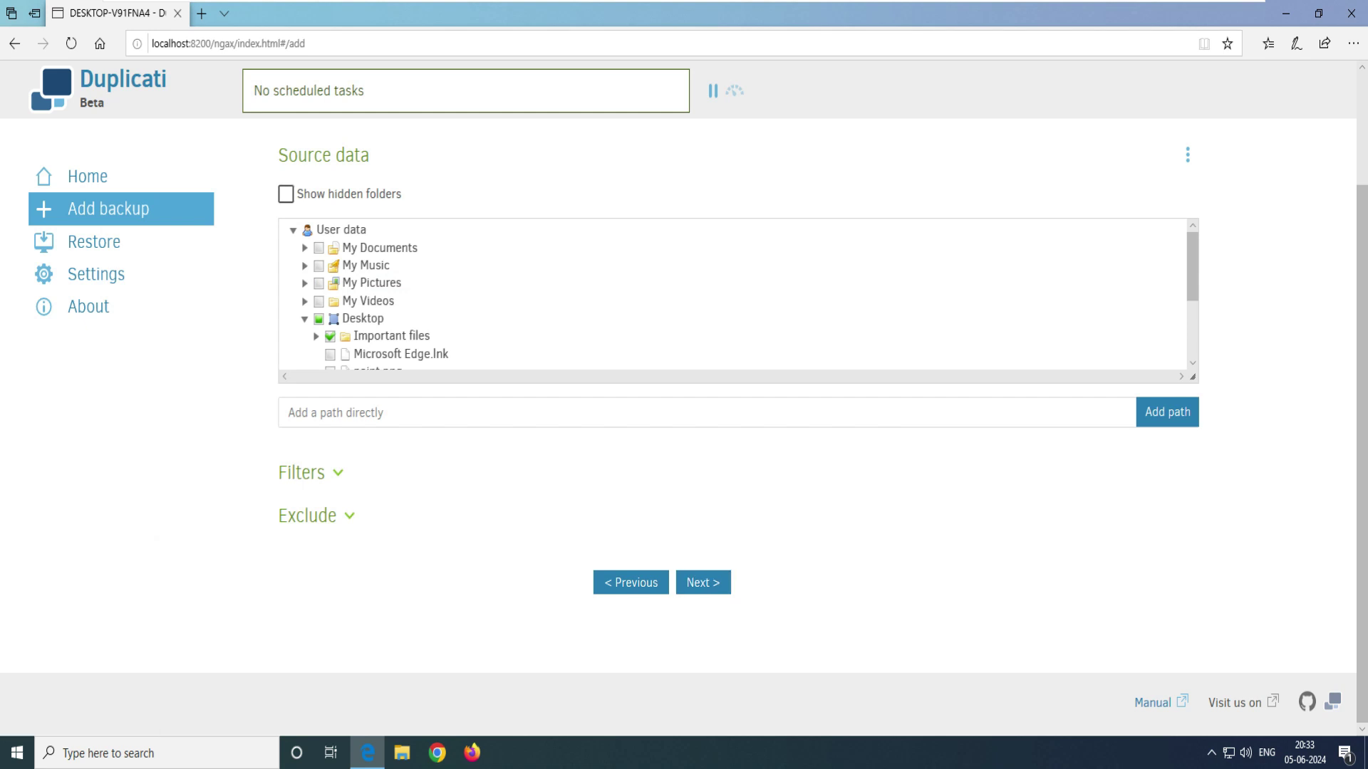
- Add a source data filter of type Exclude file extension with the value "*iso,*exe"
{"action": "left_click", "coordinate": [301, 473]}
{"action": "scroll", "coordinate": [738, 395], "scroll_direction": "down", "scroll_amount": 1}
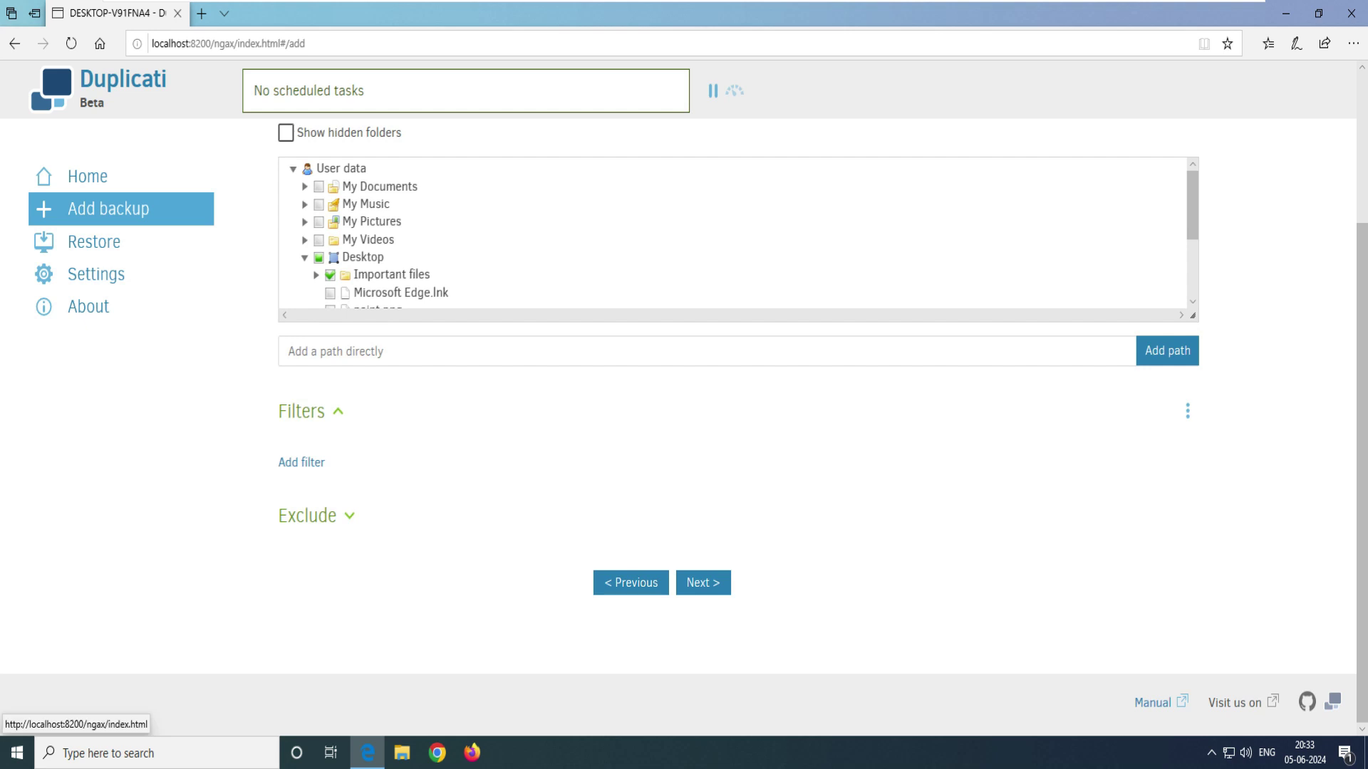
{"action": "left_click", "coordinate": [301, 463]}
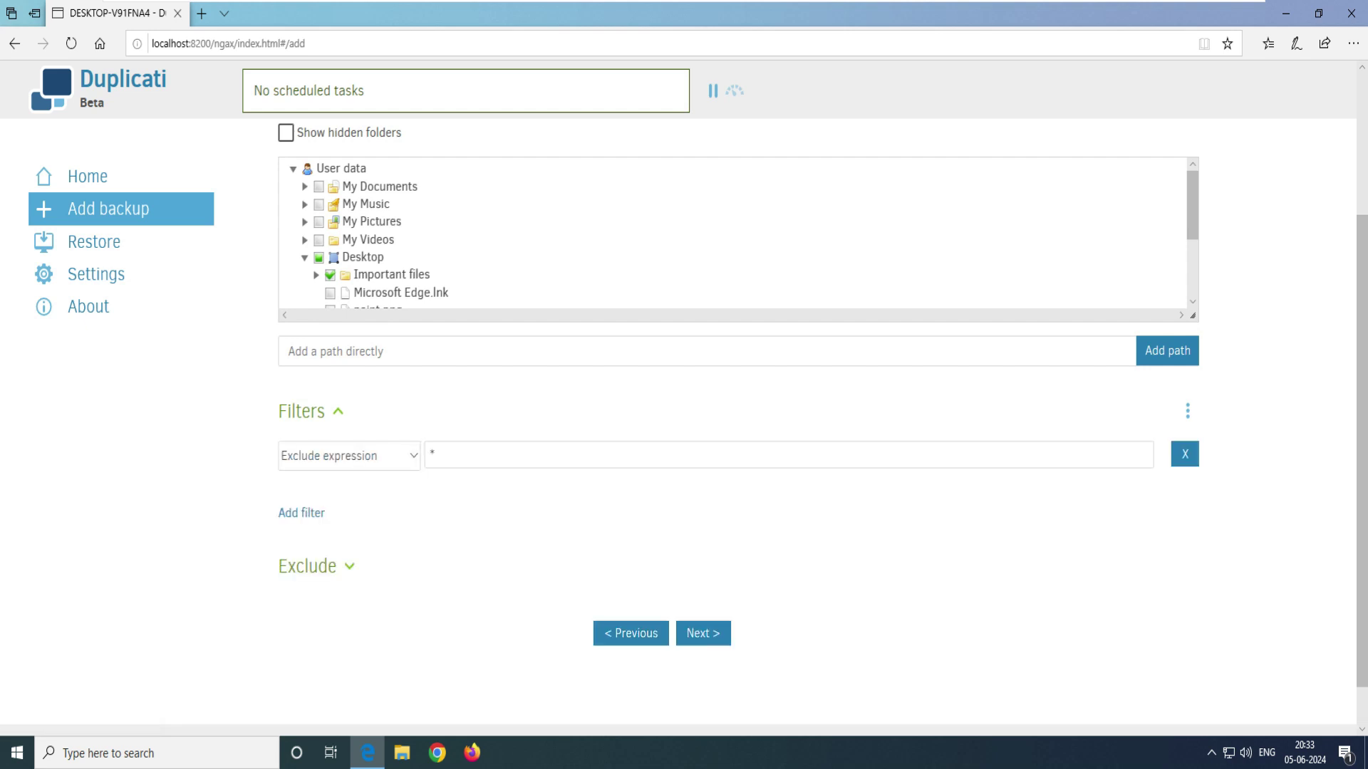
{"action": "left_click", "coordinate": [301, 460]}
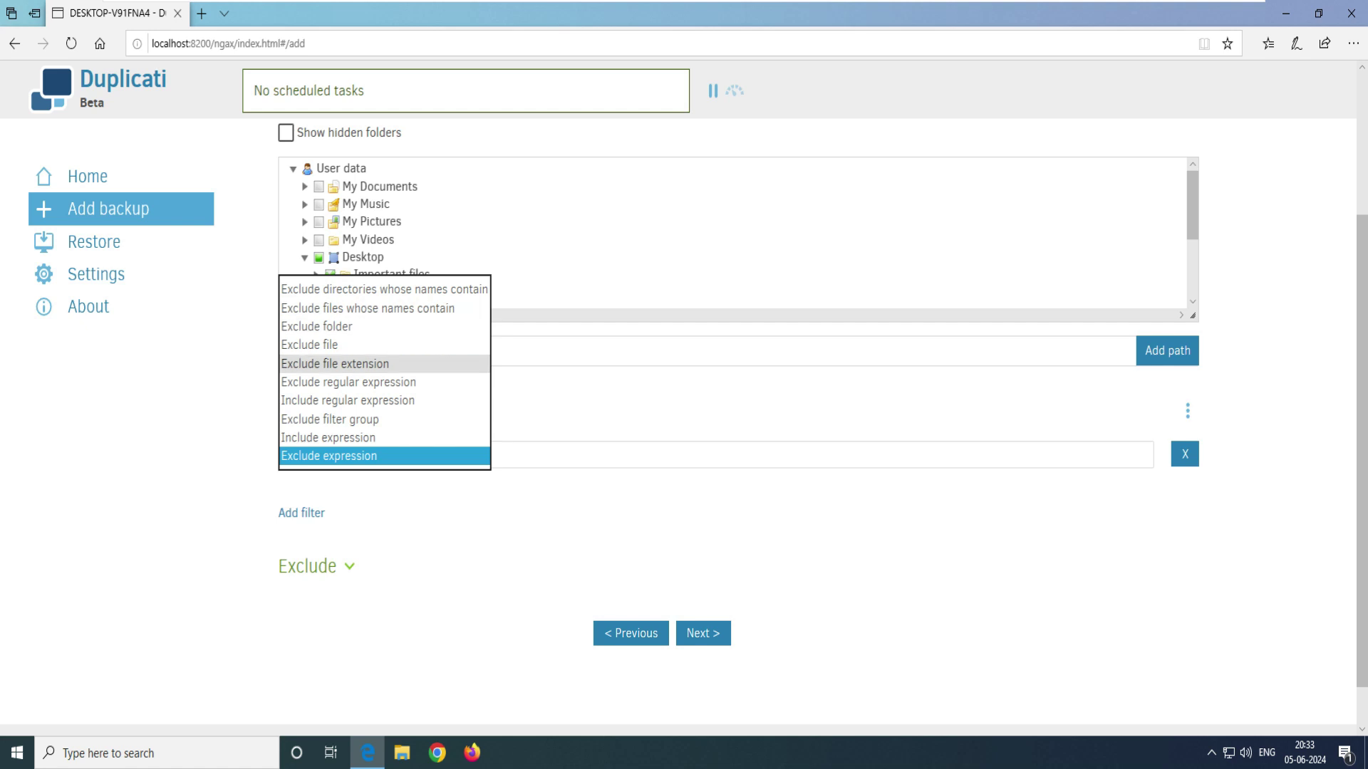
{"action": "left_click", "coordinate": [335, 364]}
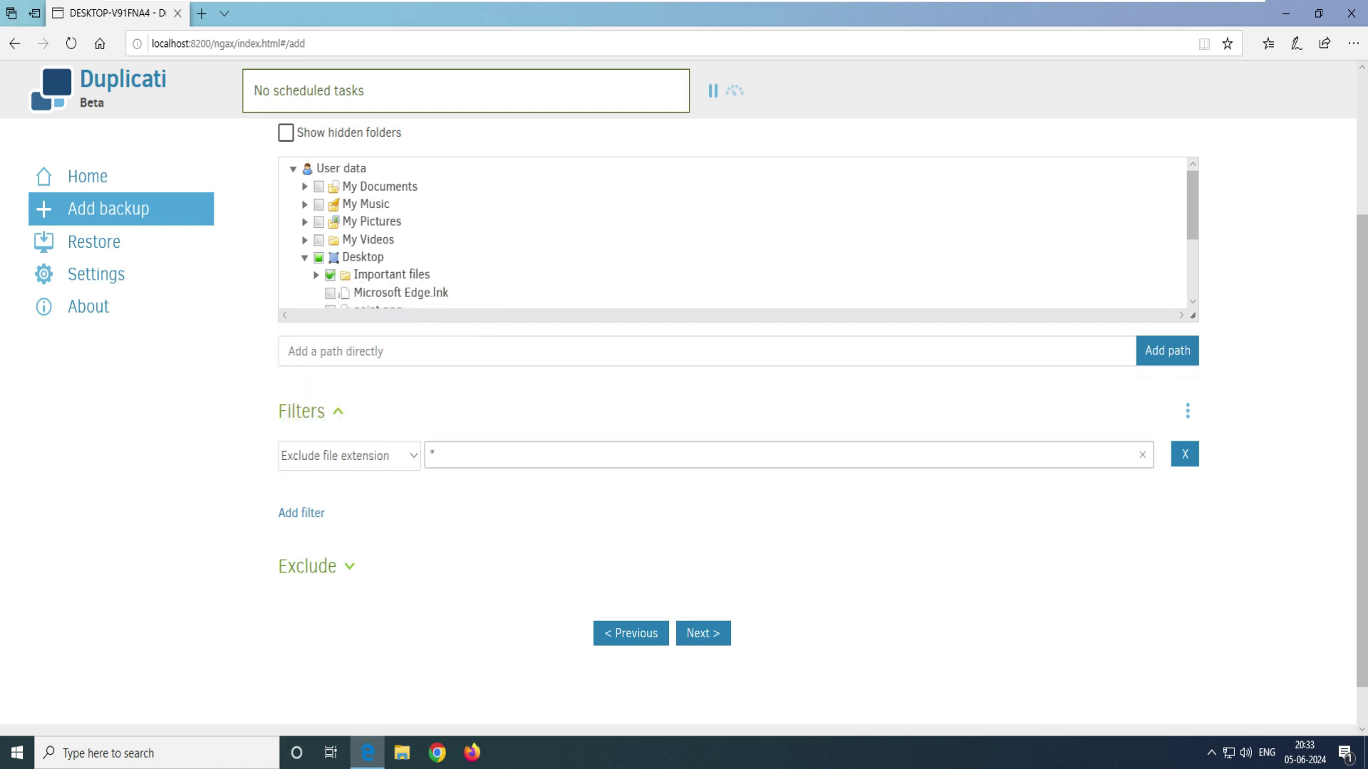
{"action": "type", "text": "iso"}
{"action": "type", "text": ",*exe"}
{"action": "left_click_drag", "start_coordinate": [474, 456], "coordinate": [415, 455]}
{"action": "key", "text": "Tab"}
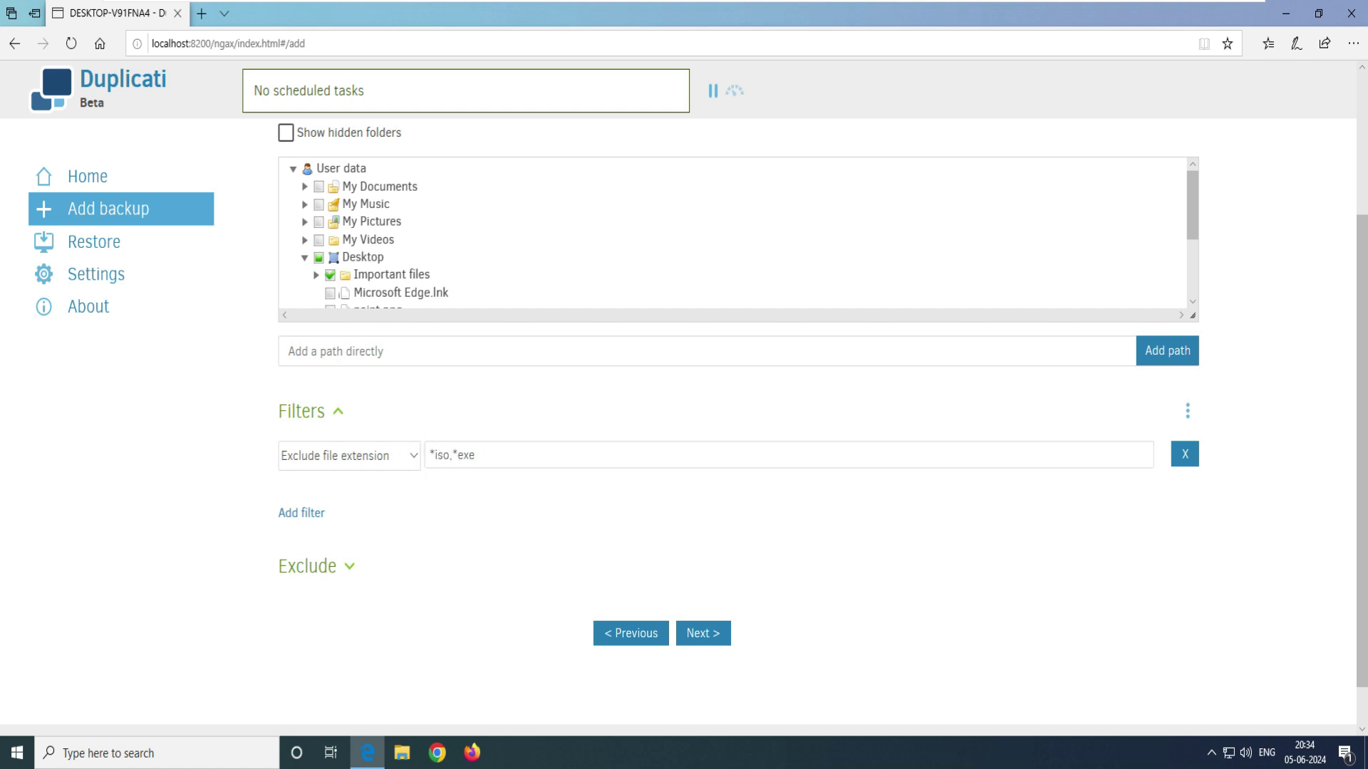
{"action": "double_click", "coordinate": [466, 455]}
{"action": "key", "text": "Tab"}
{"action": "left_click", "coordinate": [475, 455]}
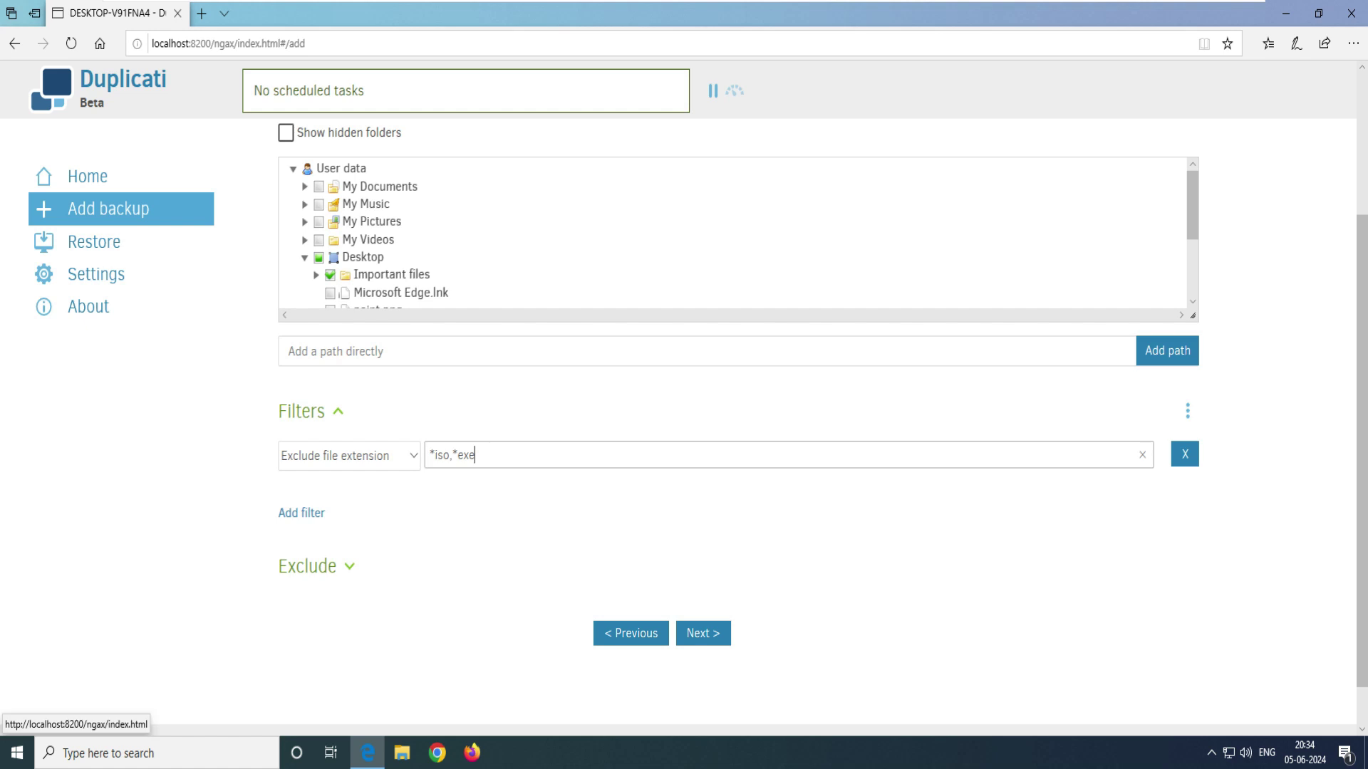
- Try excluding files larger than 200 MByte from the backup, and switch that size limit off again
{"action": "left_click", "coordinate": [307, 566]}
{"action": "scroll", "coordinate": [307, 566], "scroll_direction": "down", "scroll_amount": 3}
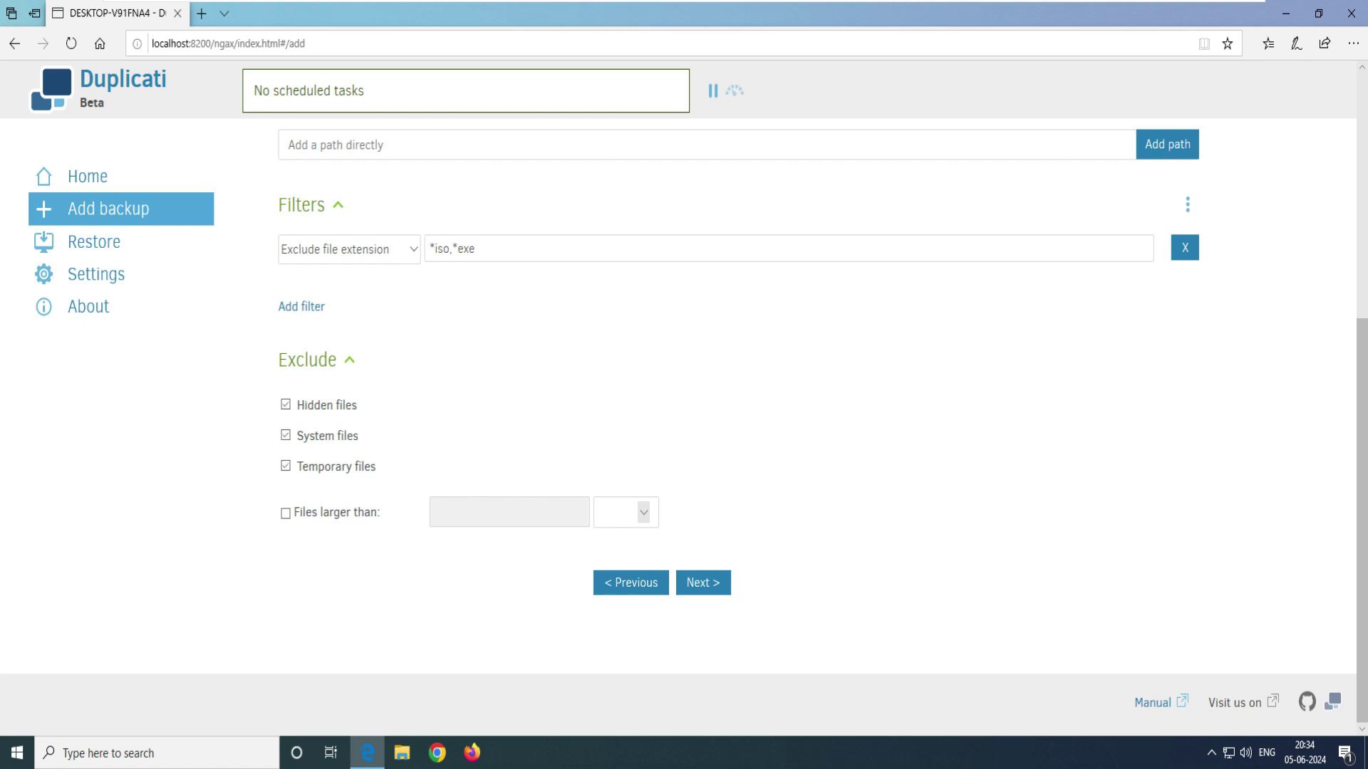
{"action": "left_click", "coordinate": [285, 513]}
{"action": "left_click", "coordinate": [509, 512]}
{"action": "double_click", "coordinate": [450, 513]}
{"action": "left_click", "coordinate": [460, 512]}
{"action": "key", "text": "ctrl+a"}
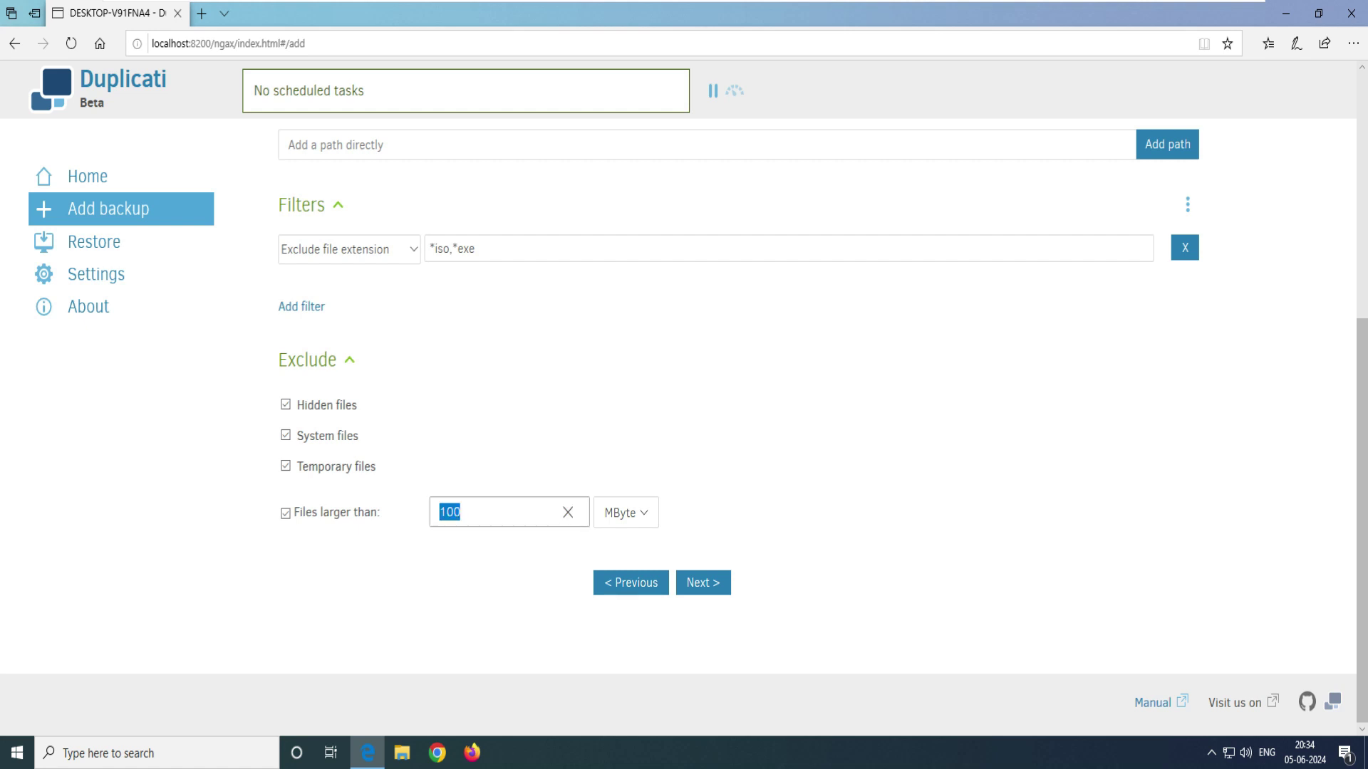
{"action": "type", "text": "200"}
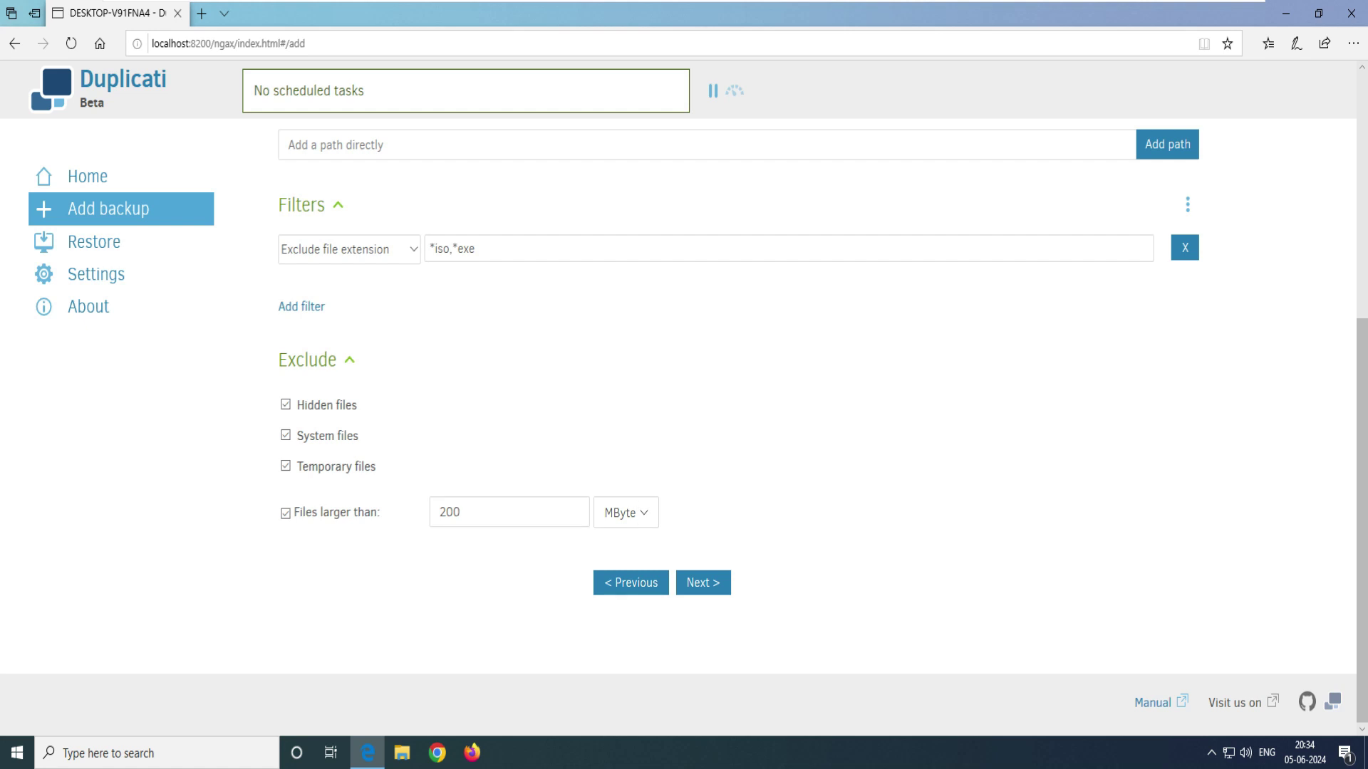
{"action": "left_click", "coordinate": [285, 513]}
- Proceed to the schedule settings and review the automatic backup option and the next run time
{"action": "left_click", "coordinate": [704, 583]}
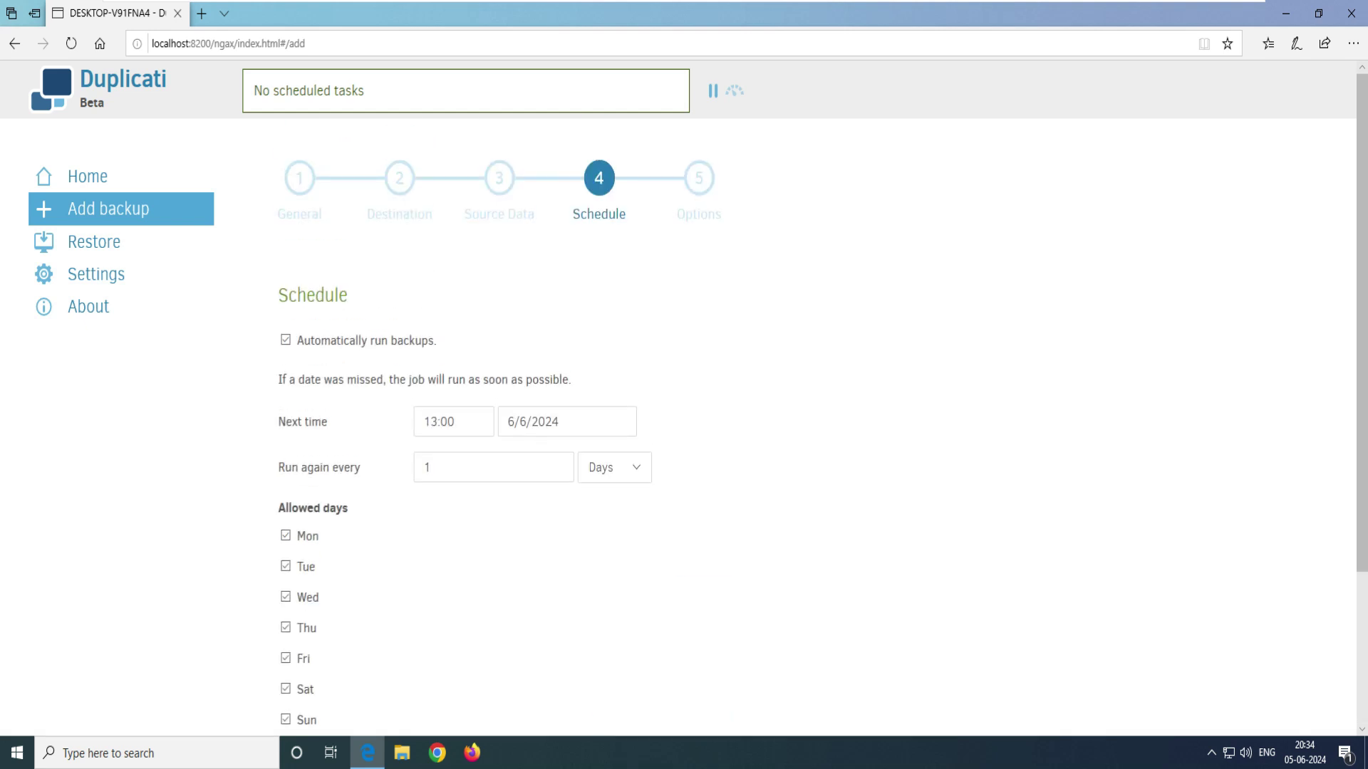
{"action": "left_click_drag", "start_coordinate": [437, 340], "coordinate": [321, 340]}
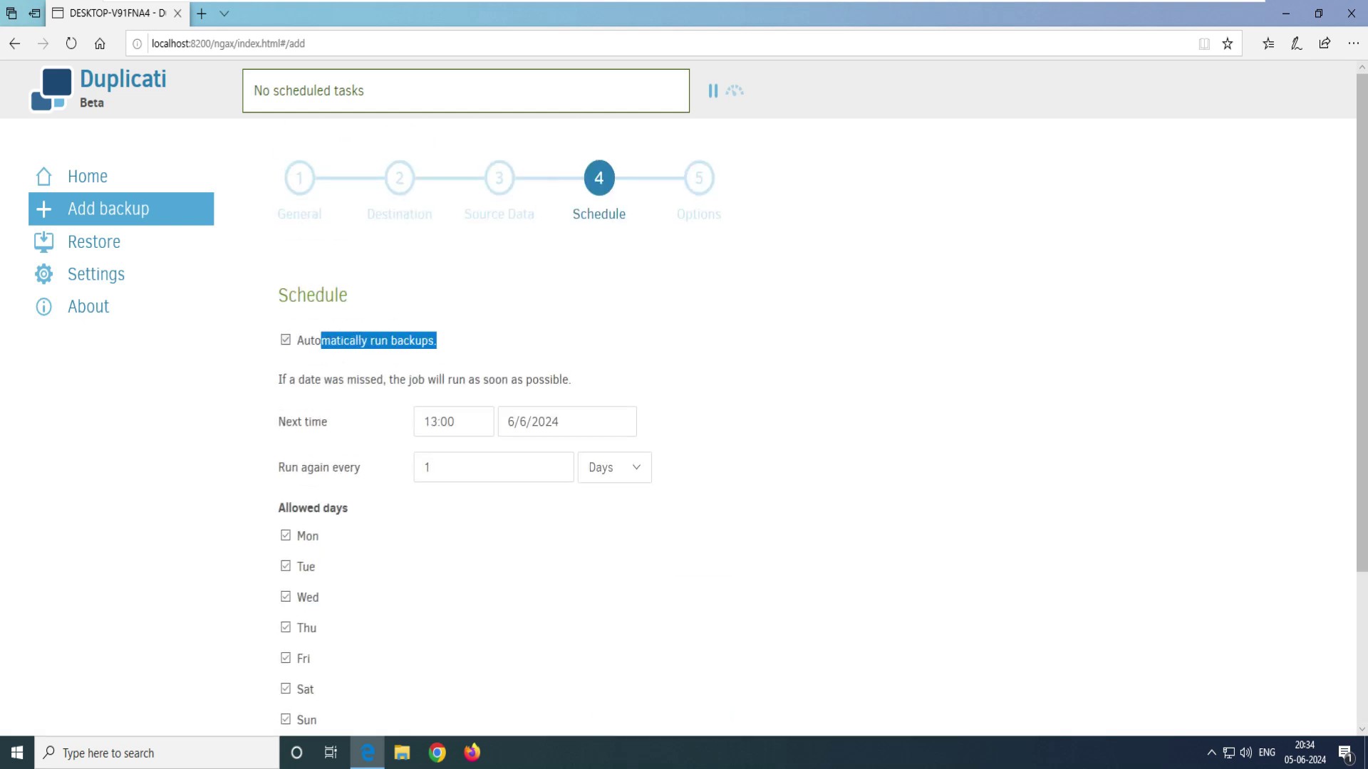
{"action": "left_click", "coordinate": [321, 341]}
{"action": "left_click", "coordinate": [321, 341]}
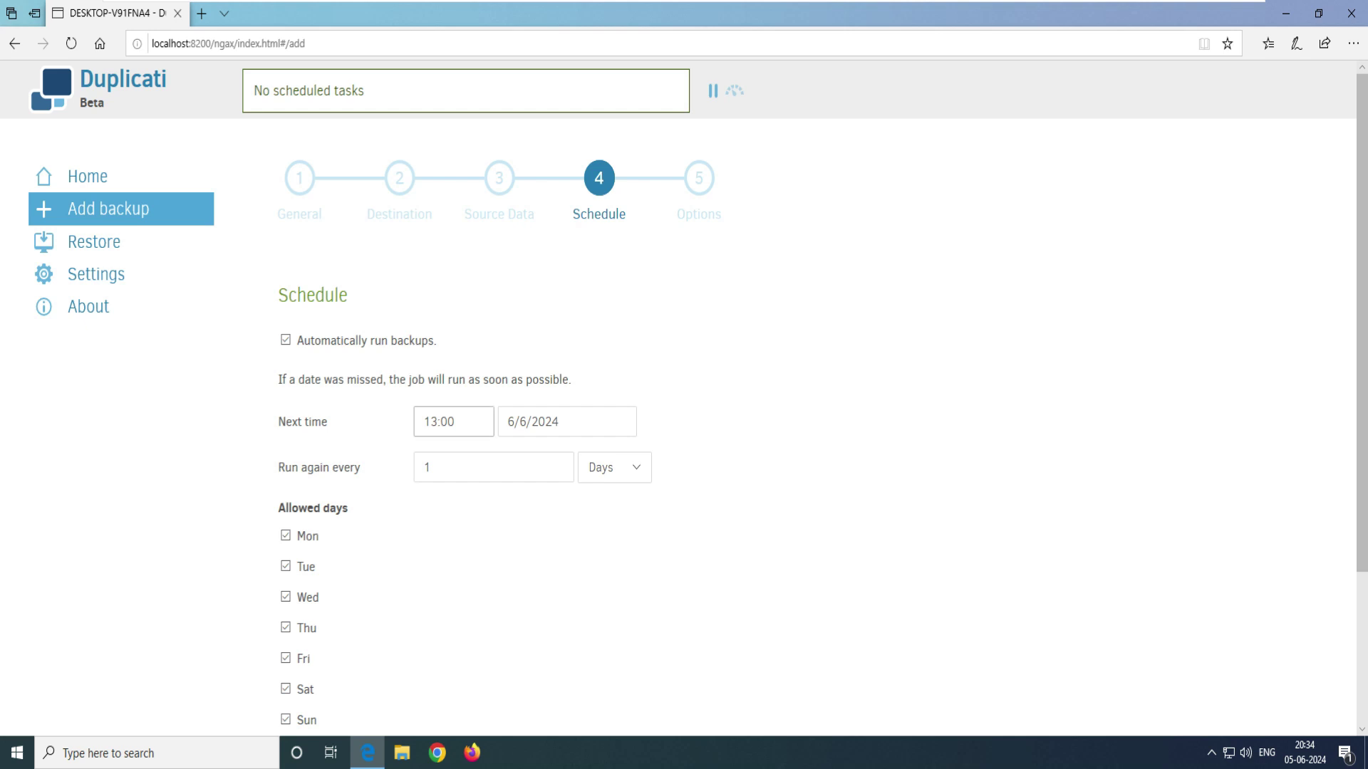
{"action": "left_click", "coordinate": [453, 422]}
{"action": "key", "text": "Escape"}
- Try the custom unit for the backup's repeat interval and restore the interval to 1 Days
{"action": "left_click", "coordinate": [431, 467]}
{"action": "left_click", "coordinate": [636, 467]}
{"action": "left_click", "coordinate": [611, 480]}
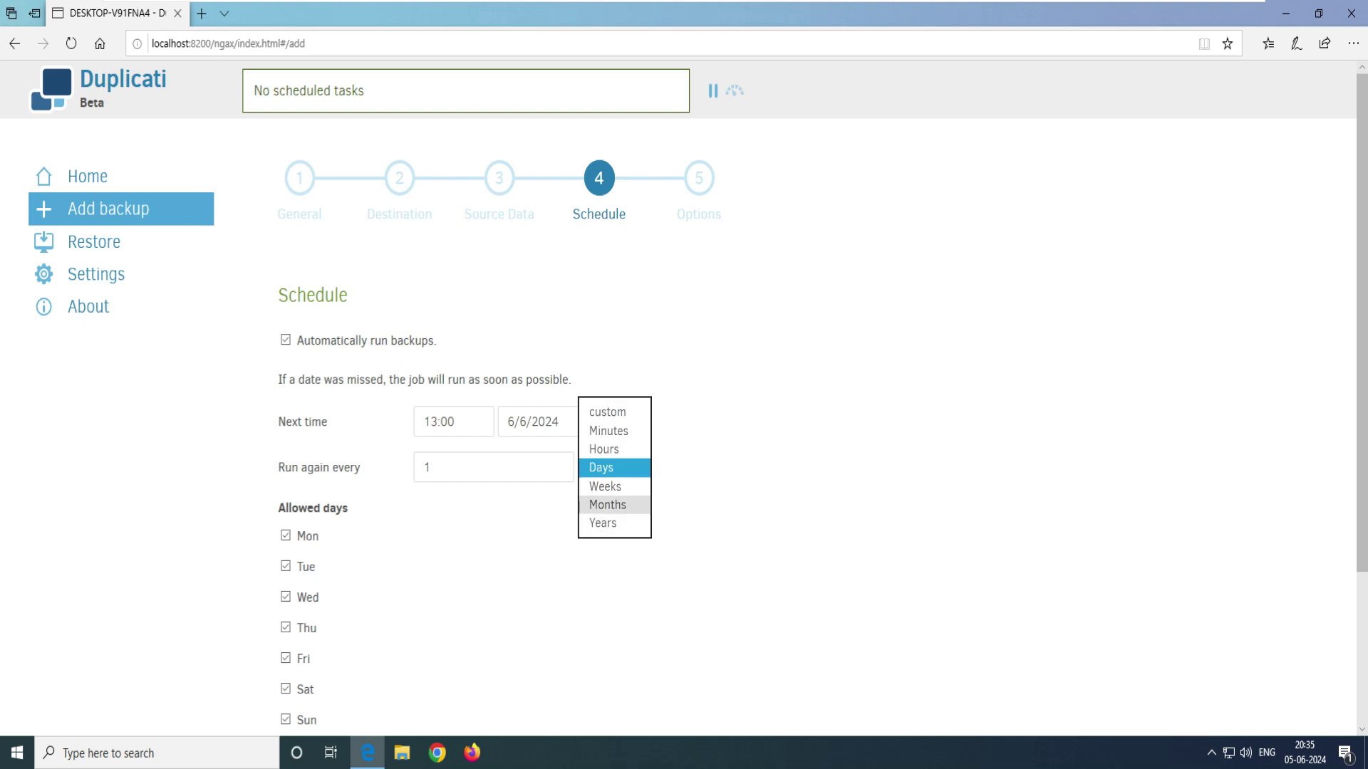
{"action": "left_click", "coordinate": [607, 412]}
{"action": "left_click", "coordinate": [450, 467]}
{"action": "key", "text": "Down"}
{"action": "key", "text": "Down"}
{"action": "key", "text": "Down"}
{"action": "key", "text": "Return"}
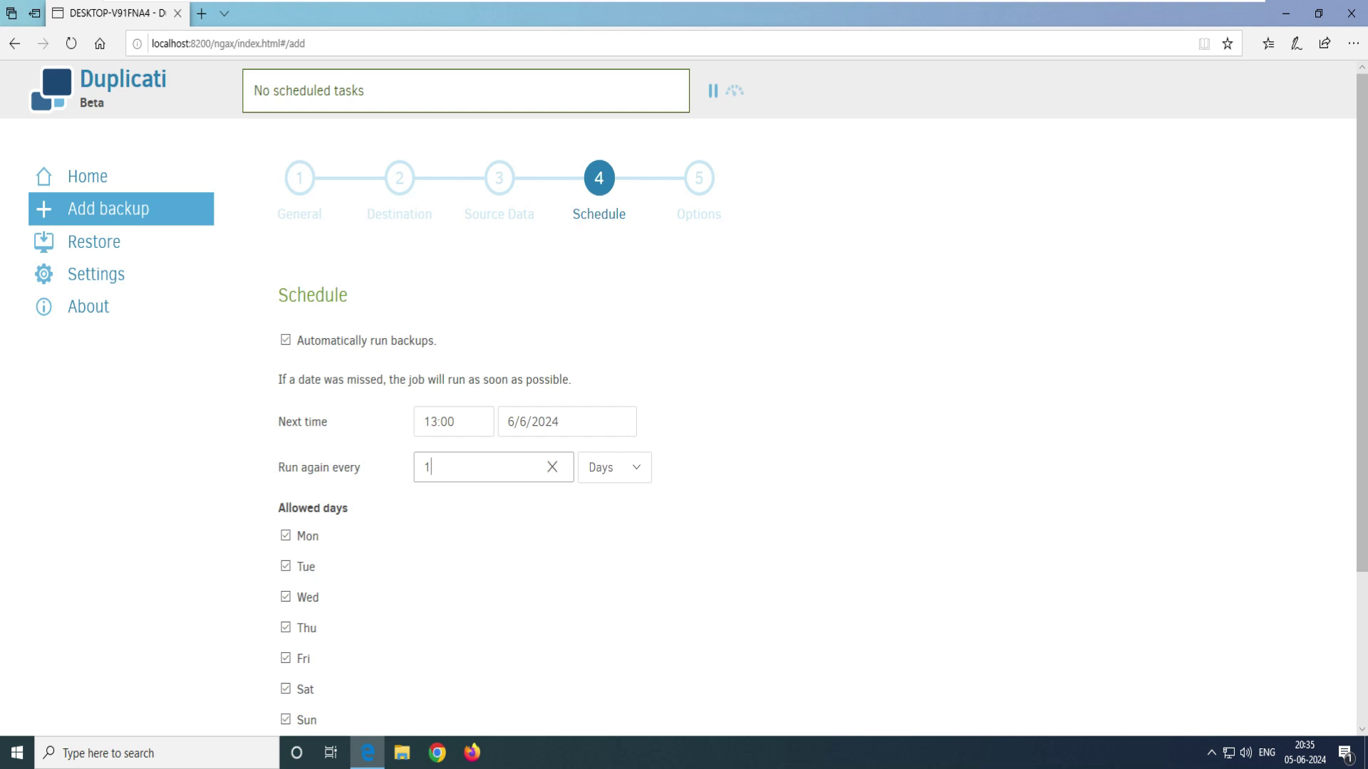
- Accept the daily schedule, proceed to the backup options, and review the remote volume size setting
{"action": "scroll", "coordinate": [678, 427], "scroll_direction": "down", "scroll_amount": 1}
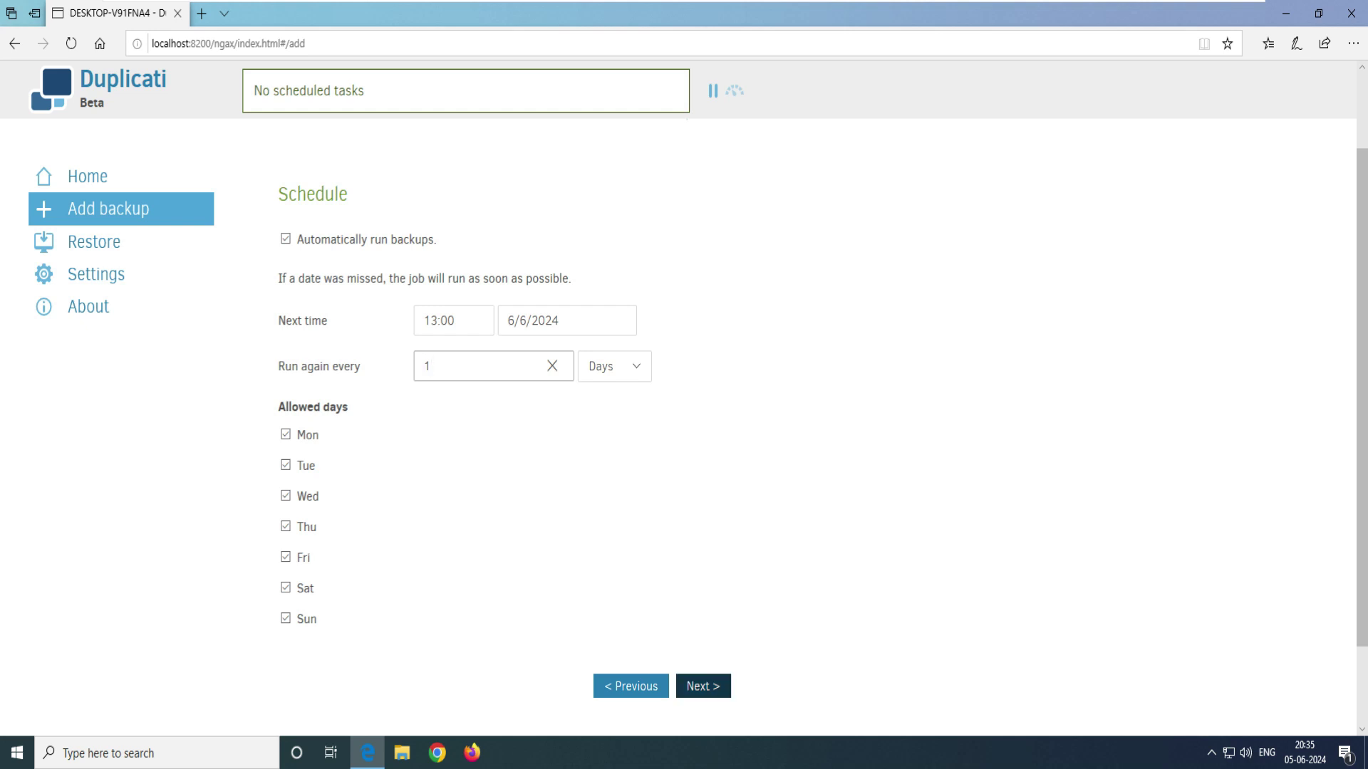
{"action": "left_click", "coordinate": [702, 686]}
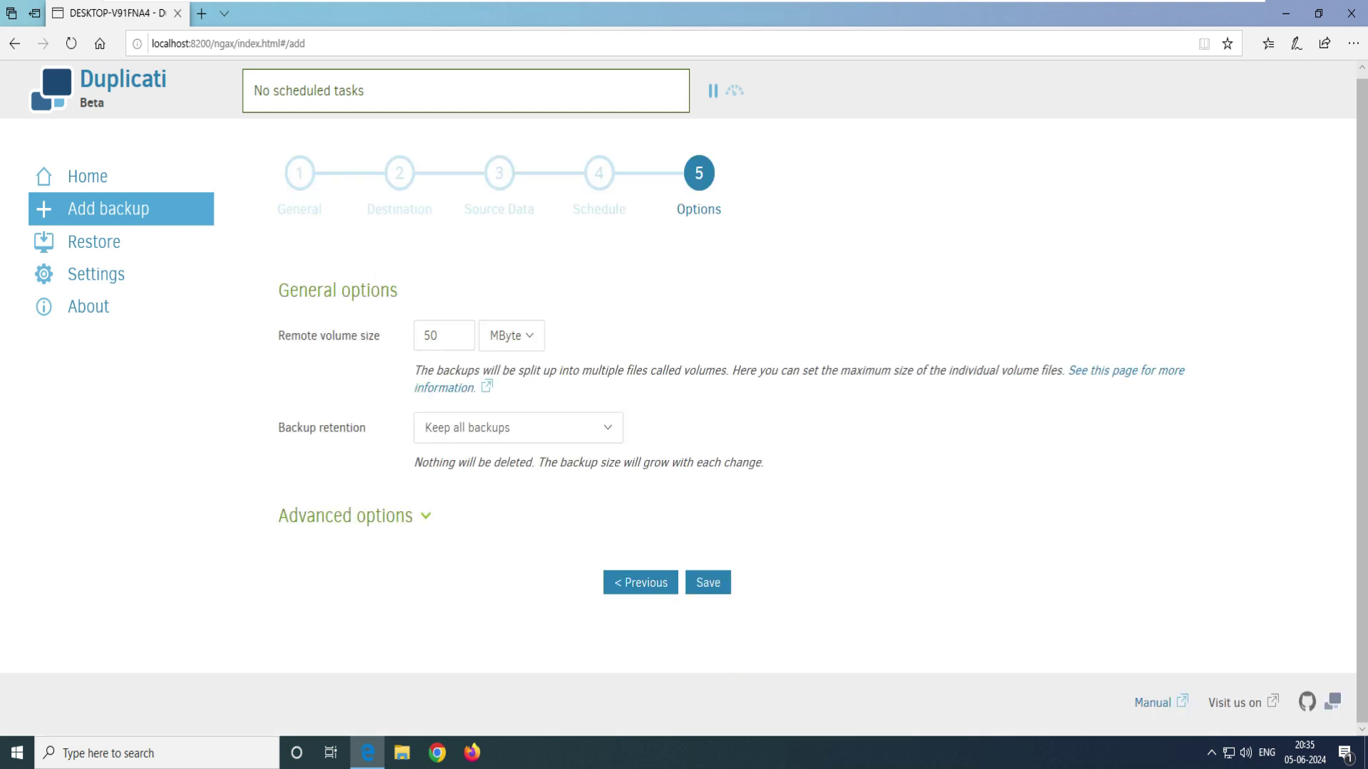
{"action": "left_click_drag", "start_coordinate": [381, 335], "coordinate": [278, 336]}
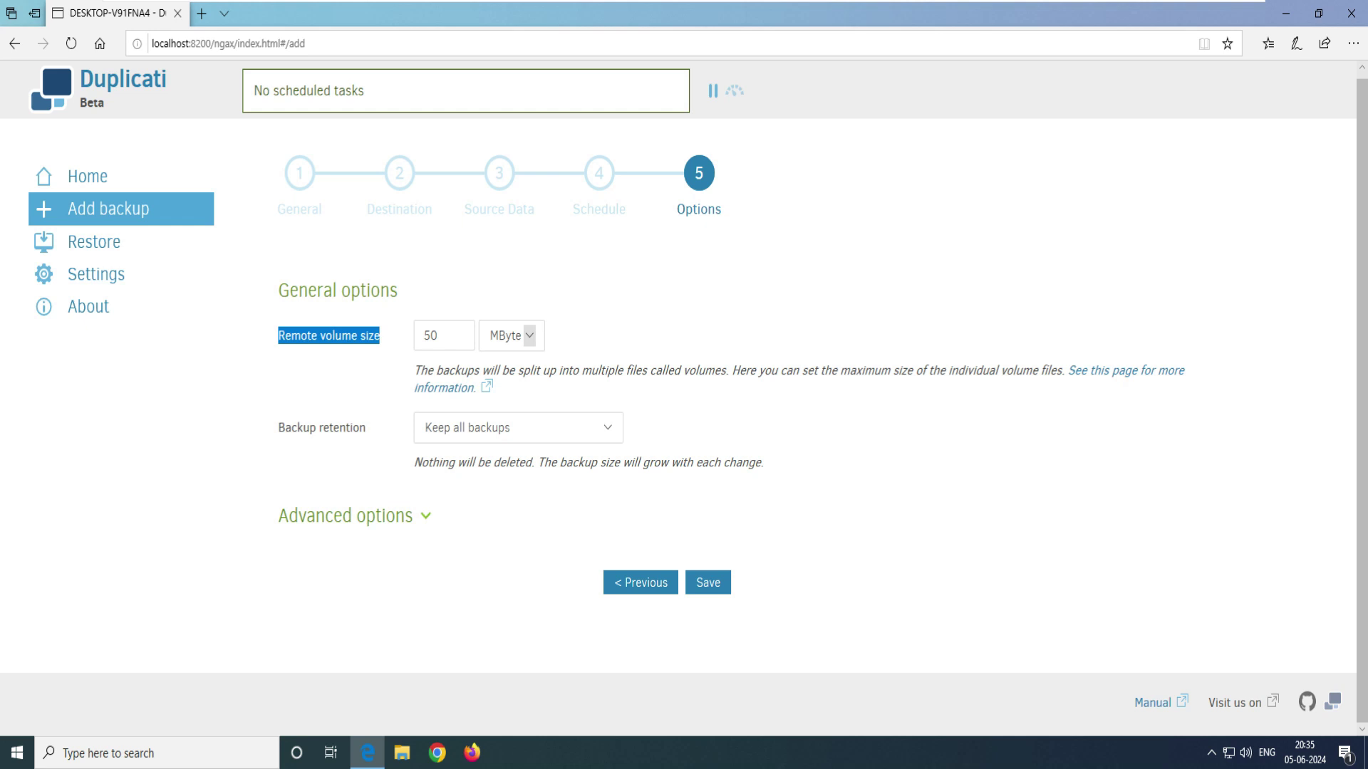
{"action": "left_click_drag", "start_coordinate": [542, 371], "coordinate": [831, 370]}
{"action": "left_click", "coordinate": [832, 370]}
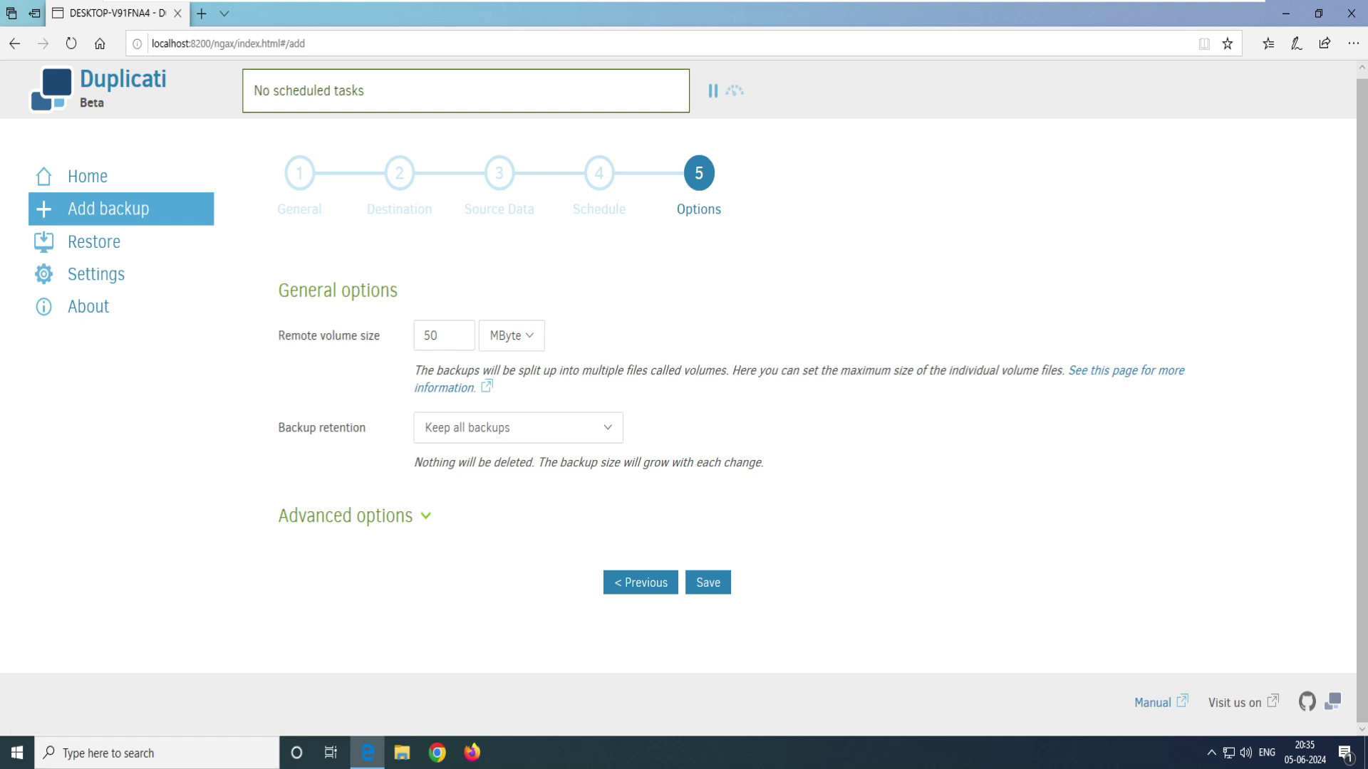
{"action": "left_click_drag", "start_coordinate": [277, 336], "coordinate": [370, 336]}
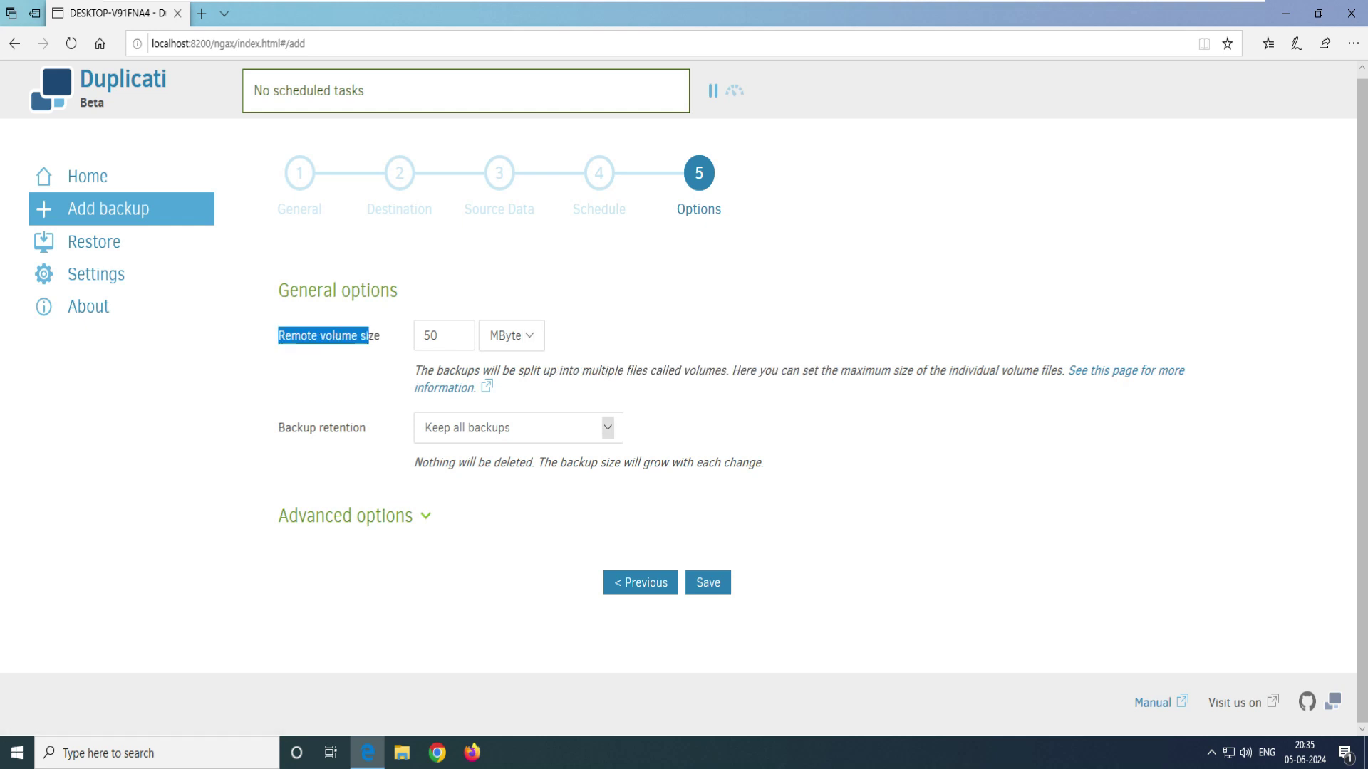
- Set the backup retention to Smart backup retention and read through its description
{"action": "left_click", "coordinate": [608, 427]}
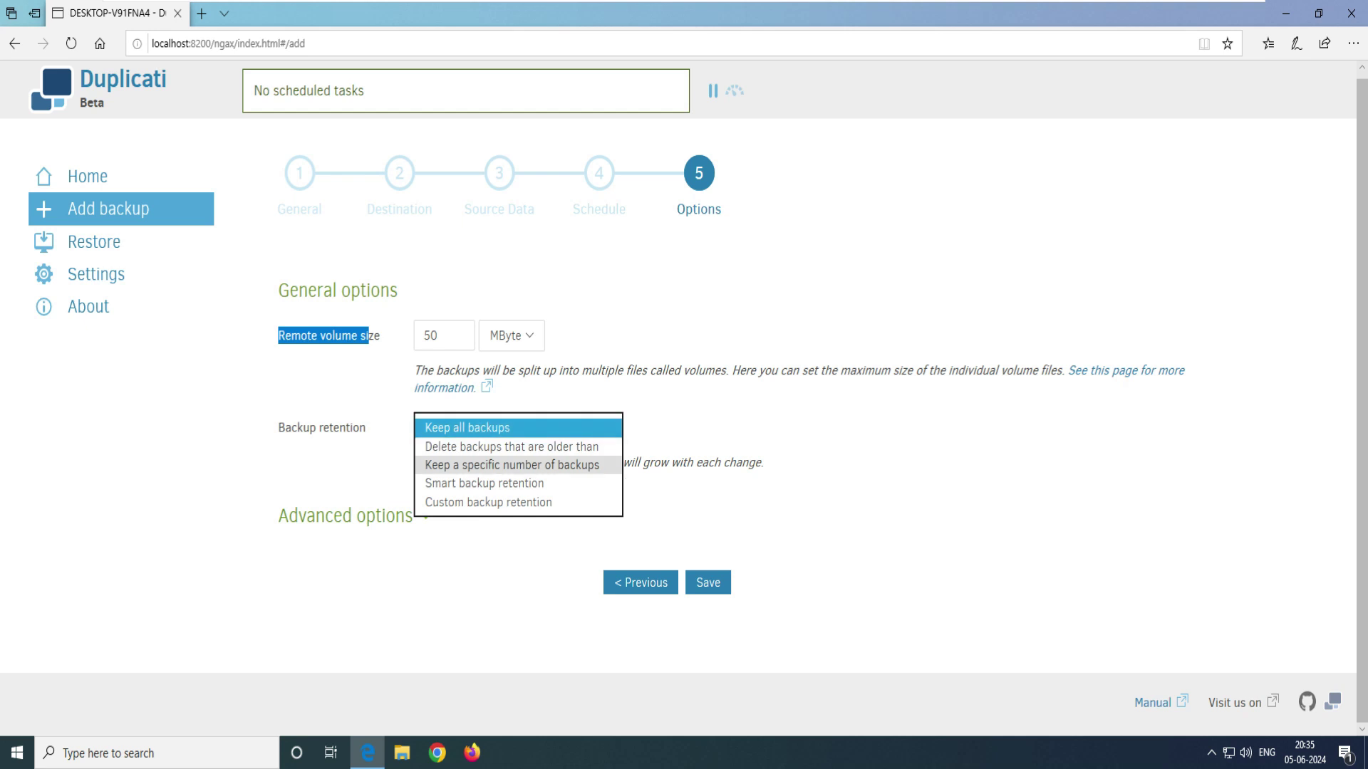
{"action": "left_click", "coordinate": [484, 483]}
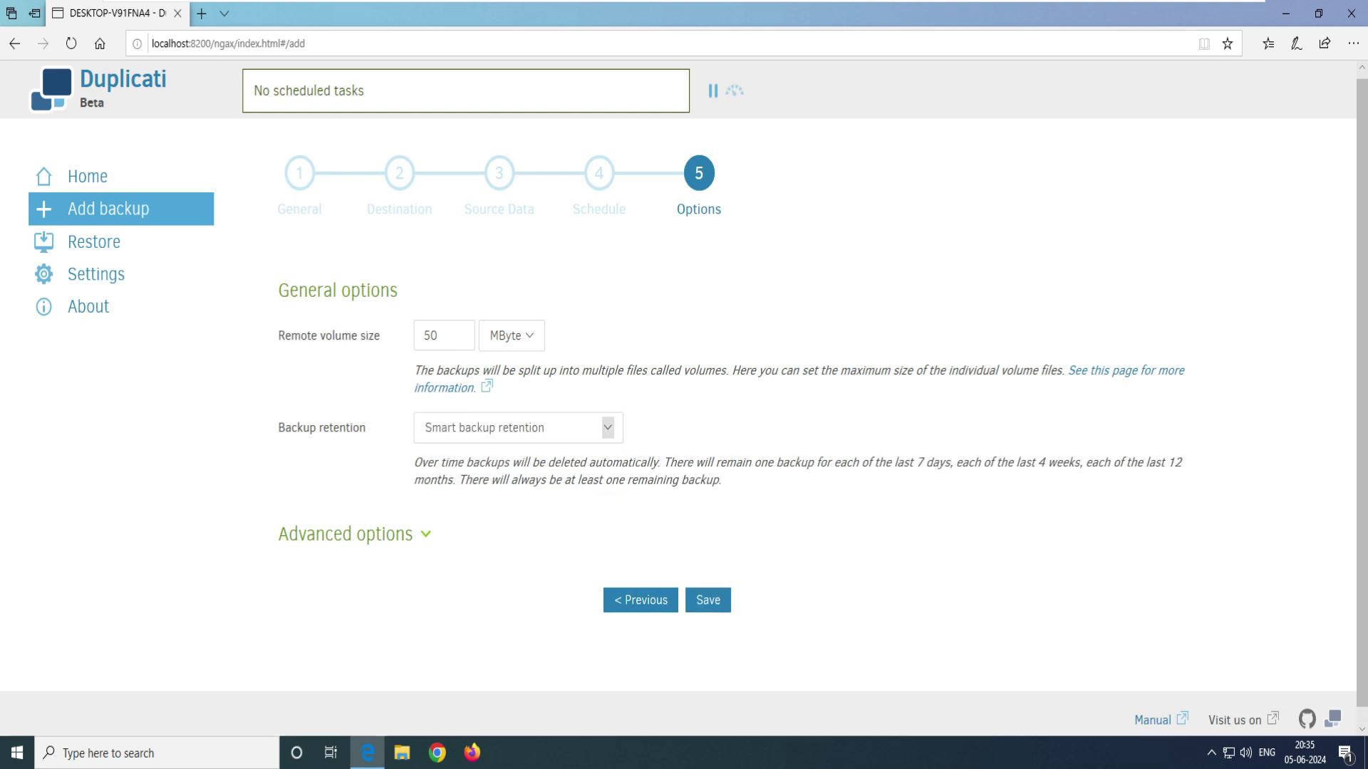
{"action": "left_click", "coordinate": [607, 427]}
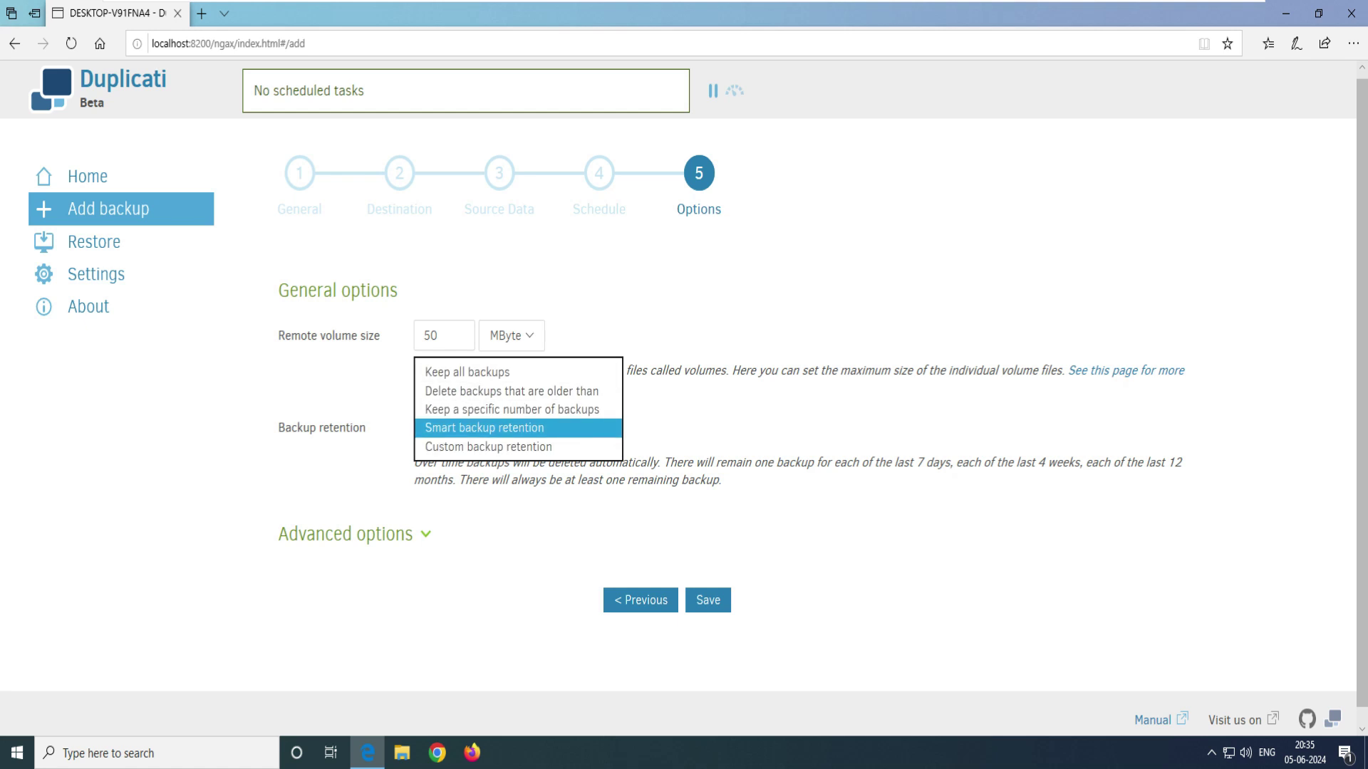
{"action": "left_click", "coordinate": [484, 428]}
{"action": "left_click_drag", "start_coordinate": [426, 463], "coordinate": [525, 462]}
{"action": "left_click", "coordinate": [525, 462]}
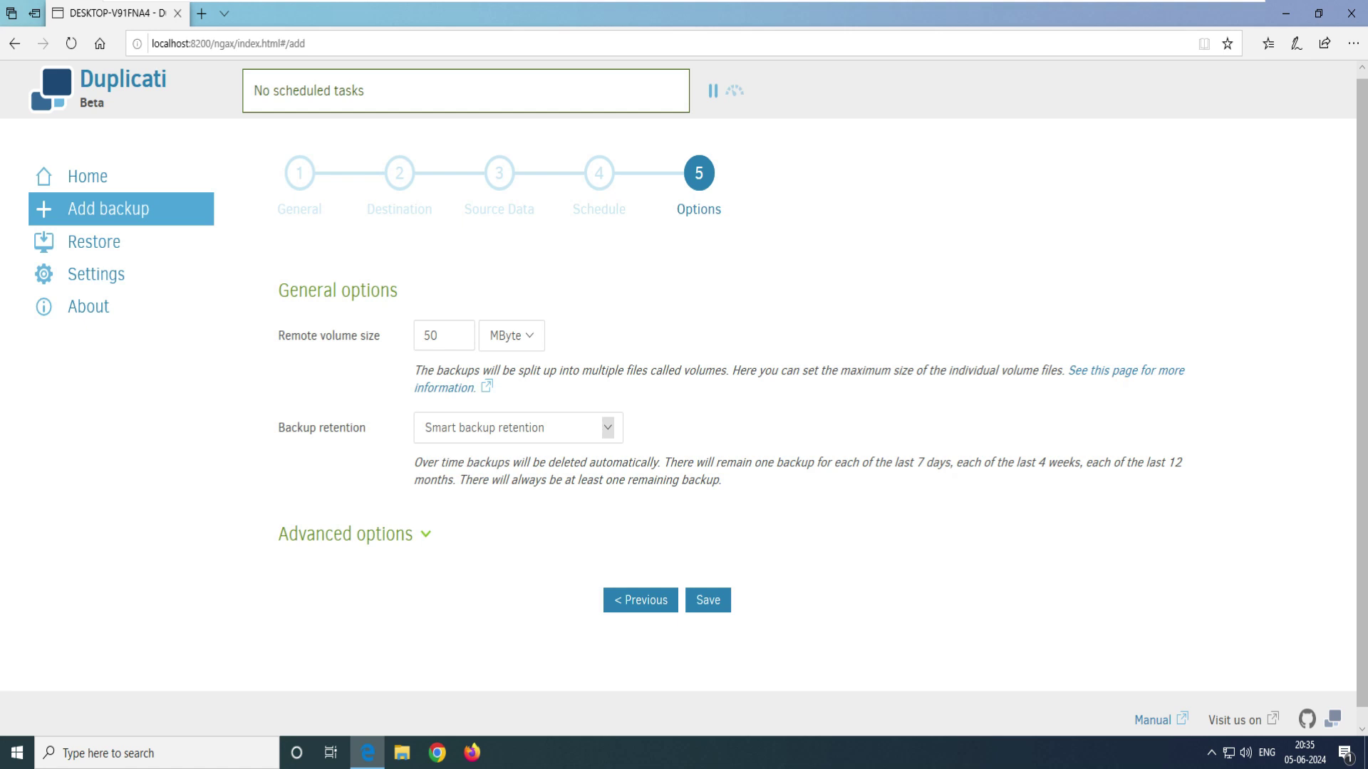
{"action": "left_click_drag", "start_coordinate": [663, 463], "coordinate": [1062, 463]}
{"action": "left_click", "coordinate": [1062, 462]}
{"action": "left_click_drag", "start_coordinate": [722, 479], "coordinate": [414, 462]}
{"action": "left_click", "coordinate": [413, 462]}
- Expand the advanced options and look through the list of available options without adding any
{"action": "left_click", "coordinate": [354, 534]}
{"action": "scroll", "coordinate": [354, 533], "scroll_direction": "down", "scroll_amount": 1}
{"action": "left_click", "coordinate": [689, 519]}
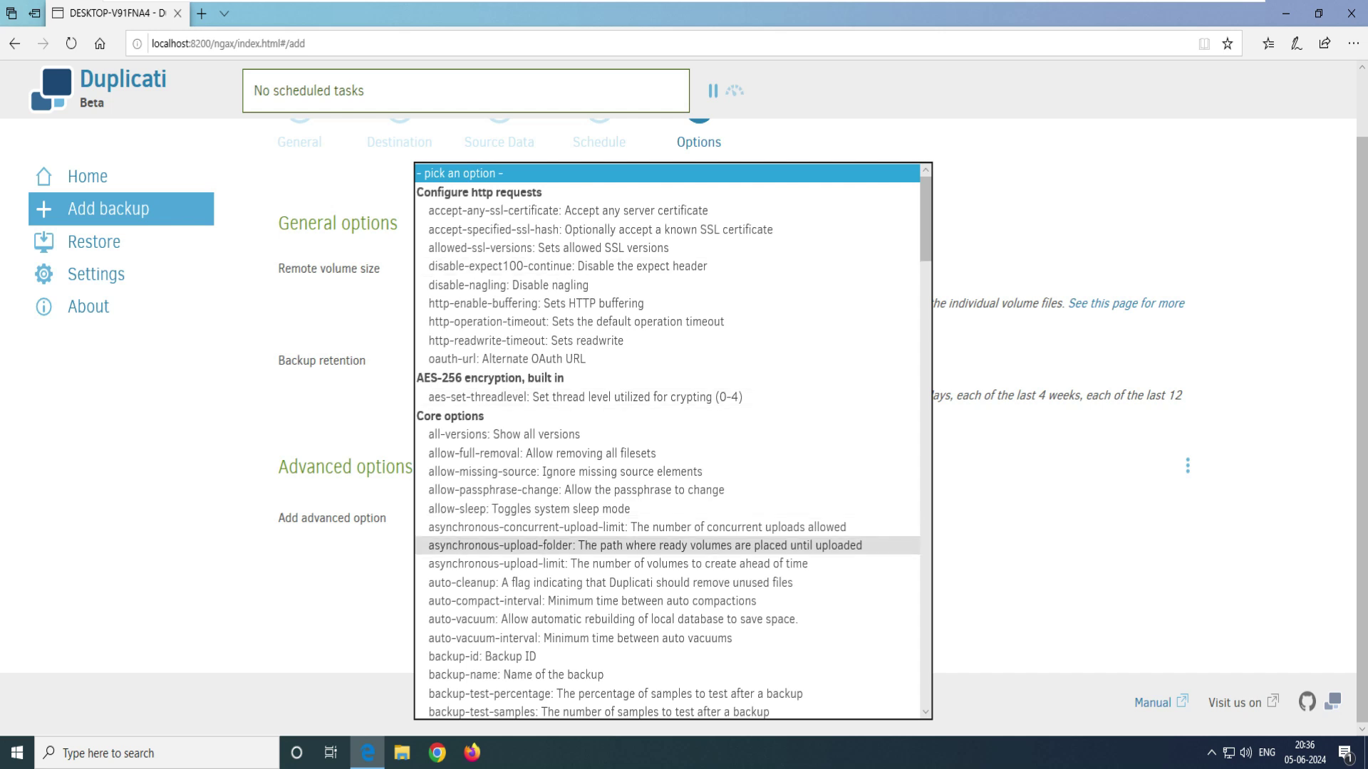
{"action": "scroll", "coordinate": [642, 545], "scroll_direction": "down", "scroll_amount": 15}
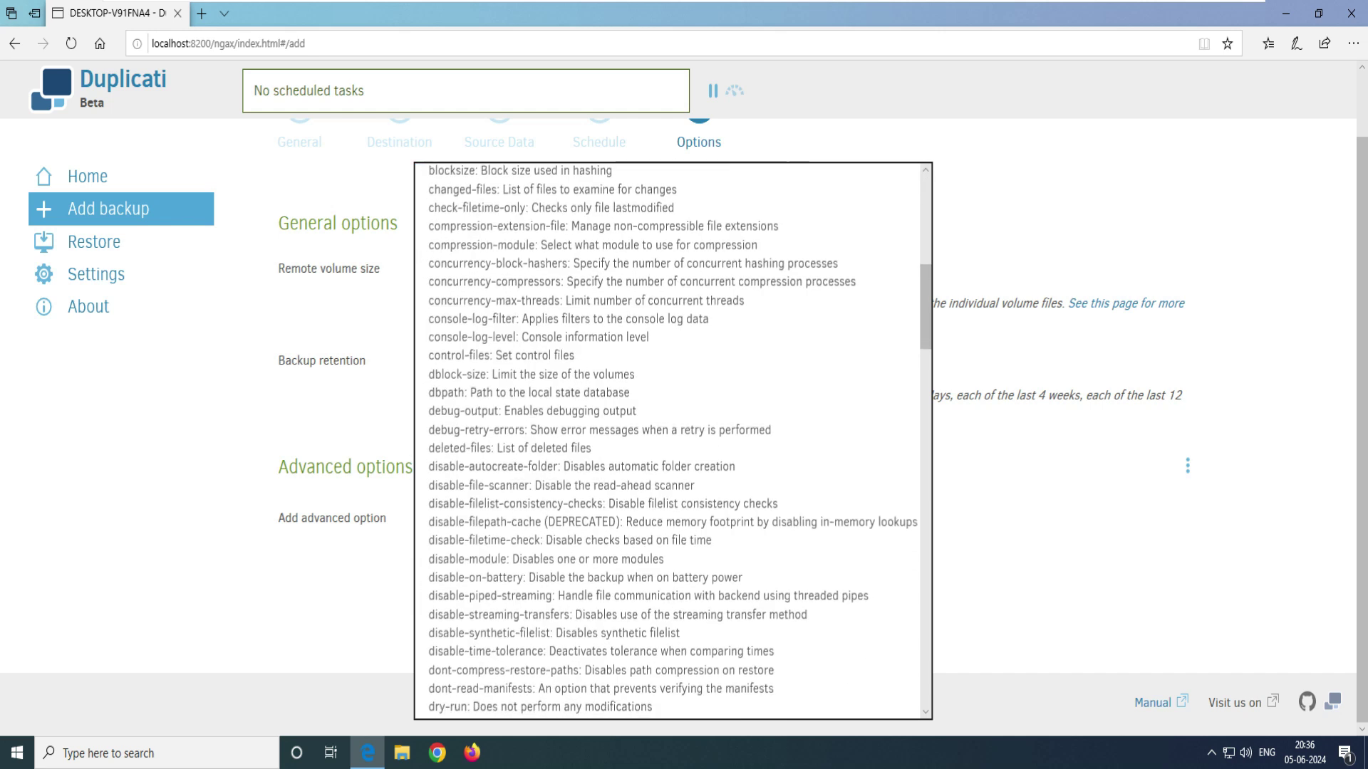
{"action": "scroll", "coordinate": [673, 440], "scroll_direction": "down", "scroll_amount": 20}
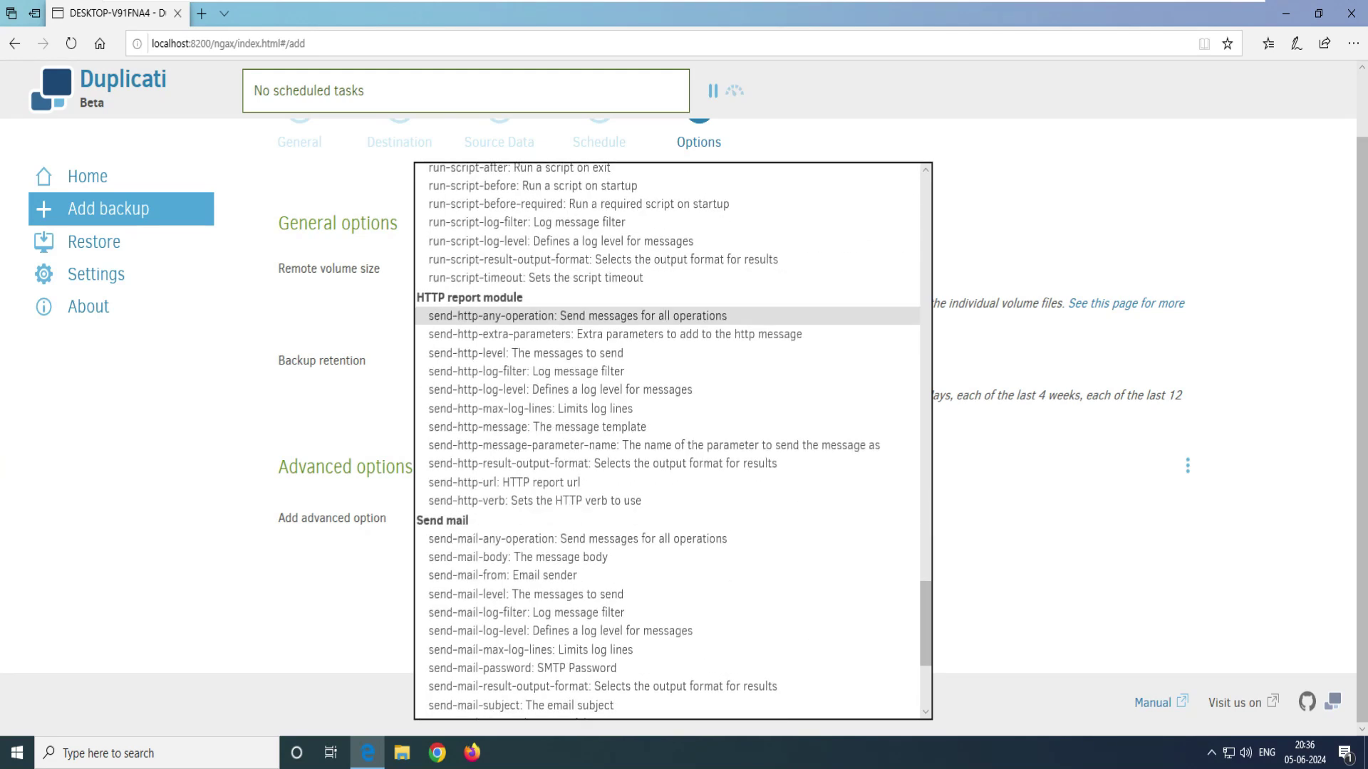
{"action": "scroll", "coordinate": [641, 539], "scroll_direction": "down", "scroll_amount": 4}
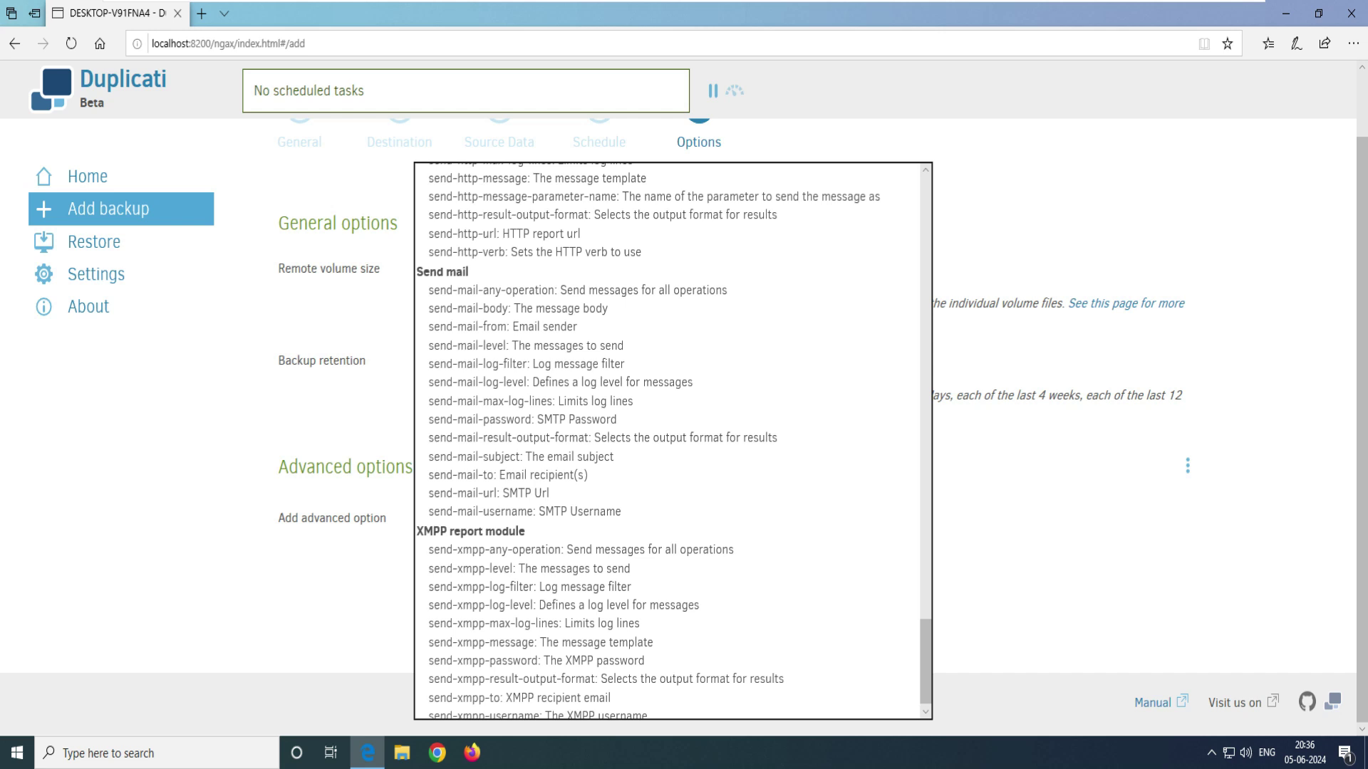
{"action": "scroll", "coordinate": [674, 440], "scroll_direction": "up", "scroll_amount": 20}
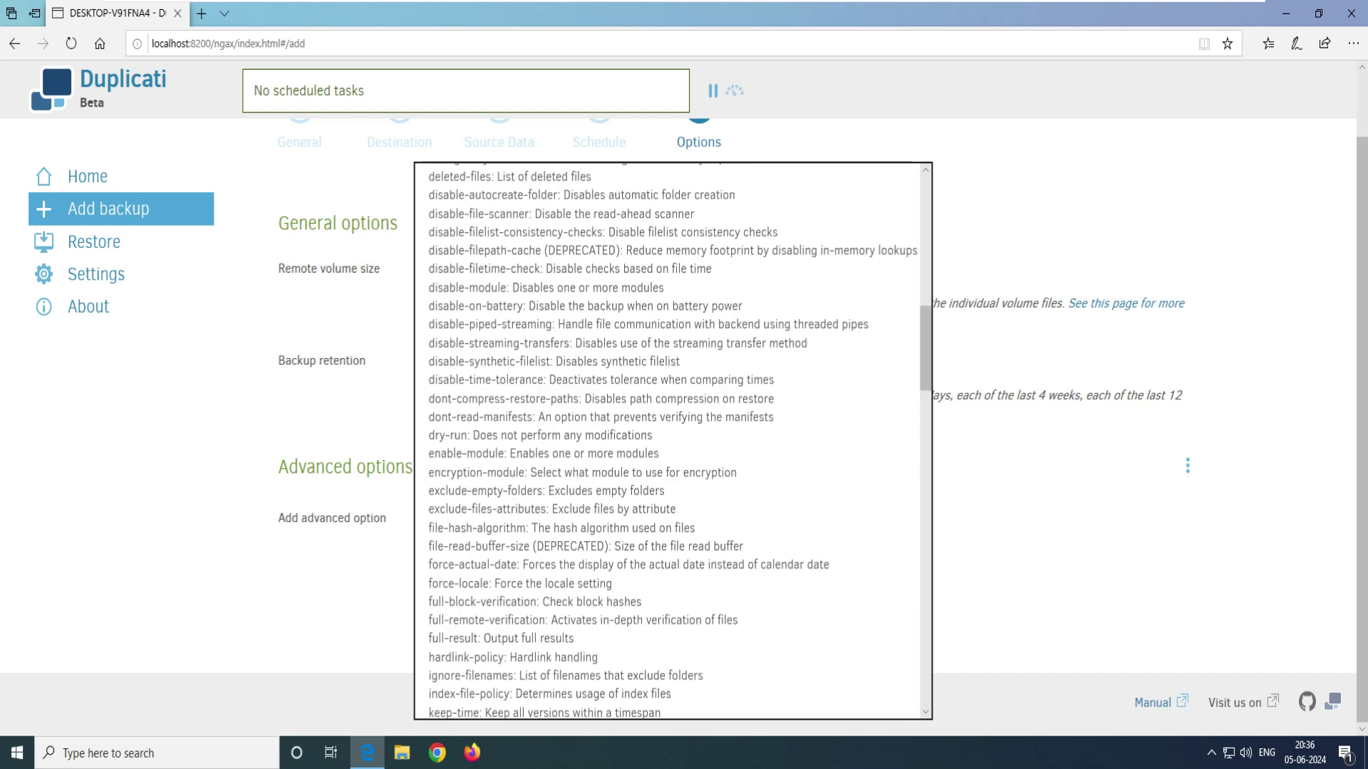
{"action": "scroll", "coordinate": [673, 527], "scroll_direction": "up", "scroll_amount": 15}
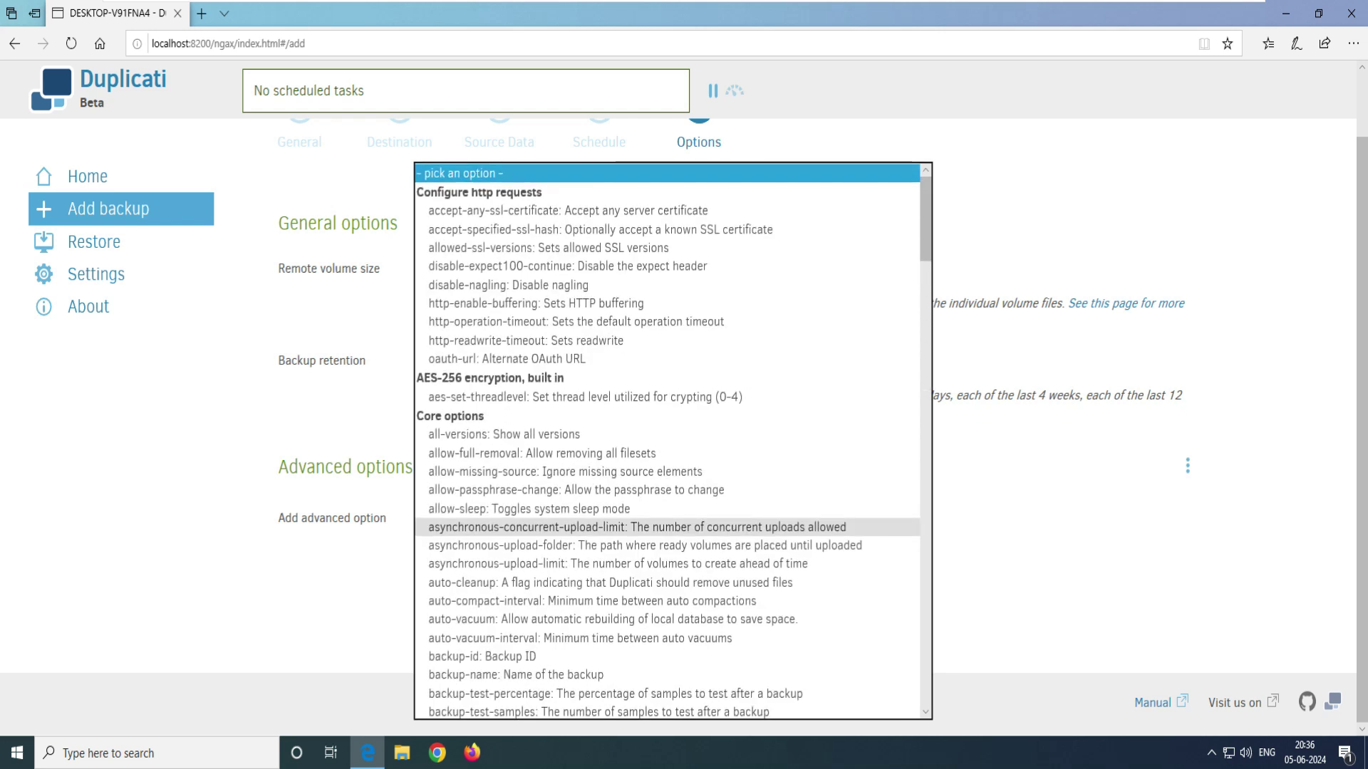
{"action": "key", "text": "Escape"}
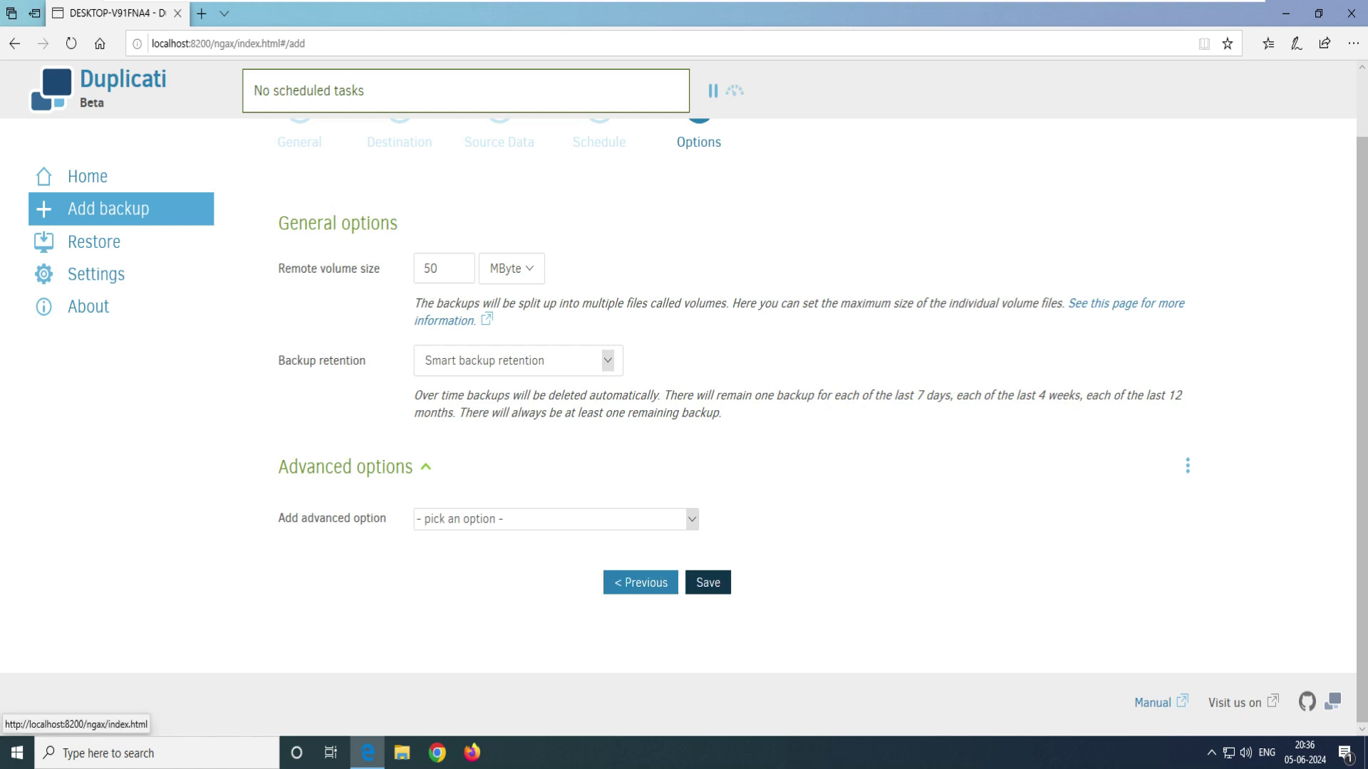
- Save the backup configuration and confirm that the autogenerated passphrase has been stored safely
{"action": "left_click", "coordinate": [707, 582]}
{"action": "left_click_drag", "start_coordinate": [474, 375], "coordinate": [841, 394]}
{"action": "left_click", "coordinate": [842, 394]}
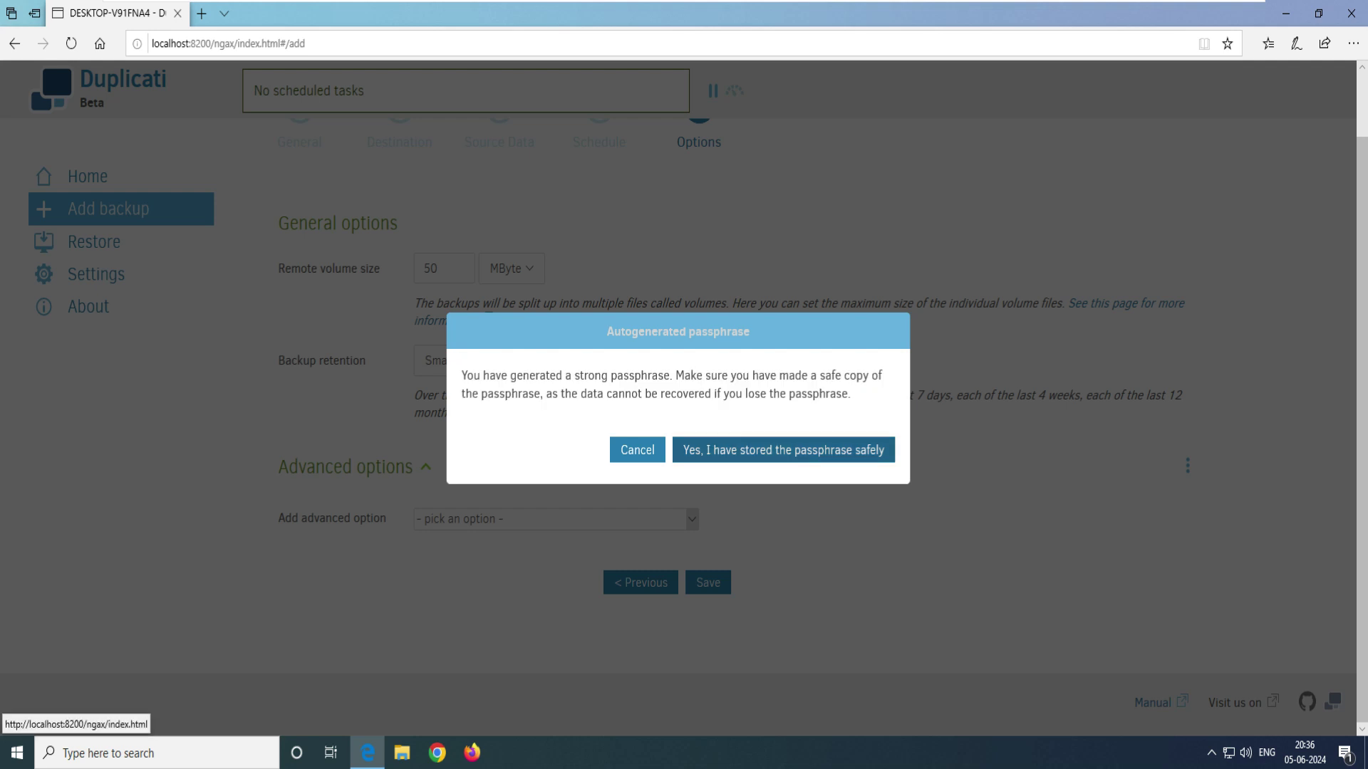
{"action": "left_click", "coordinate": [783, 449]}
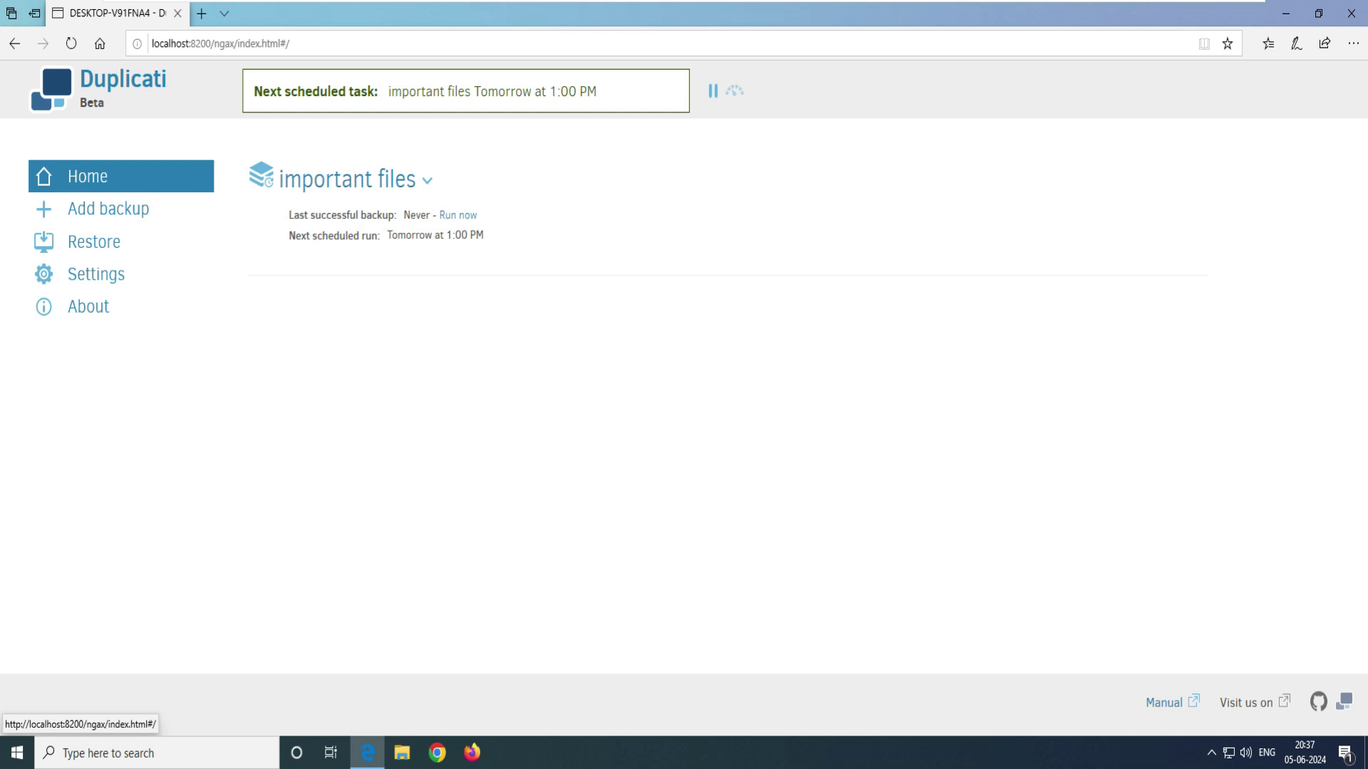
- Check the important files job's next scheduled run on the home page and run the backup immediately
{"action": "left_click", "coordinate": [109, 209]}
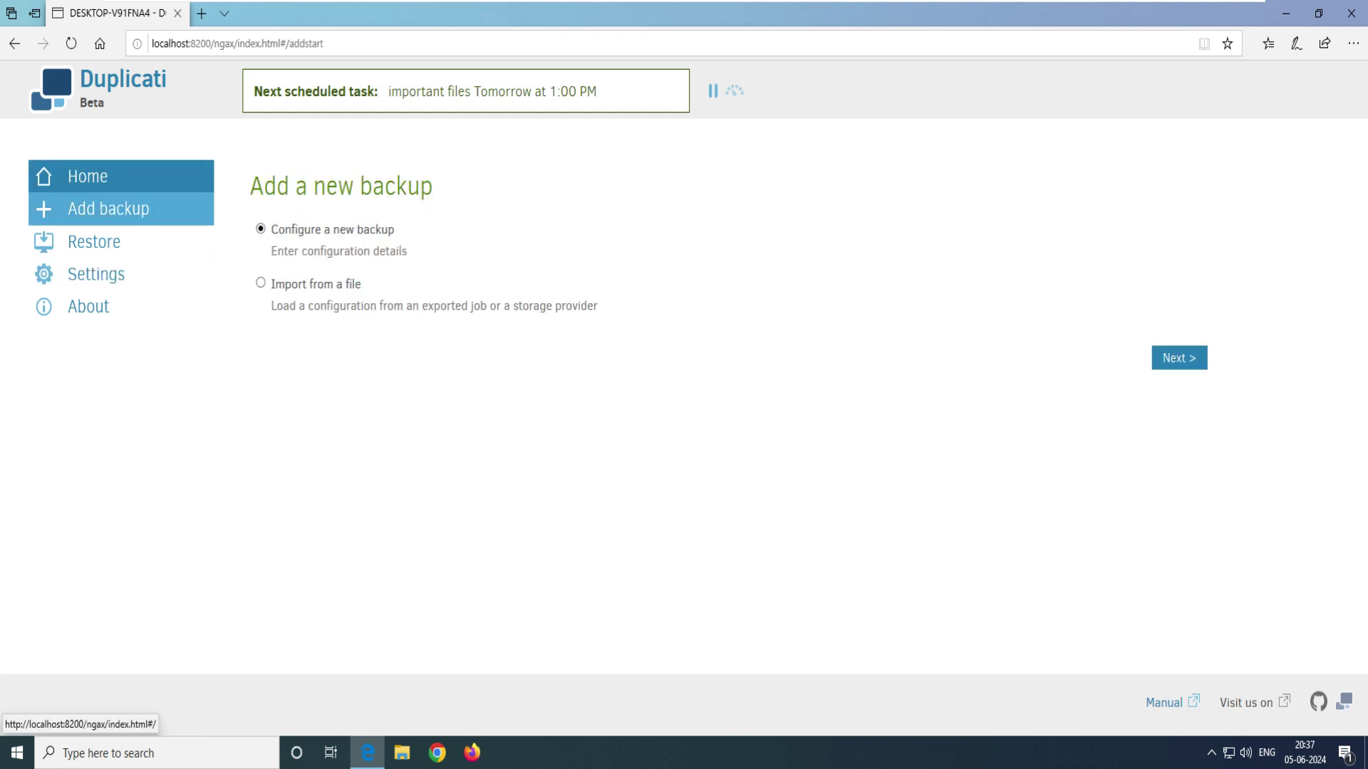
{"action": "left_click", "coordinate": [88, 176]}
{"action": "mouse_move", "coordinate": [484, 235]}
{"action": "left_mouse_down"}
{"action": "mouse_move", "coordinate": [389, 235]}
{"action": "mouse_move", "coordinate": [485, 236]}
{"action": "left_mouse_up"}
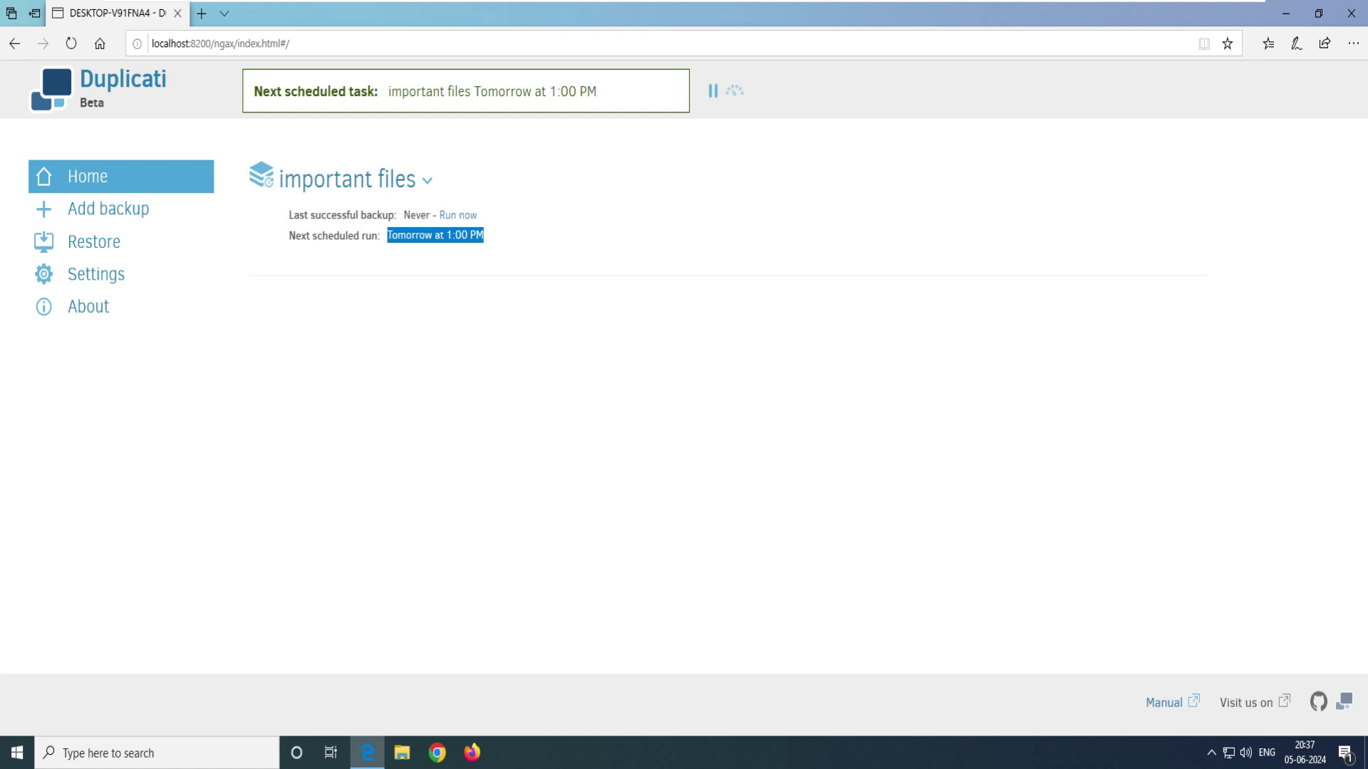
{"action": "left_click", "coordinate": [388, 235]}
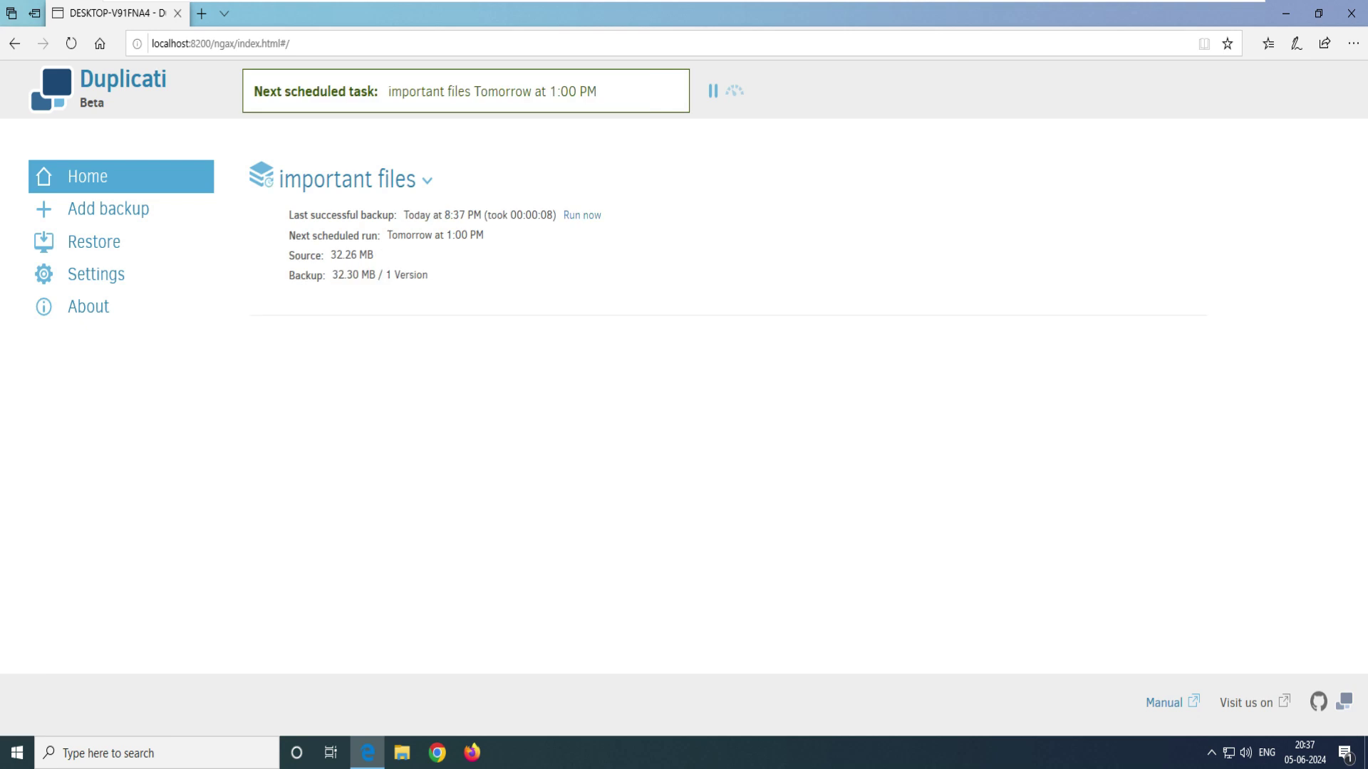
- Review the important files job's last successful backup, next scheduled run, source size and backup size
{"action": "left_click_drag", "start_coordinate": [288, 215], "coordinate": [481, 215]}
{"action": "left_click", "coordinate": [481, 215]}
{"action": "left_click_drag", "start_coordinate": [391, 235], "coordinate": [461, 235]}
{"action": "left_click_drag", "start_coordinate": [288, 255], "coordinate": [373, 255]}
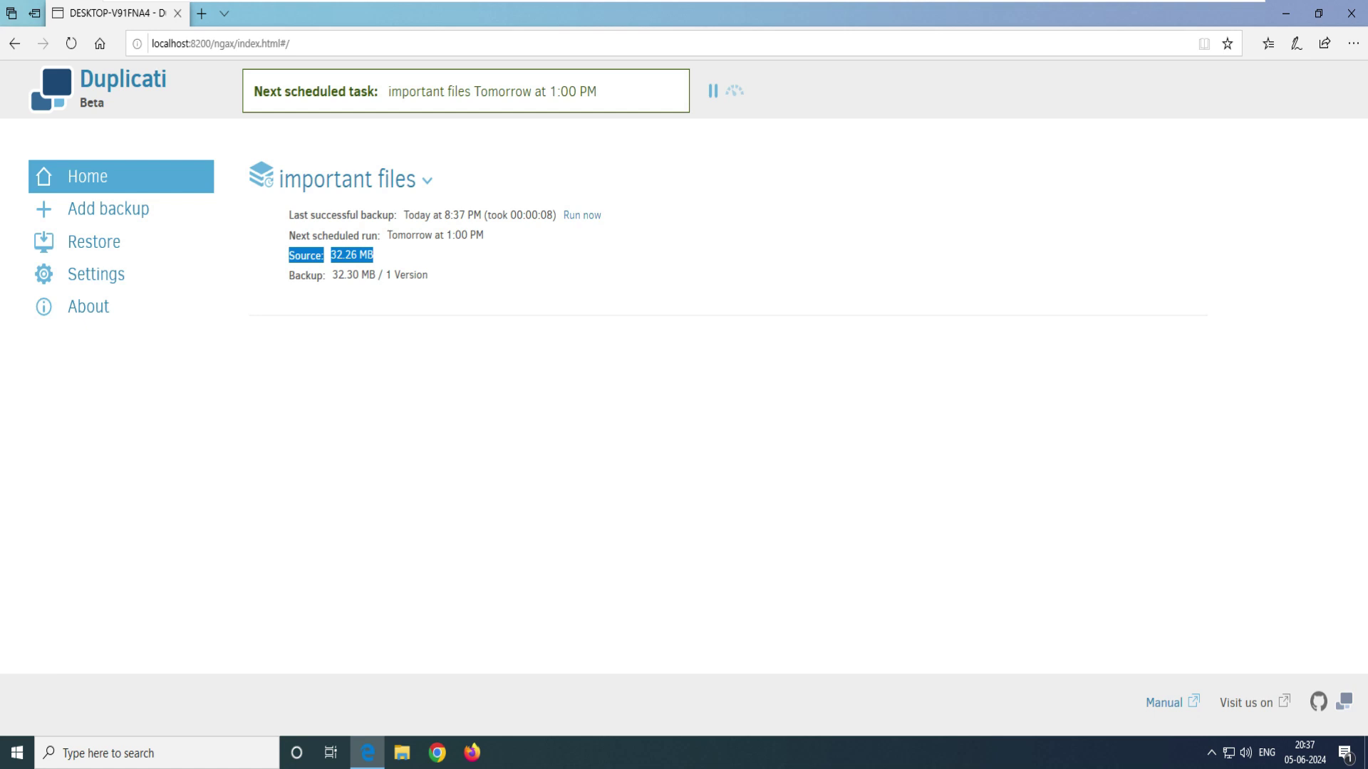
{"action": "left_click_drag", "start_coordinate": [288, 275], "coordinate": [422, 275]}
- Open drive F: in File Explorer and widen the Name column to show the full backup file names
{"action": "key", "text": "super+e"}
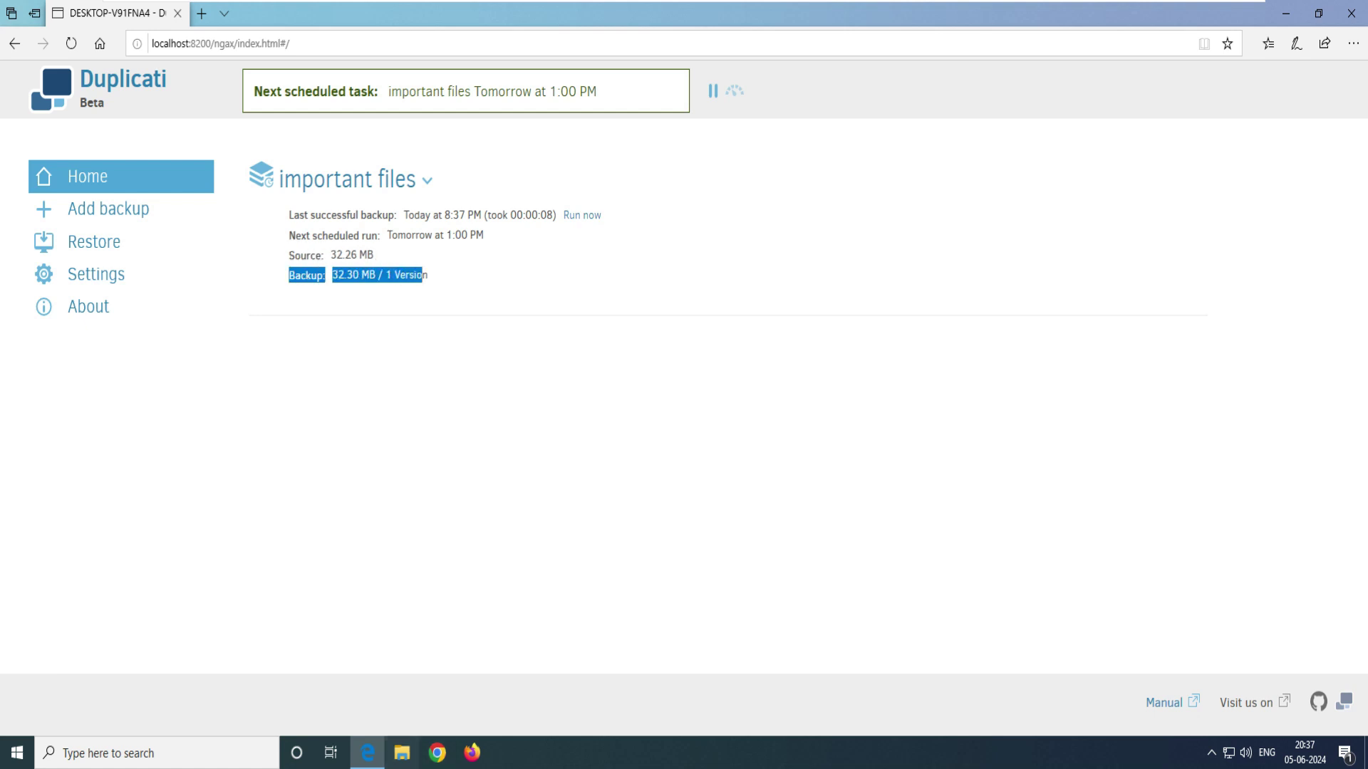
{"action": "scroll", "coordinate": [169, 356], "scroll_direction": "down", "scroll_amount": 1}
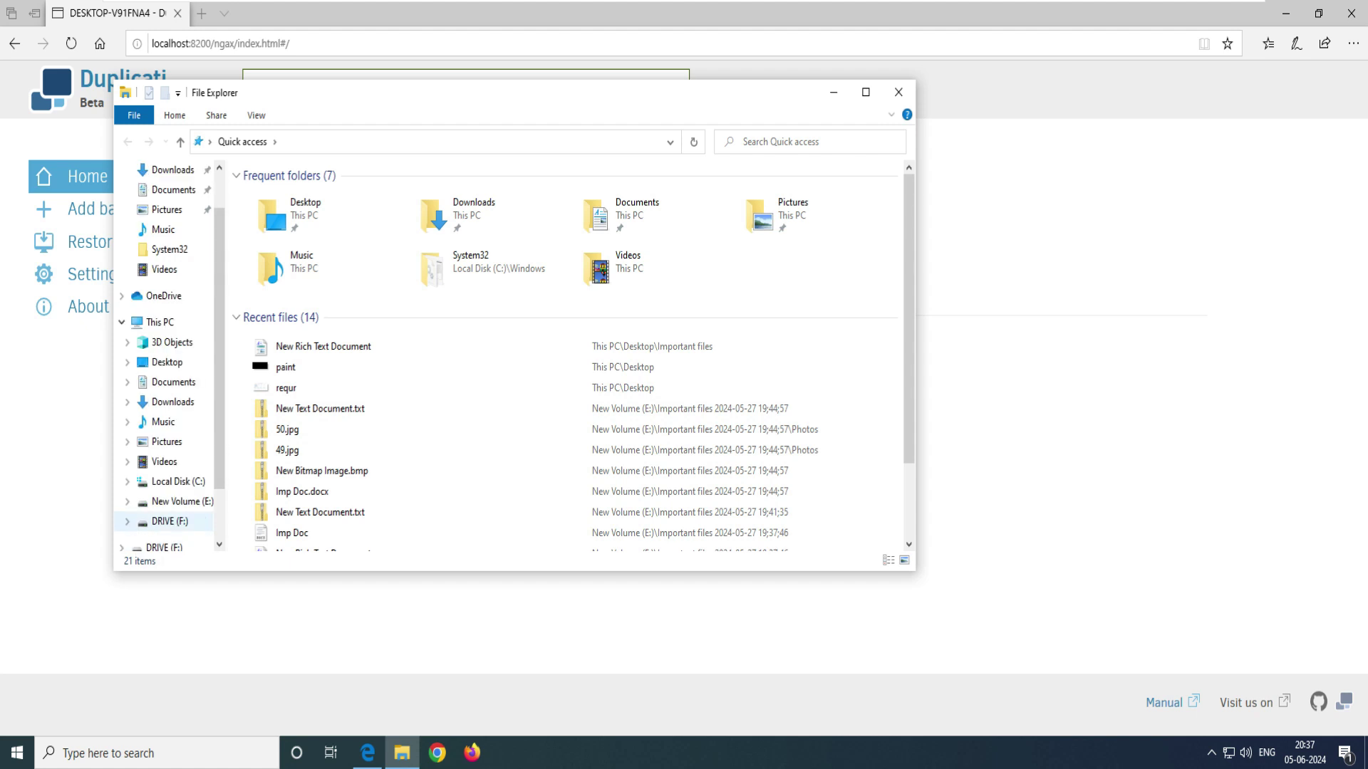
{"action": "left_click", "coordinate": [176, 501]}
{"action": "left_click", "coordinate": [169, 521]}
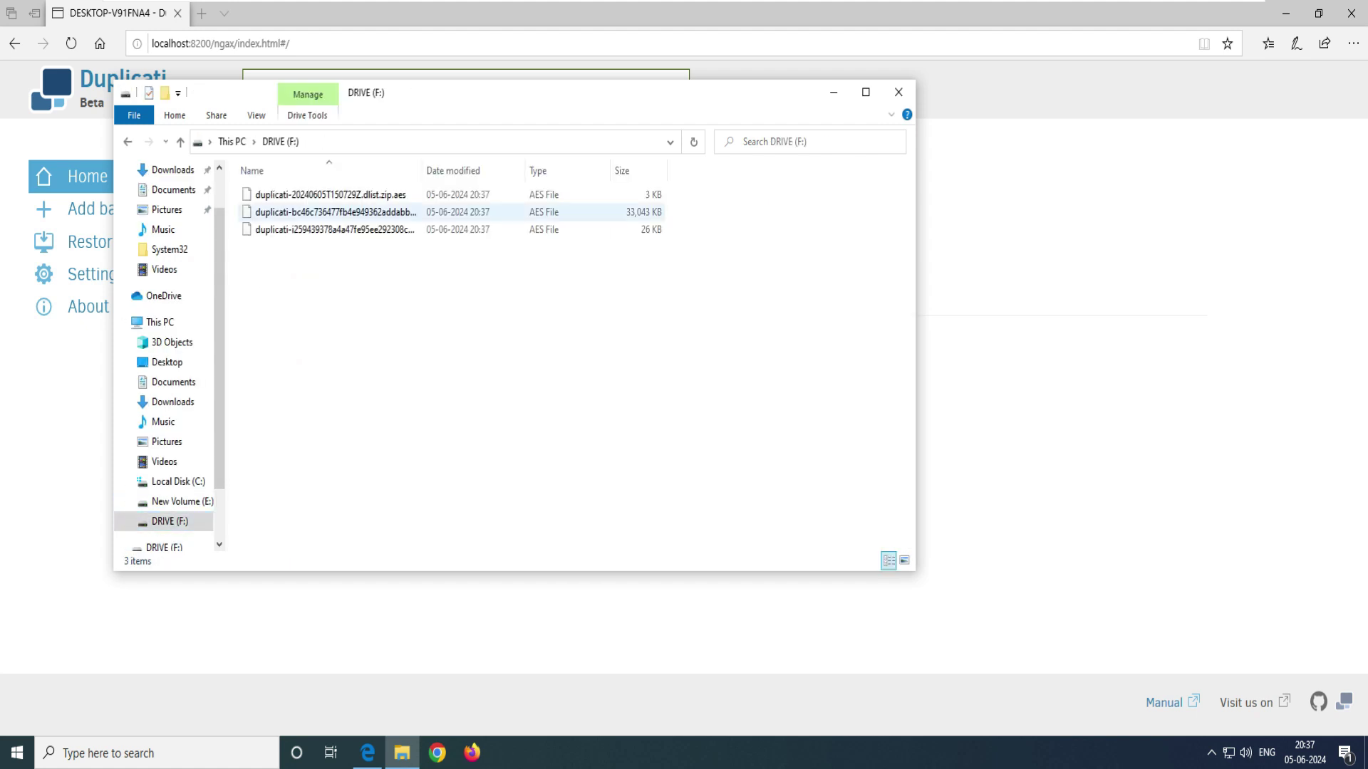
{"action": "left_click_drag", "start_coordinate": [421, 170], "coordinate": [607, 171]}
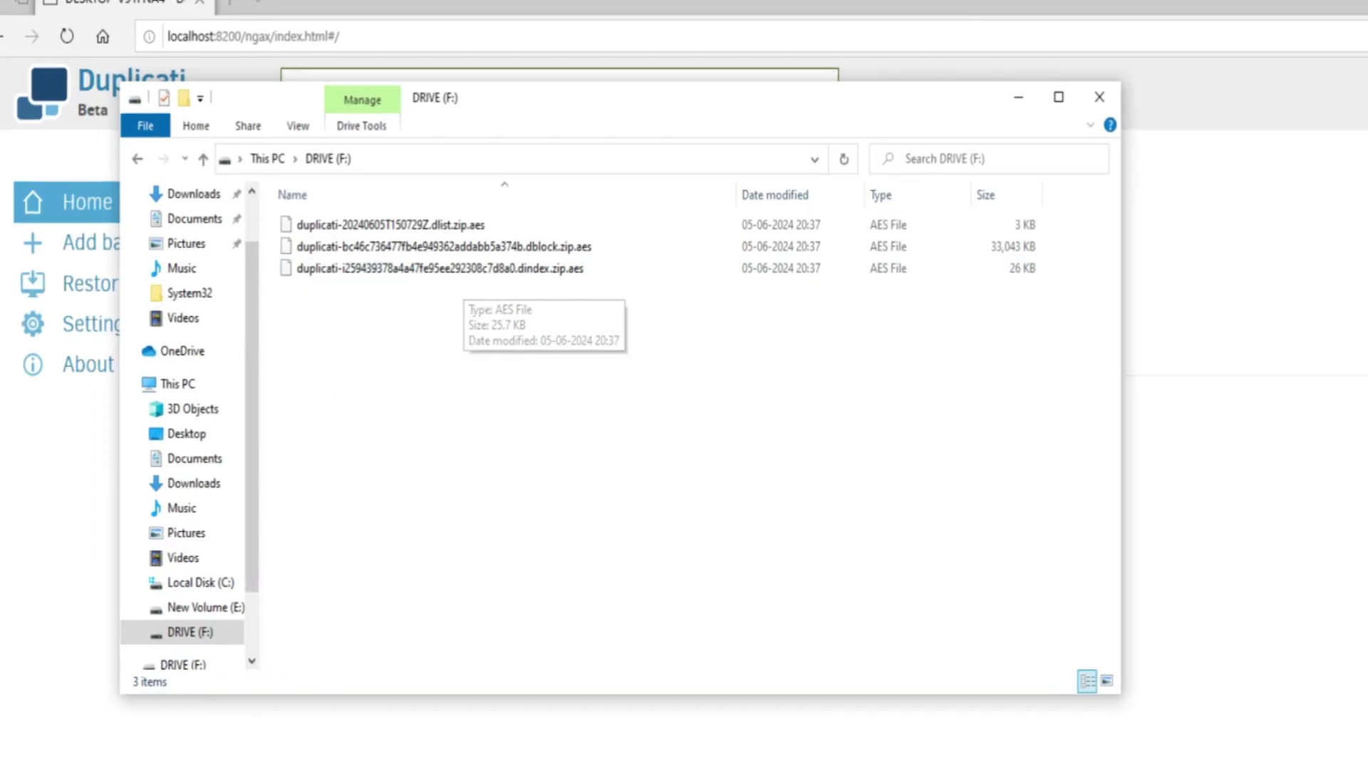
- Examine the encrypted AES backup files on drive F: and move the File Explorer window to uncover the Duplicati page
{"action": "left_click", "coordinate": [331, 194]}
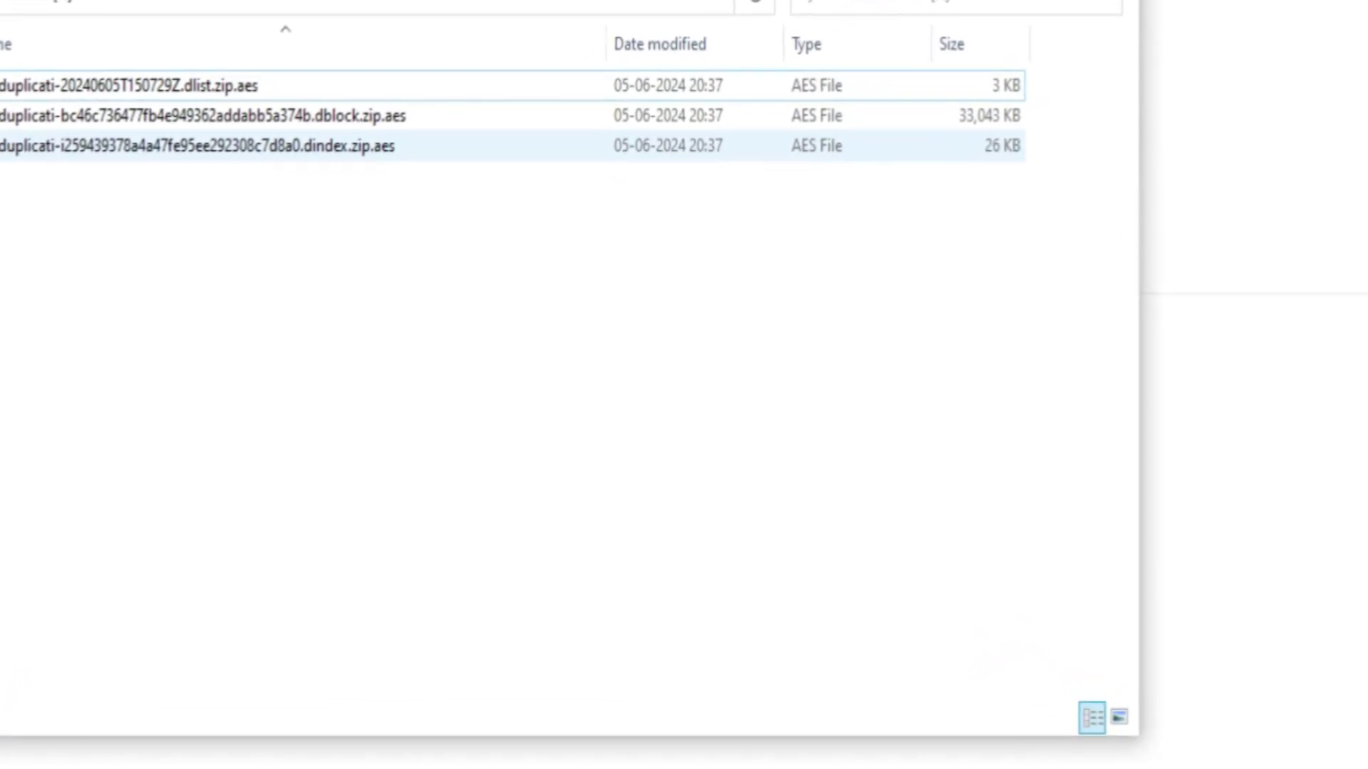
{"action": "left_click", "coordinate": [249, 173]}
{"action": "left_click_drag", "start_coordinate": [486, 246], "coordinate": [1, 29]}
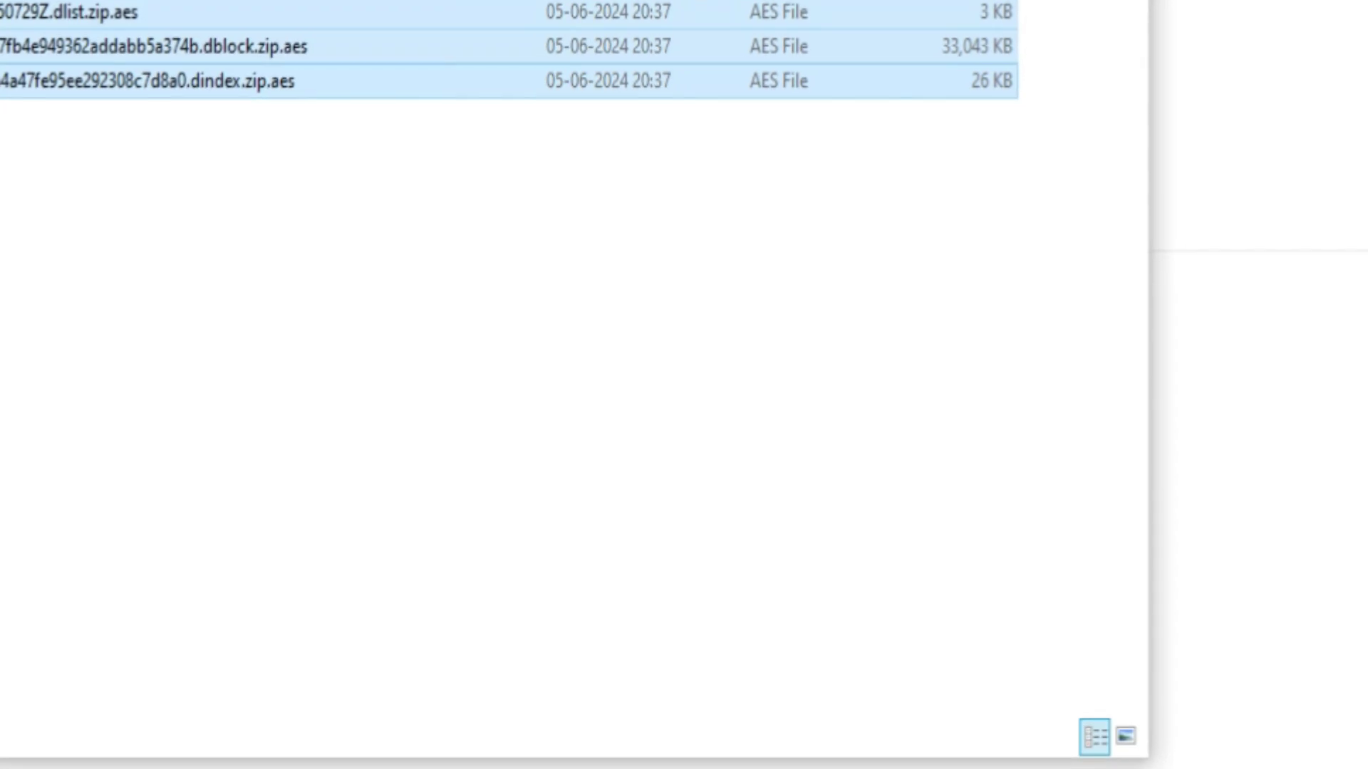
{"action": "left_click_drag", "start_coordinate": [305, 247], "coordinate": [1, 31]}
{"action": "left_click", "coordinate": [304, 247]}
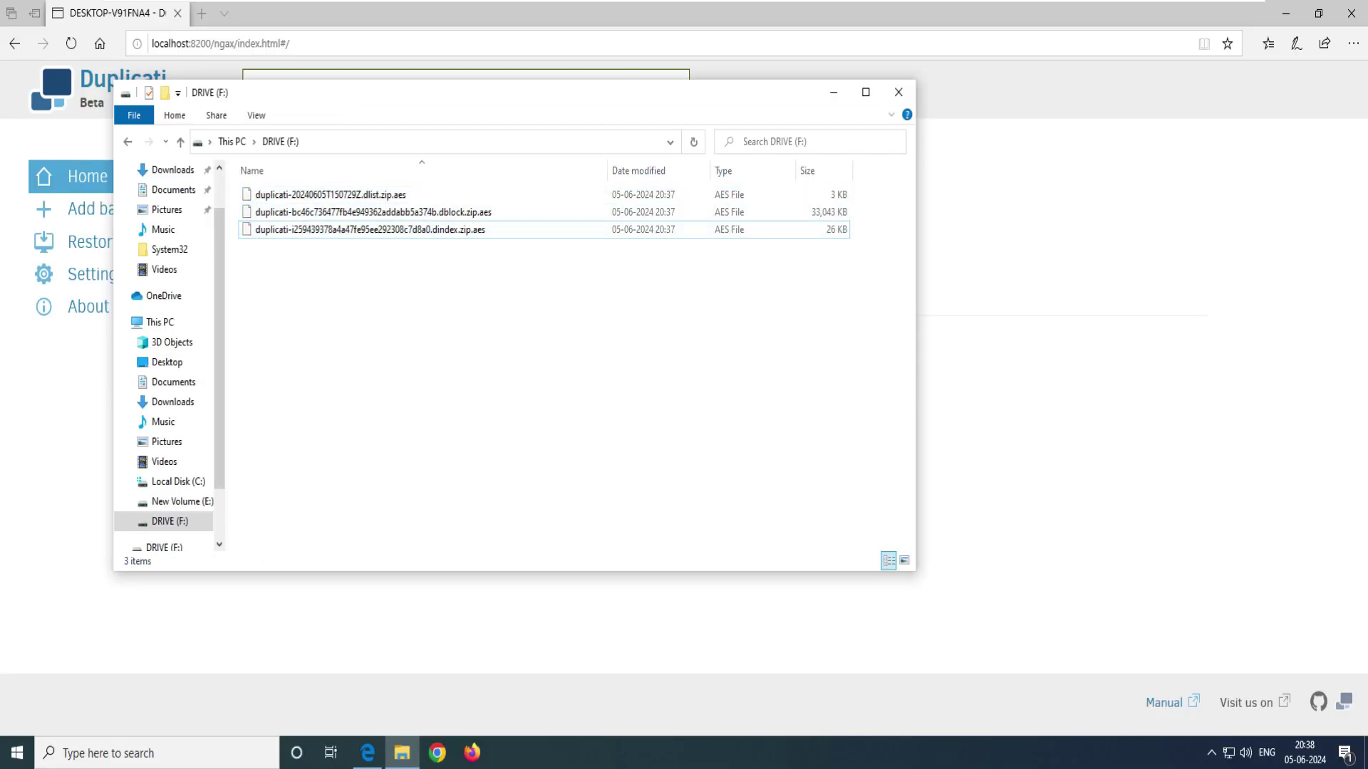
{"action": "left_click_drag", "start_coordinate": [549, 282], "coordinate": [325, 189]}
{"action": "left_click", "coordinate": [548, 282]}
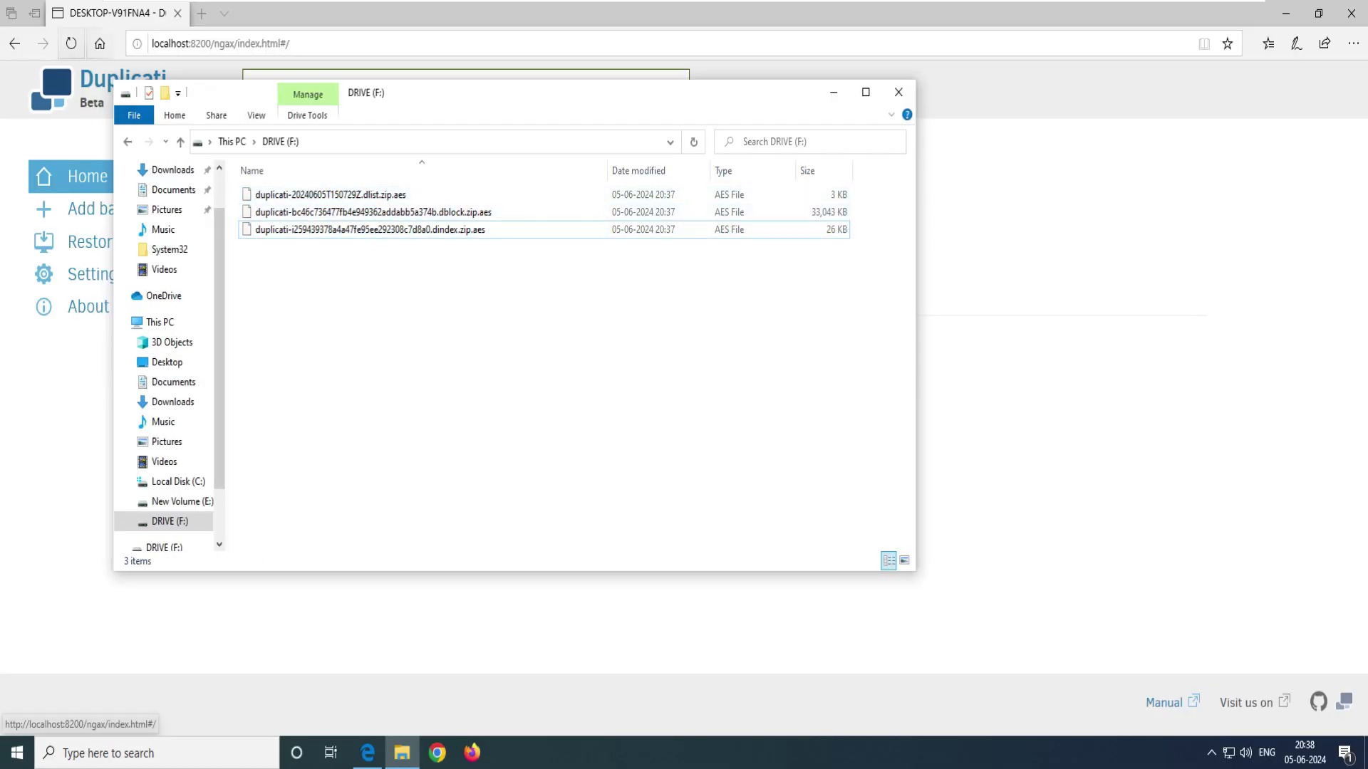
{"action": "left_click_drag", "start_coordinate": [452, 94], "coordinate": [544, 130]}
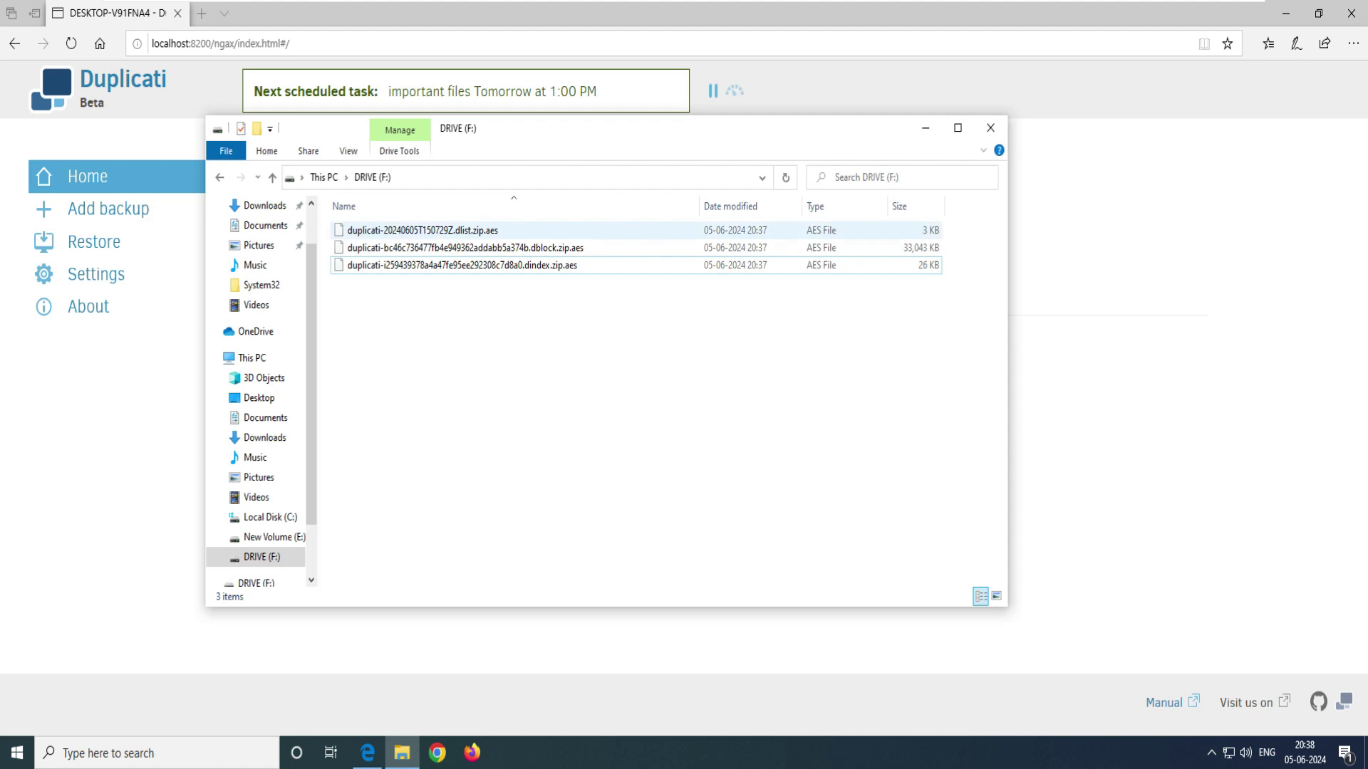
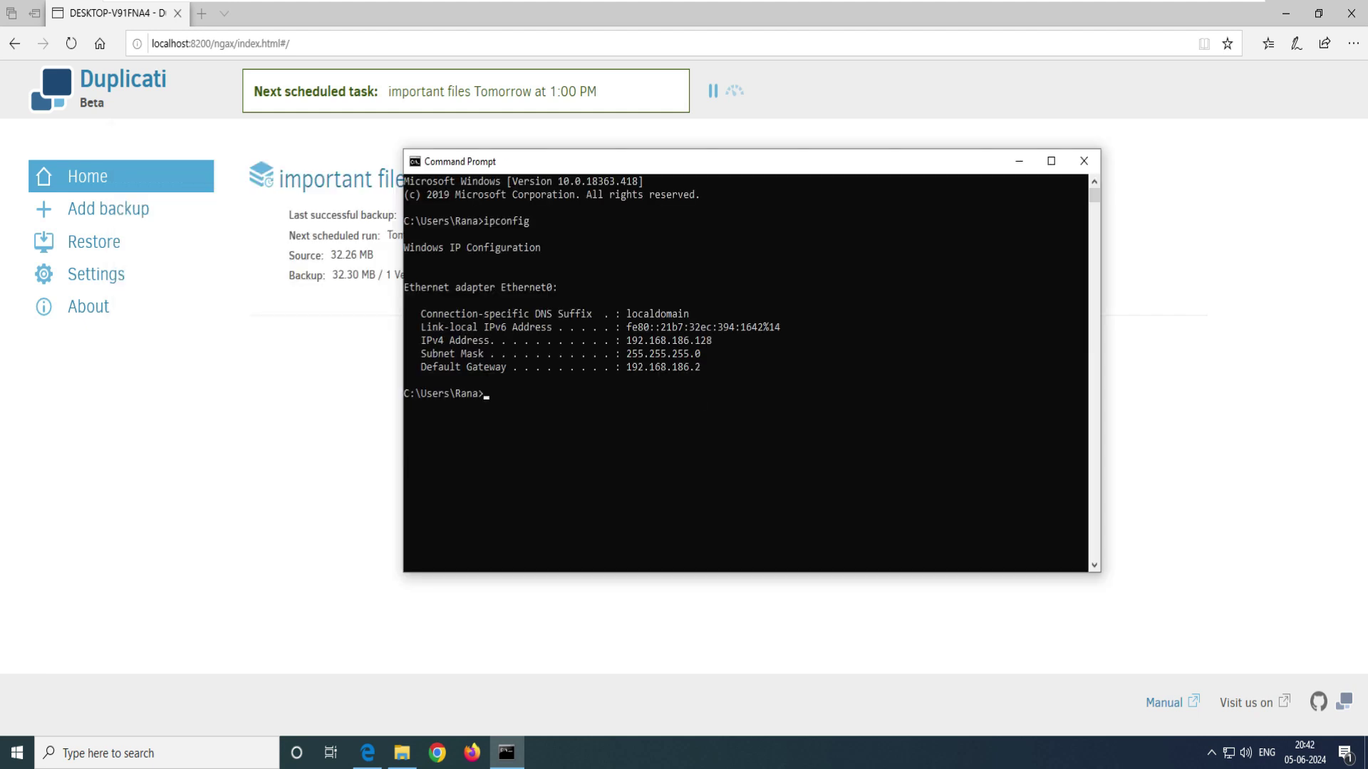
- Highlight the IPv4 address in the Command Prompt's ipconfig output and move that window clear of the backup job details
{"action": "left_click", "coordinate": [703, 392]}
{"action": "left_click_drag", "start_coordinate": [621, 340], "coordinate": [712, 340]}
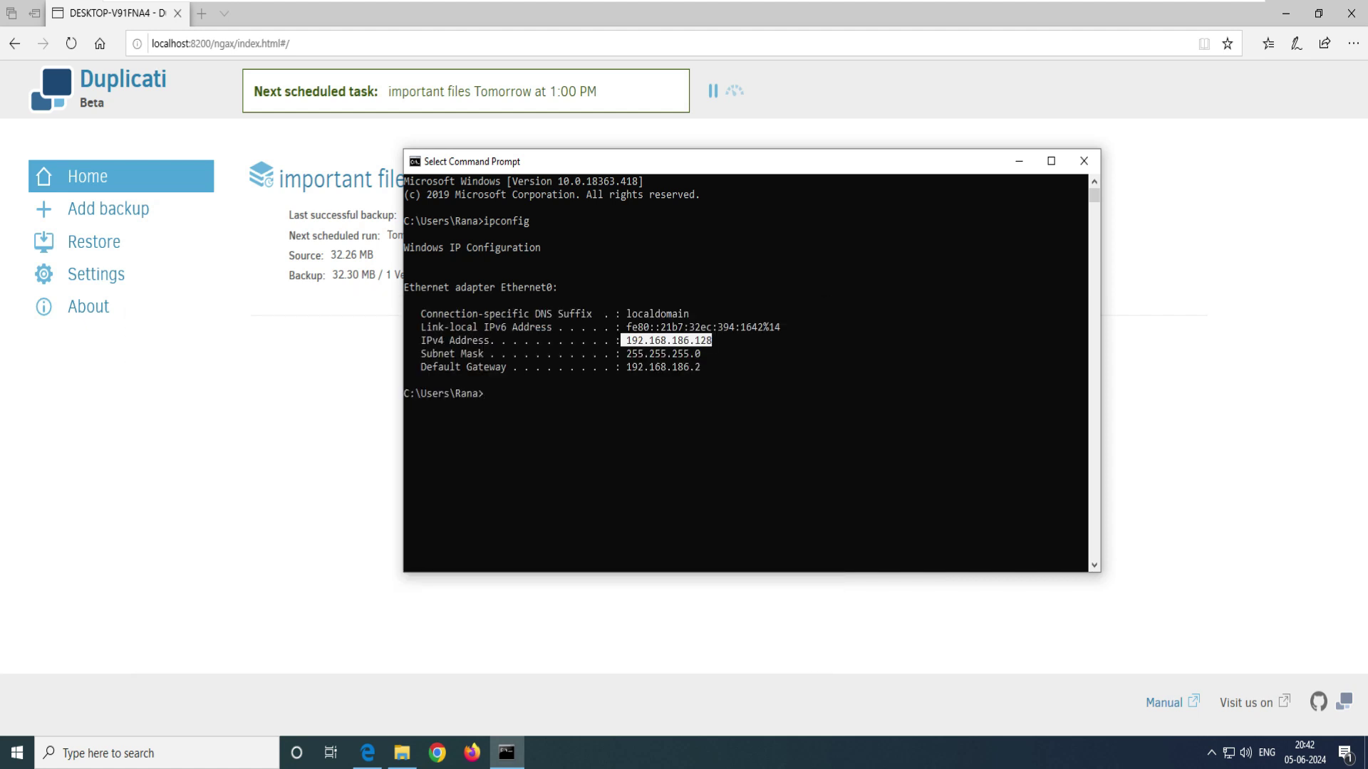
{"action": "left_click_drag", "start_coordinate": [849, 164], "coordinate": [1104, 149]}
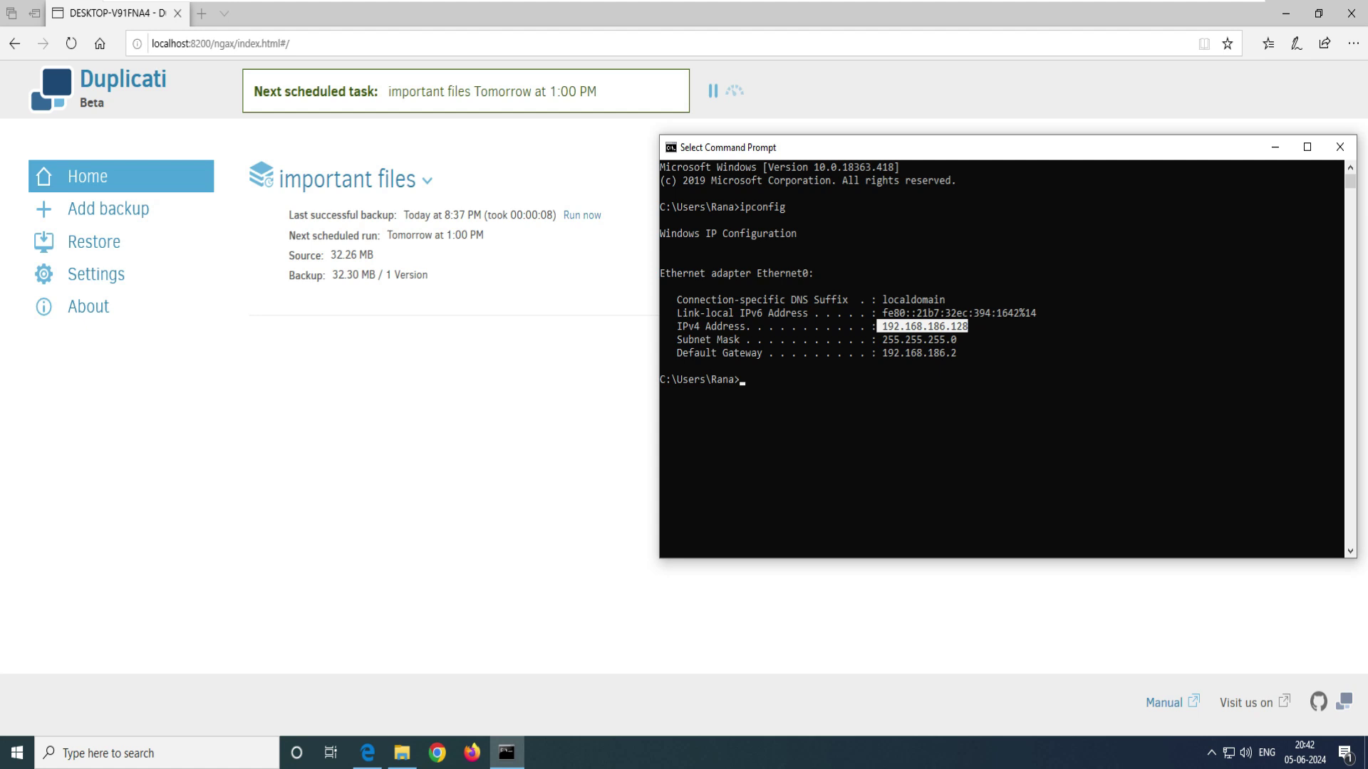
- Run ipconfig in the second Command Prompt to look up the other computer's network configuration
{"action": "type", "text": "ipconfi"}
{"action": "key", "text": "BackSpace"}
{"action": "key", "text": "BackSpace"}
{"action": "type", "text": "fig"}
{"action": "key", "text": "Return"}
{"action": "left_click", "coordinate": [318, 440]}
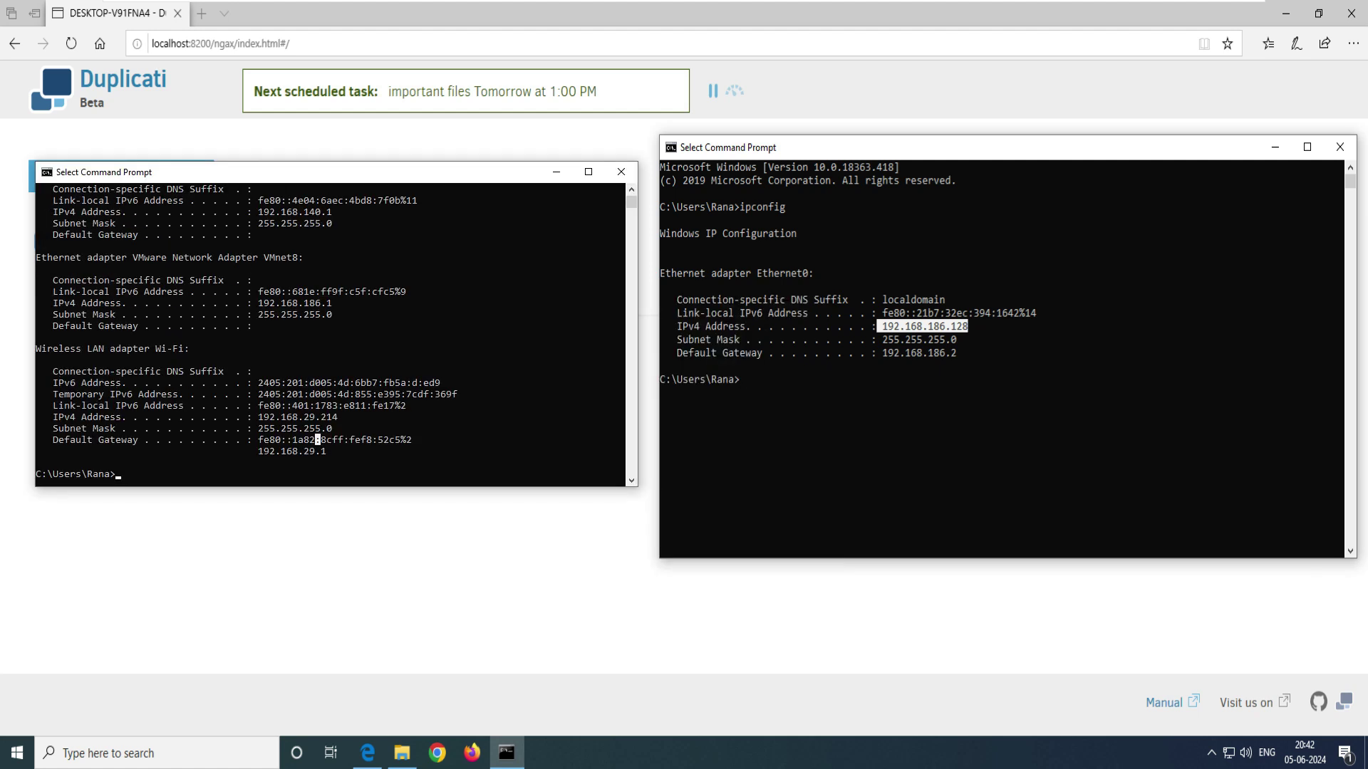
- Compare the Wi-Fi adapter's IPv4 address in the first Command Prompt with the Ethernet0 adapter's IPv4 address in the second one
{"action": "mouse_move", "coordinate": [253, 417]}
{"action": "left_mouse_down"}
{"action": "mouse_move", "coordinate": [349, 417]}
{"action": "mouse_move", "coordinate": [277, 417]}
{"action": "left_mouse_up"}
{"action": "left_click", "coordinate": [329, 428]}
{"action": "left_click_drag", "start_coordinate": [913, 326], "coordinate": [976, 326]}
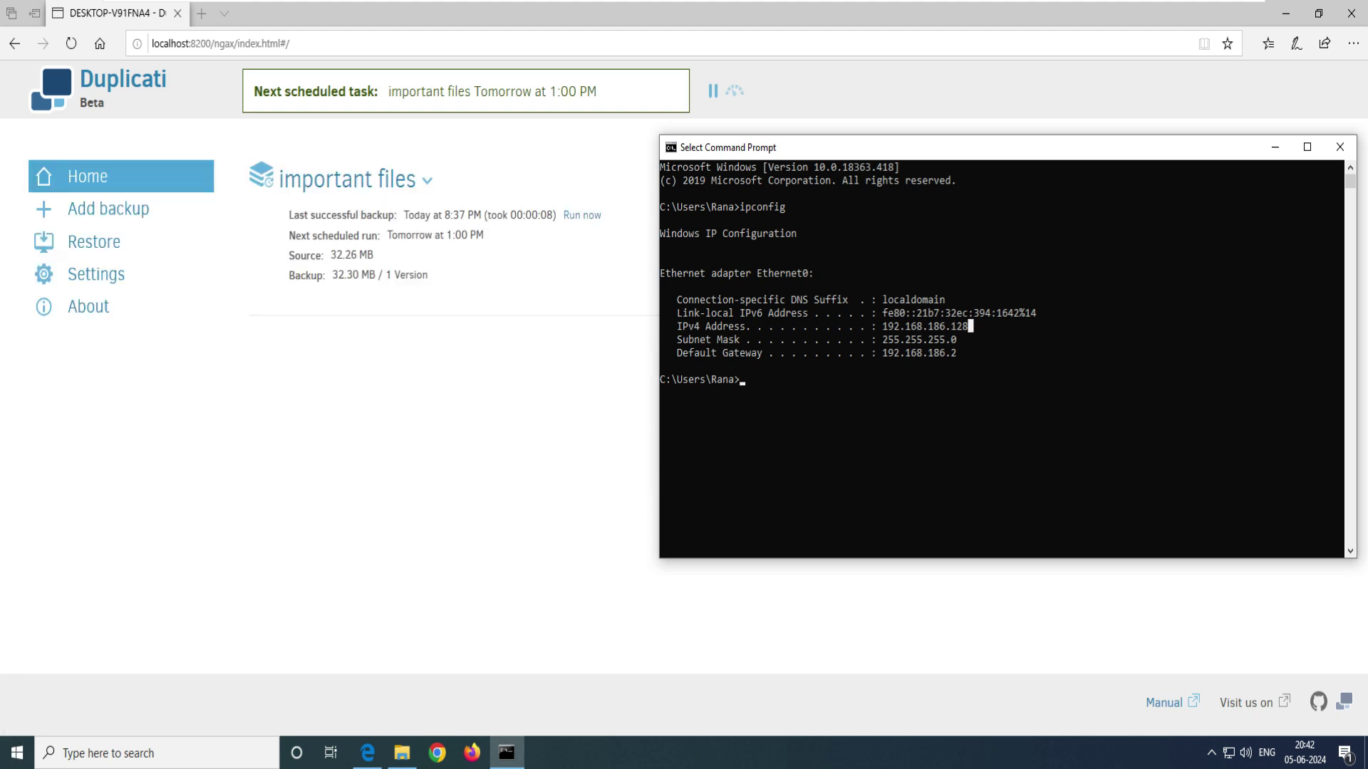
{"action": "key", "text": "shift+Left"}
{"action": "key", "text": "shift+Left"}
{"action": "key", "text": "shift+Left"}
{"action": "key", "text": "shift+Left"}
{"action": "key", "text": "shift+Left"}
{"action": "key", "text": "shift+Left"}
{"action": "key", "text": "shift+Left"}
{"action": "key", "text": "shift+Left"}
{"action": "key", "text": "shift+Left"}
{"action": "key", "text": "shift+Left"}
{"action": "key", "text": "shift+Left"}
{"action": "key", "text": "shift+Left"}
{"action": "key", "text": "shift+Left"}
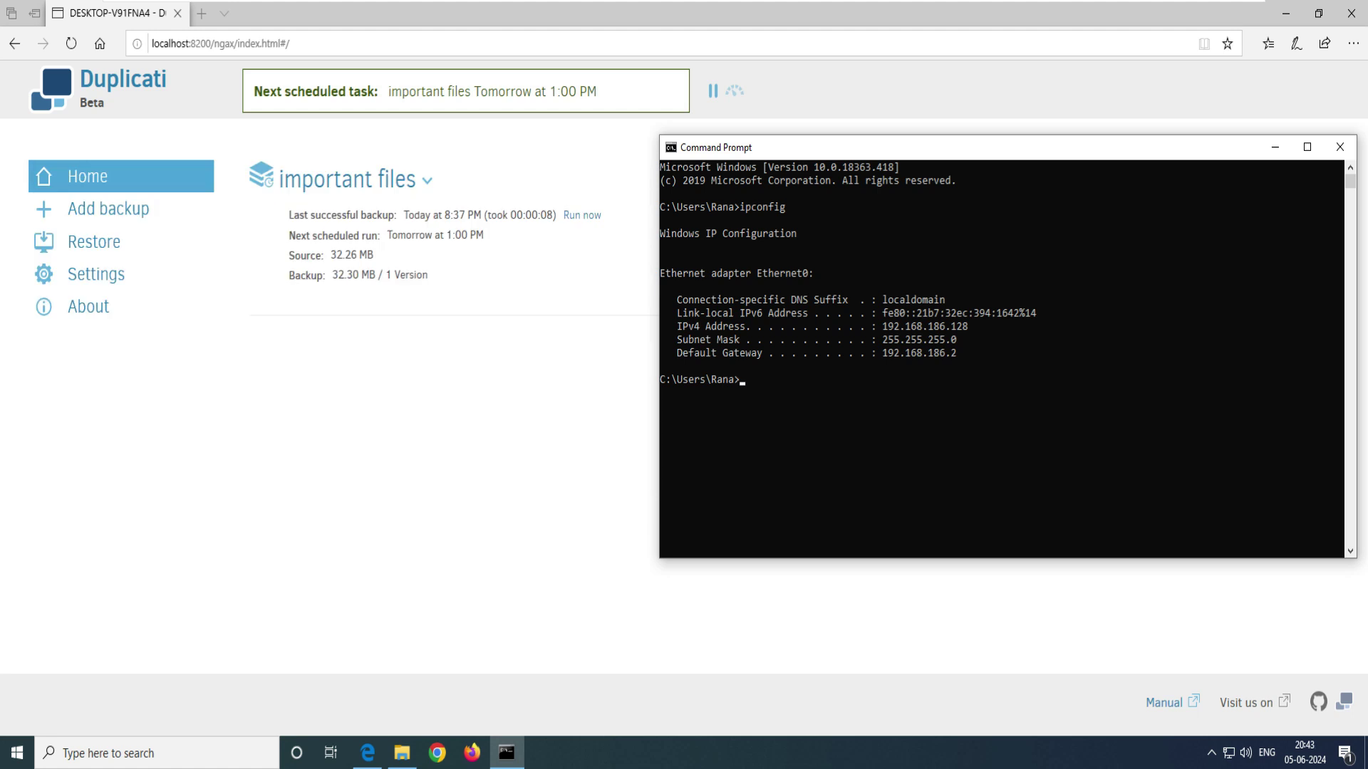
- Highlight the remaining Command Prompt's ipconfig output from the default gateway upward to review the Ethernet0 configuration
{"action": "left_click_drag", "start_coordinate": [959, 352], "coordinate": [661, 167]}
{"action": "left_click", "coordinate": [993, 353]}
{"action": "left_click", "coordinate": [959, 353]}
{"action": "key", "text": "shift+Up"}
{"action": "key", "text": "shift+Up"}
{"action": "key", "text": "shift+Up"}
{"action": "key", "text": "shift+Up"}
{"action": "key", "text": "shift+Up"}
{"action": "key", "text": "shift+Up"}
{"action": "key", "text": "shift+Up"}
{"action": "key", "text": "shift+Up"}
{"action": "key", "text": "shift+Up"}
{"action": "key", "text": "shift+Up"}
{"action": "key", "text": "shift+Up"}
{"action": "key", "text": "shift+Up"}
{"action": "key", "text": "shift+Up"}
{"action": "key", "text": "shift+Up"}
- Open the Duplicati settings and switch the Allow remote access option off and back on
{"action": "left_click", "coordinate": [97, 274]}
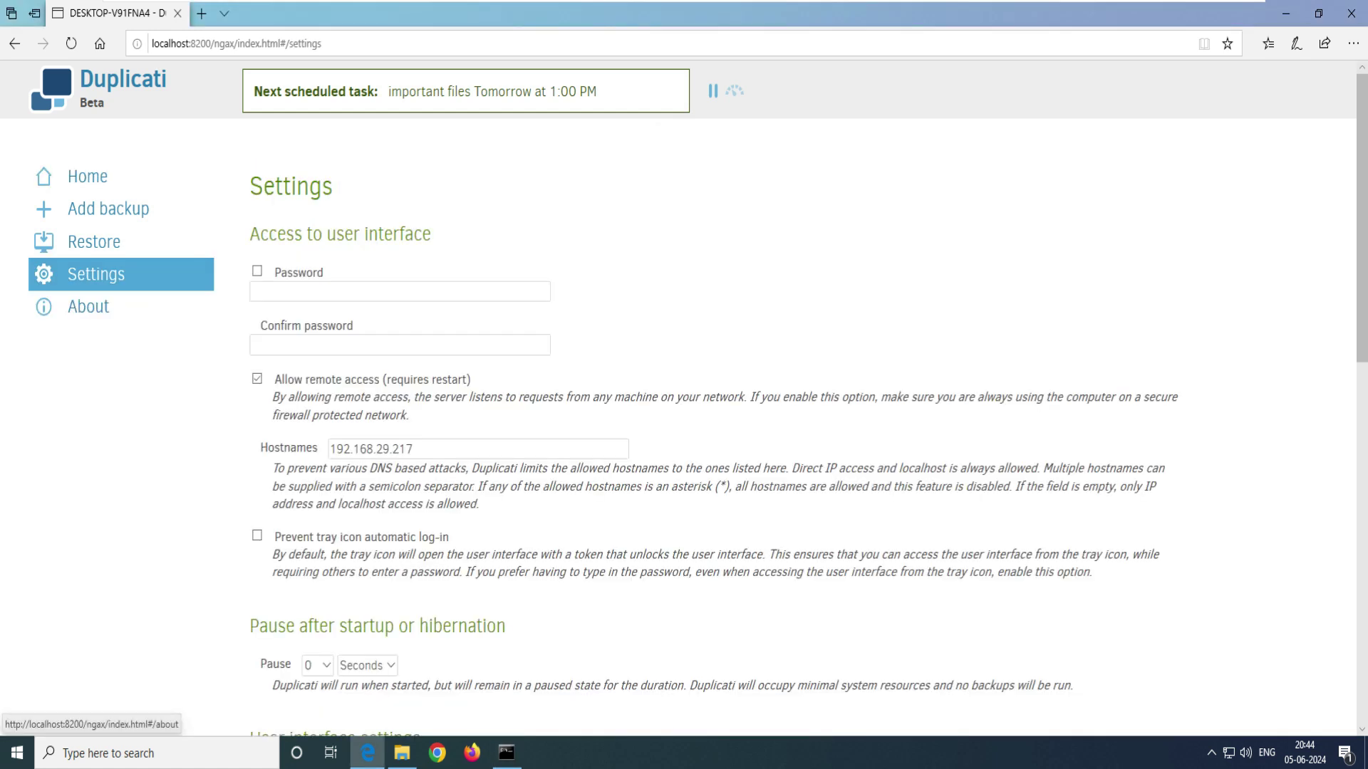
{"action": "left_click", "coordinate": [257, 379]}
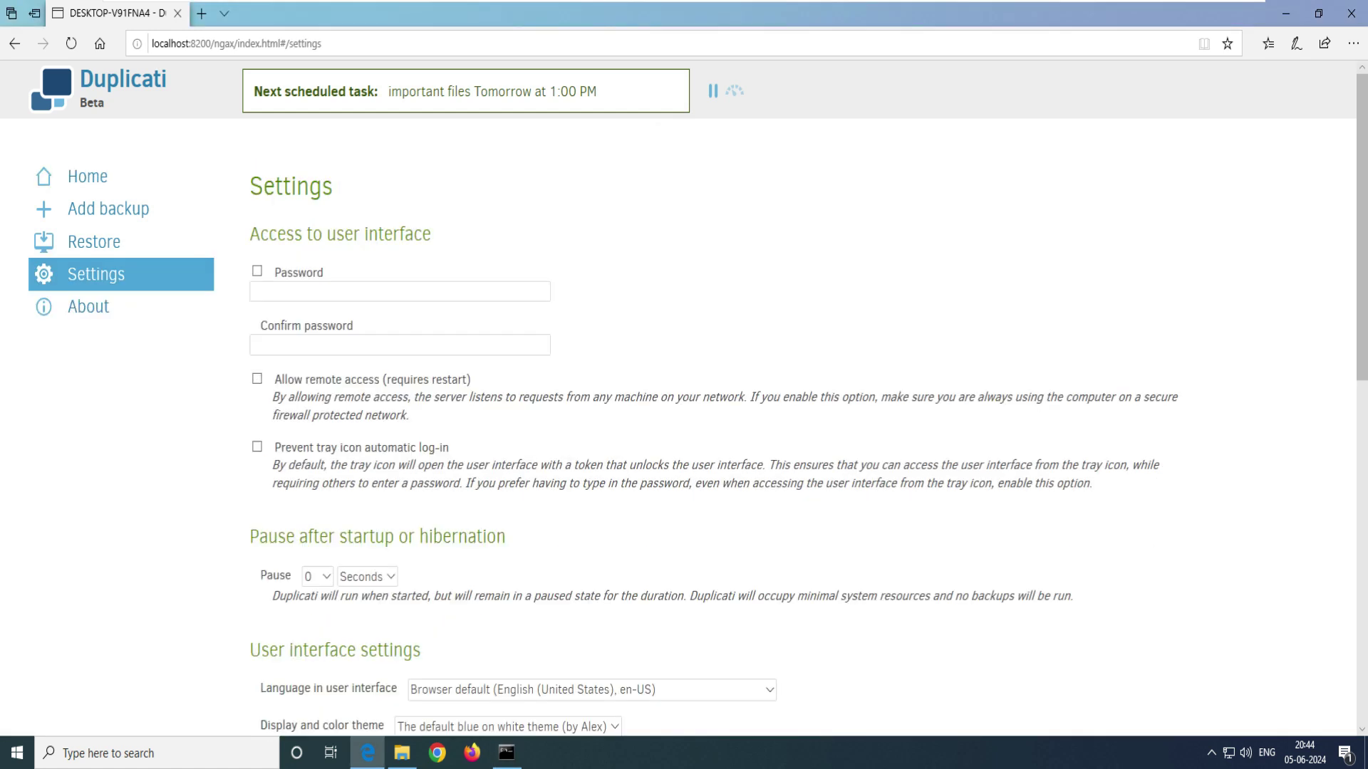
{"action": "left_click_drag", "start_coordinate": [471, 379], "coordinate": [325, 380]}
{"action": "left_click", "coordinate": [325, 380]}
{"action": "left_click", "coordinate": [257, 379]}
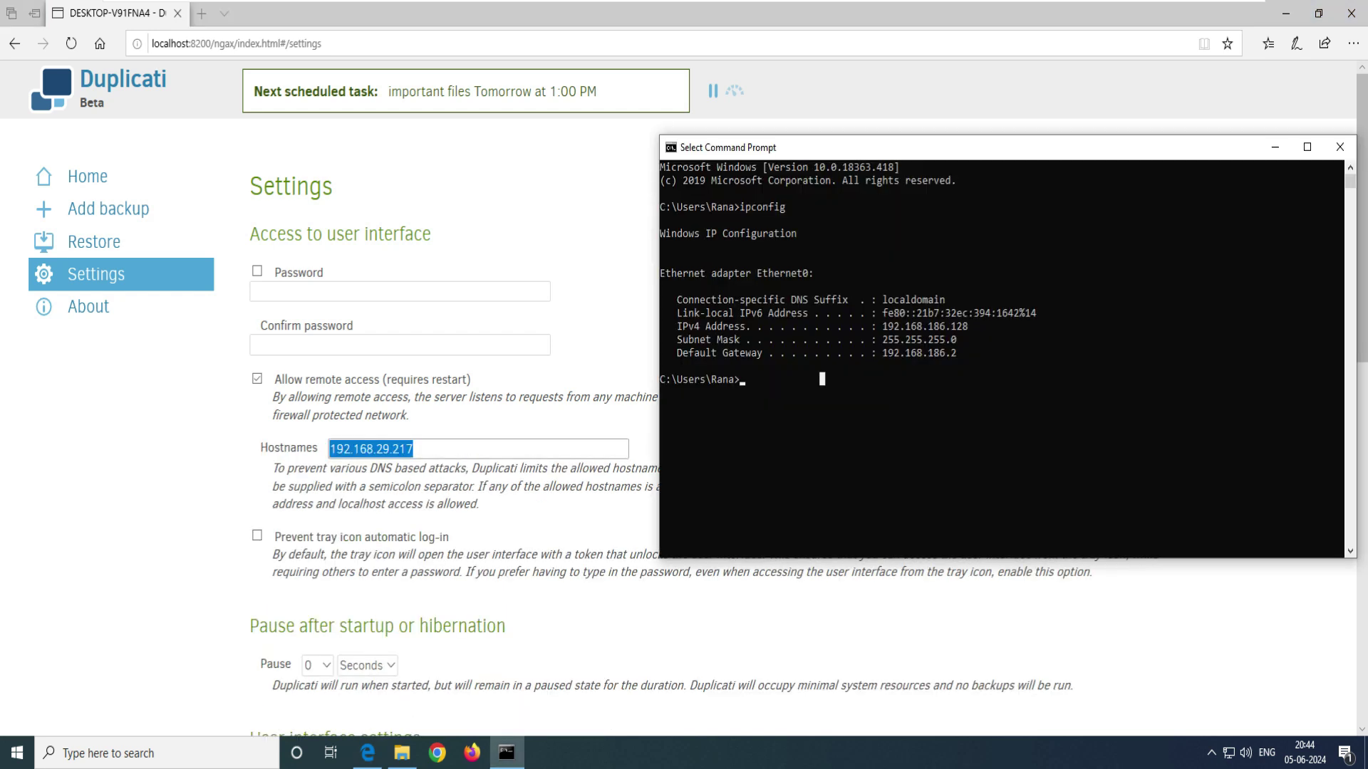
- Copy the IPv4 address from the ipconfig output, set the allowed hostnames to 192.168.186.128, and save the settings
{"action": "left_click_drag", "start_coordinate": [968, 325], "coordinate": [882, 326]}
{"action": "key", "text": "Return"}
{"action": "key", "text": "alt+Tab"}
{"action": "type", "text": "192.168.186.128"}
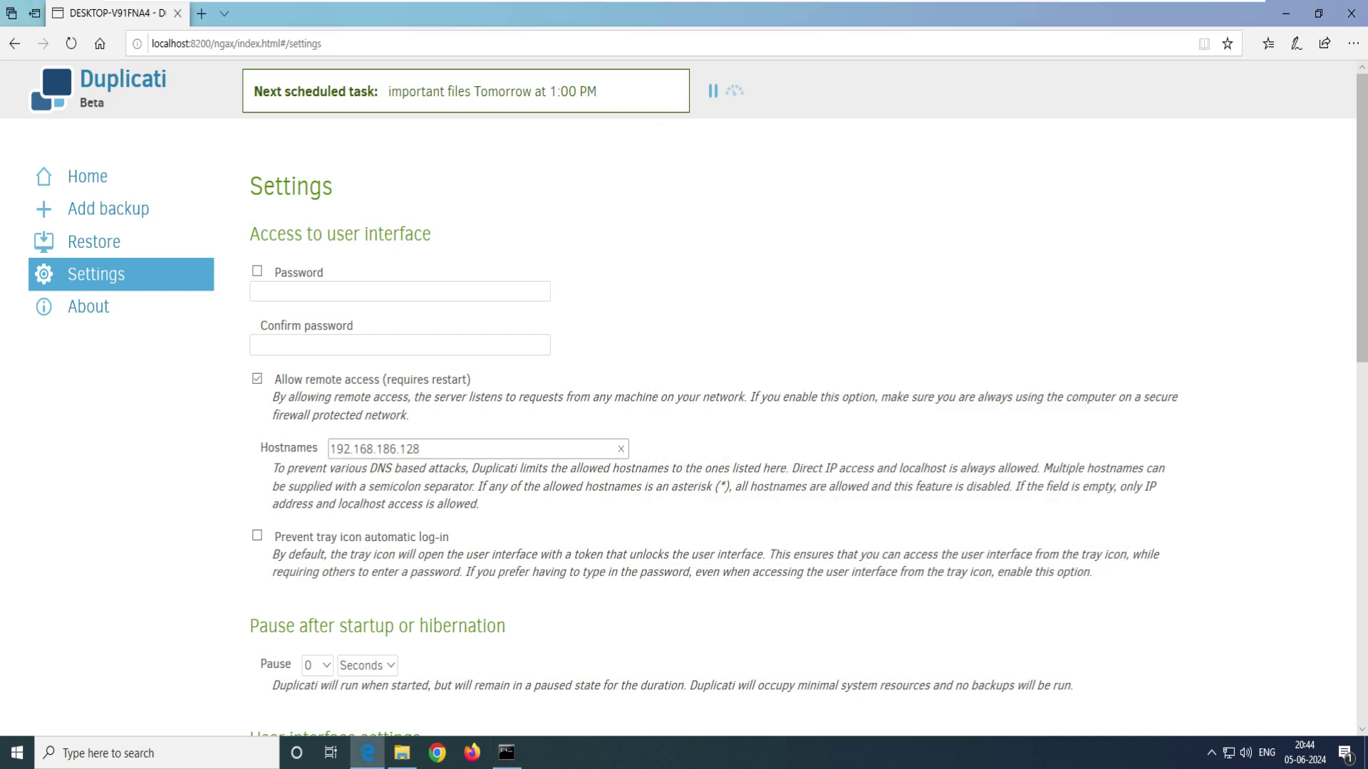
{"action": "scroll", "coordinate": [684, 427], "scroll_direction": "down", "scroll_amount": 10}
{"action": "left_click", "coordinate": [1116, 622]}
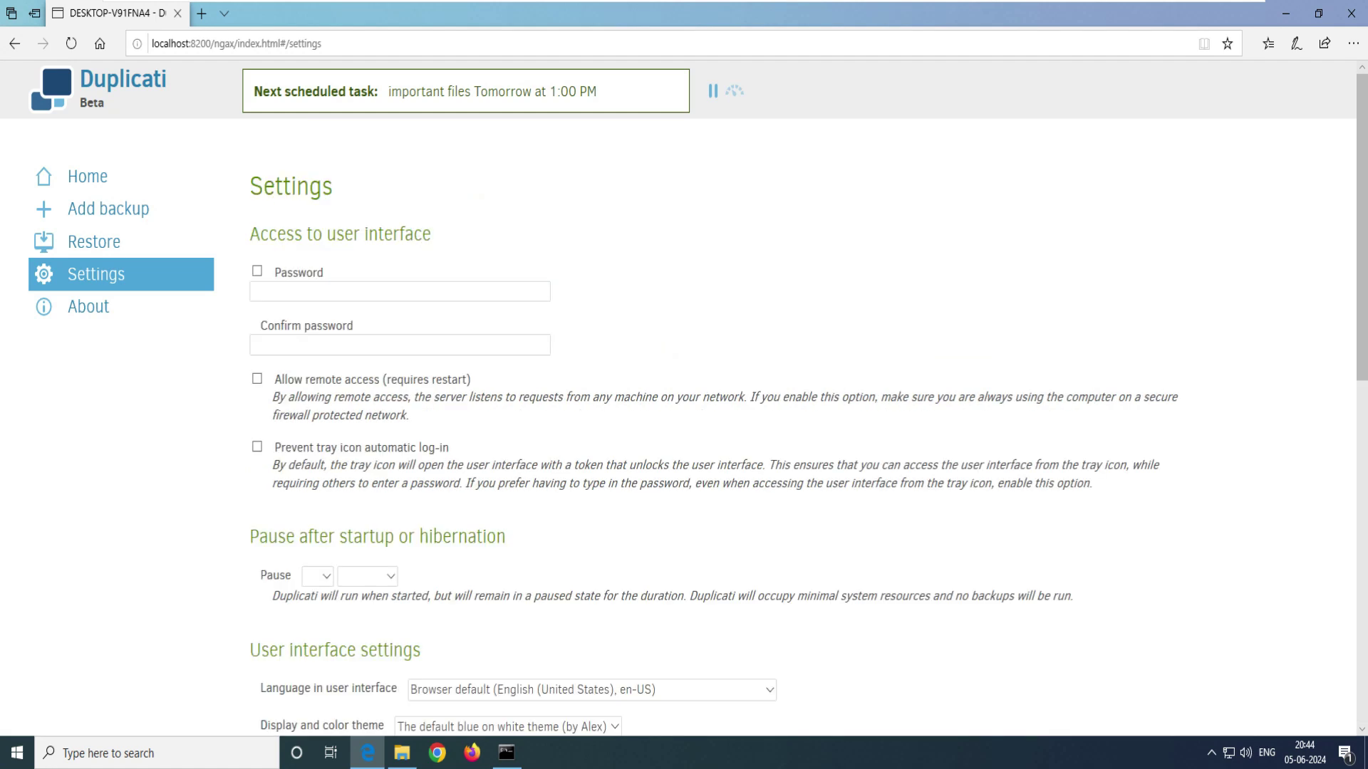
{"action": "scroll", "coordinate": [684, 427], "scroll_direction": "down", "scroll_amount": 15}
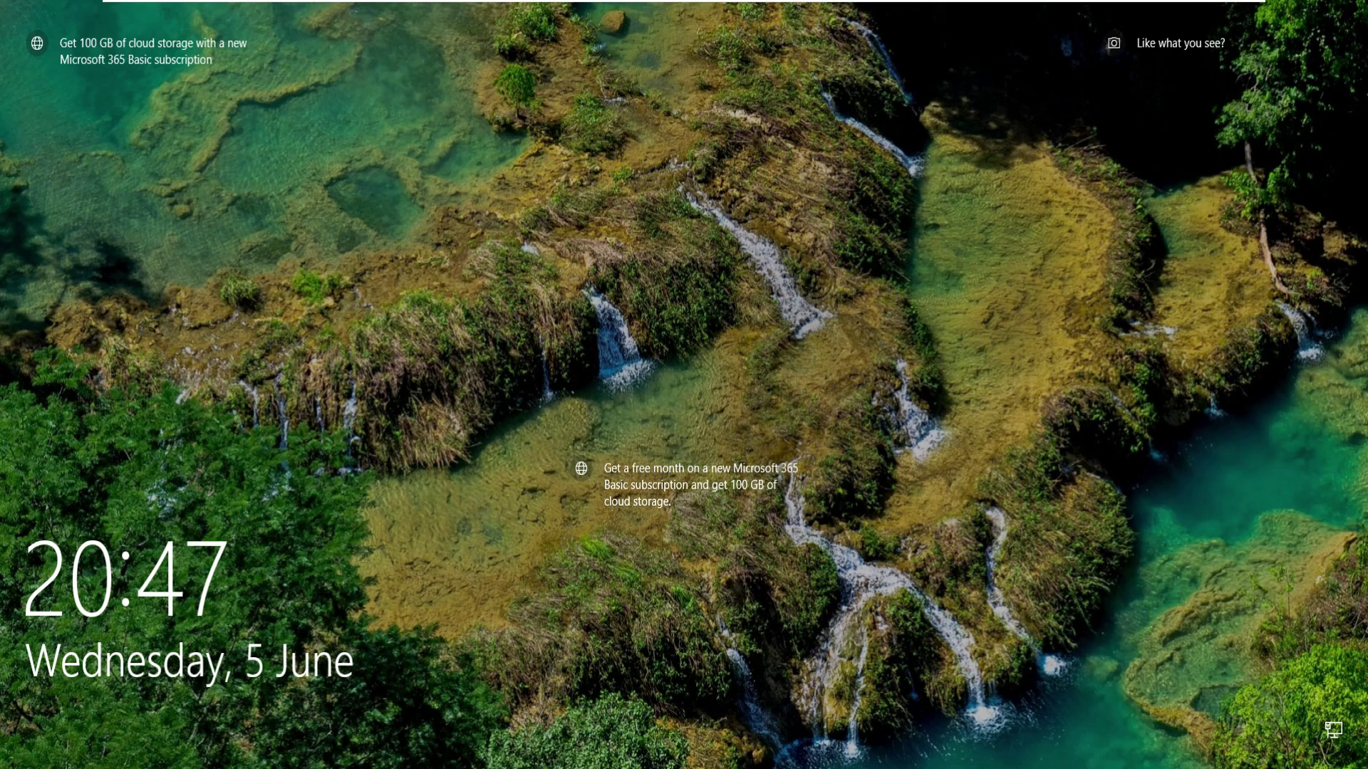
- Dismiss the Windows lock screen, refresh the desktop, and launch Duplicati 2
{"action": "key", "text": "space"}
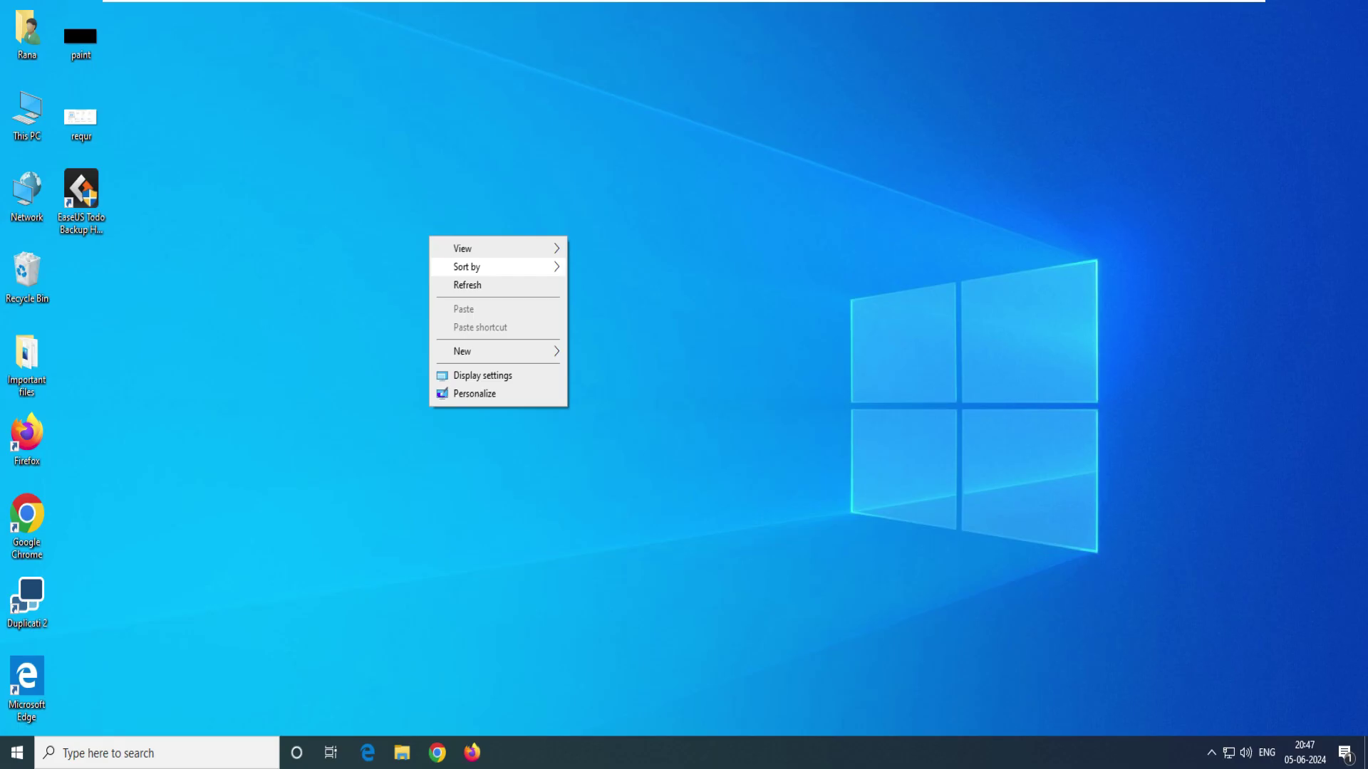
{"action": "left_click", "coordinate": [467, 285]}
{"action": "double_click", "coordinate": [27, 602]}
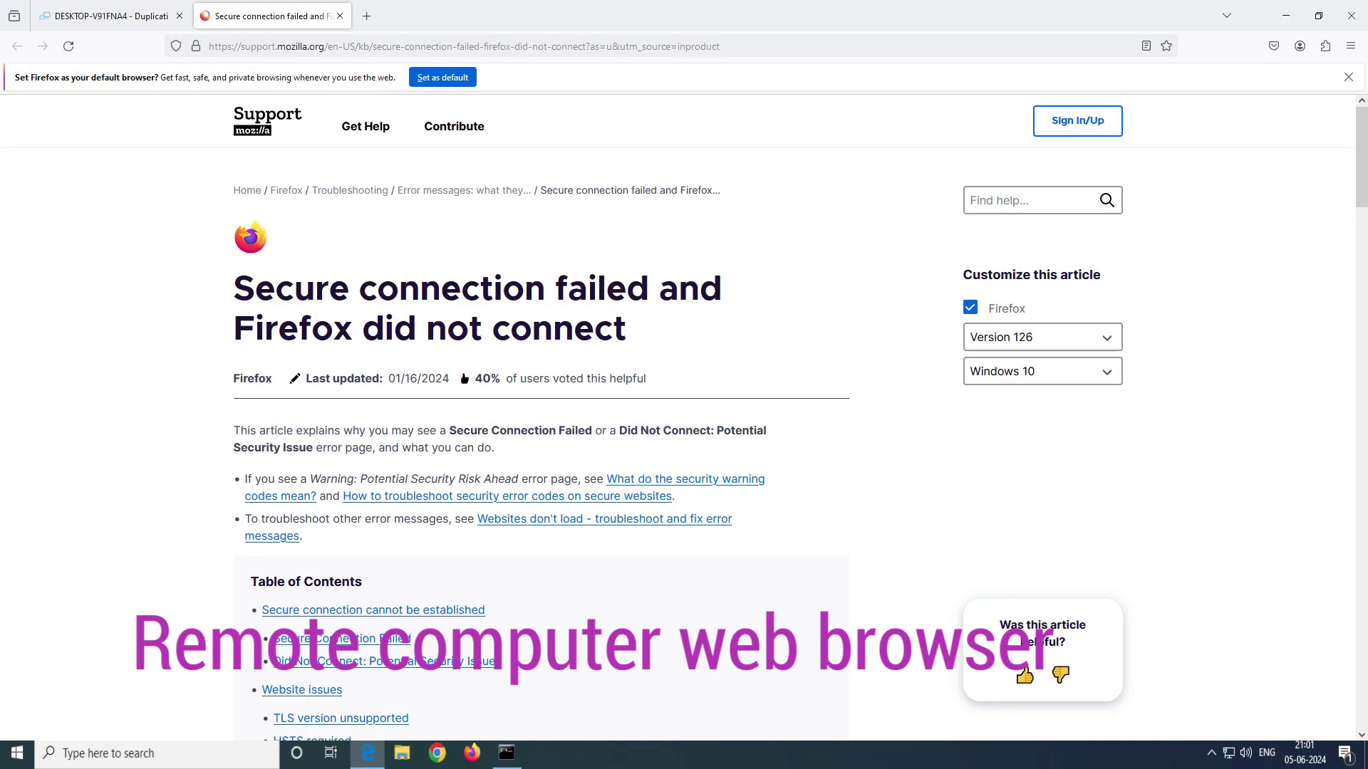
{"action": "key", "text": "ctrl+l"}
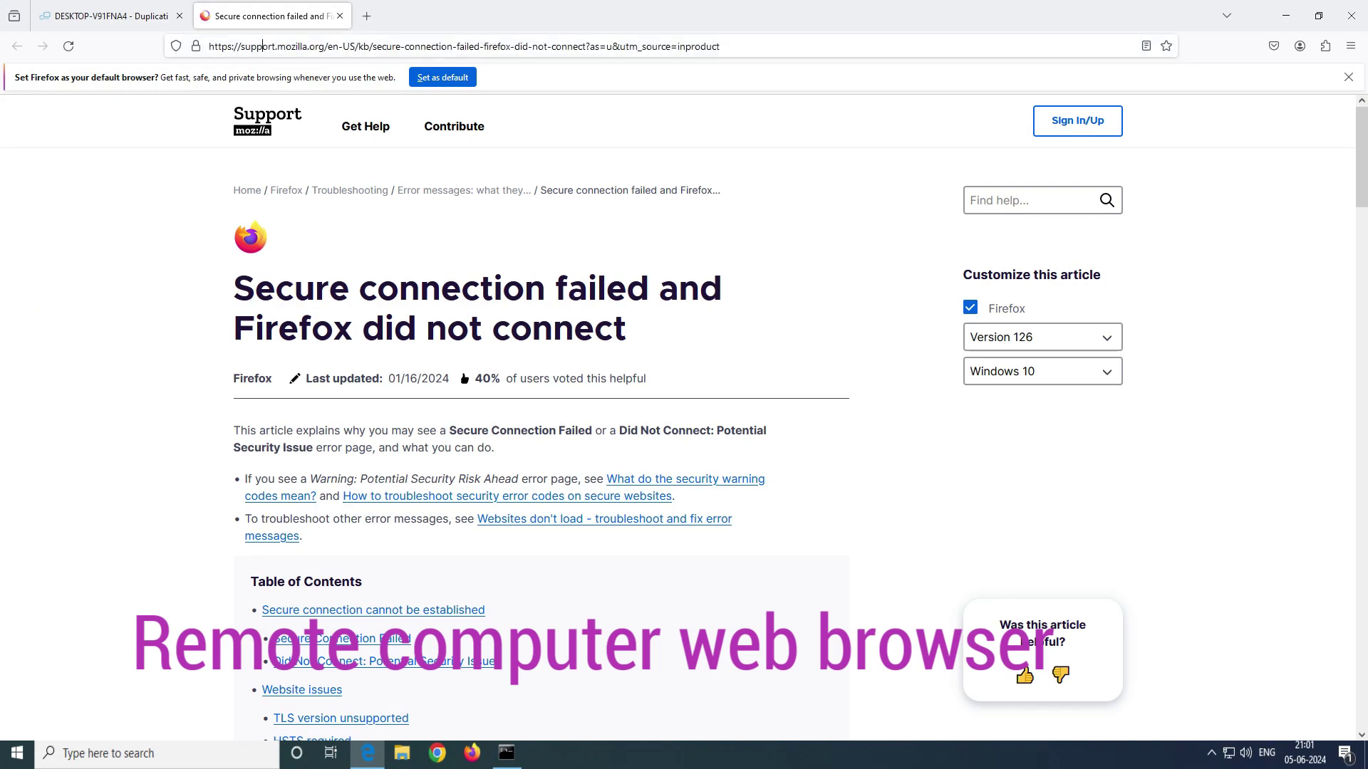
{"action": "right_click", "coordinate": [273, 47]}
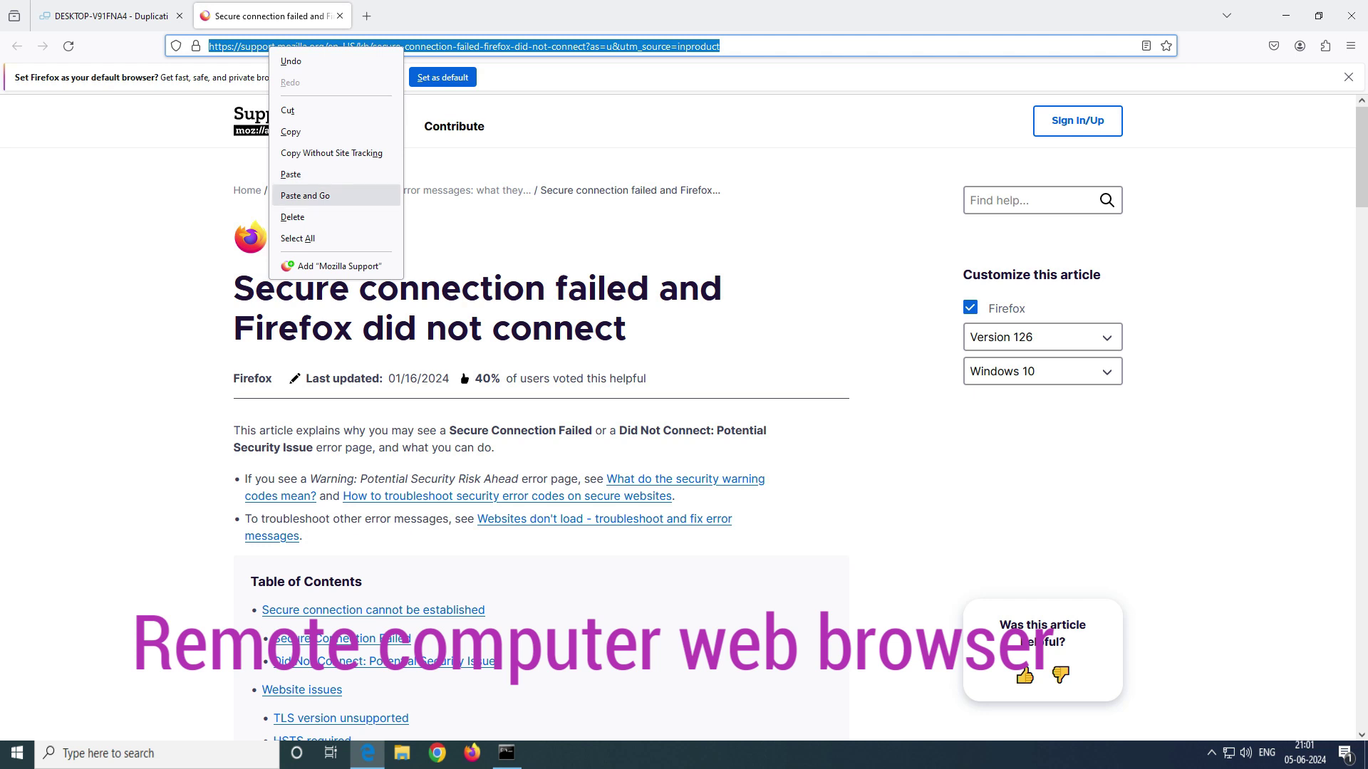
{"action": "left_click", "coordinate": [321, 193]}
{"action": "left_click_drag", "start_coordinate": [406, 318], "coordinate": [673, 318]}
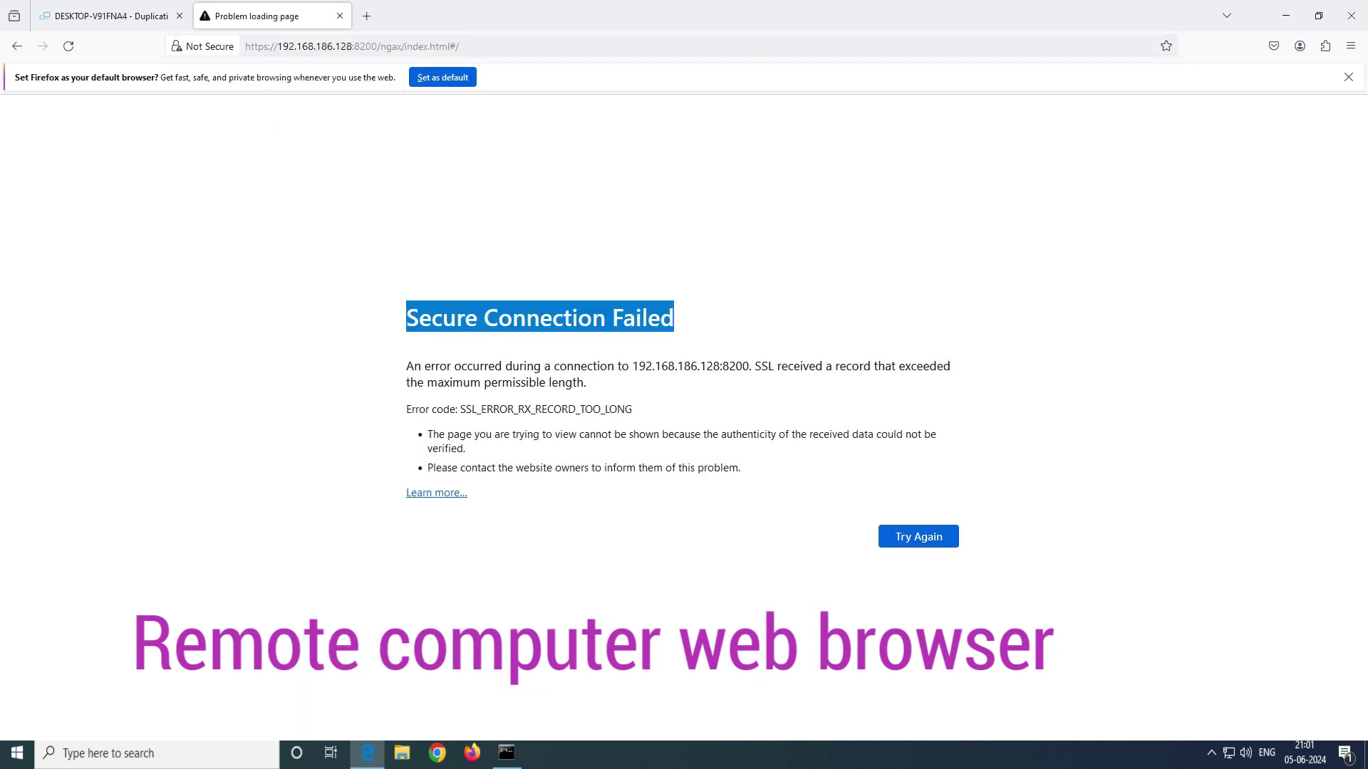
- Change the address from https to http and load the Duplicati page at 192.168.186.128:8200/ngax/index.html
{"action": "double_click", "coordinate": [273, 46]}
{"action": "left_click", "coordinate": [268, 46]}
{"action": "key", "text": "Return"}
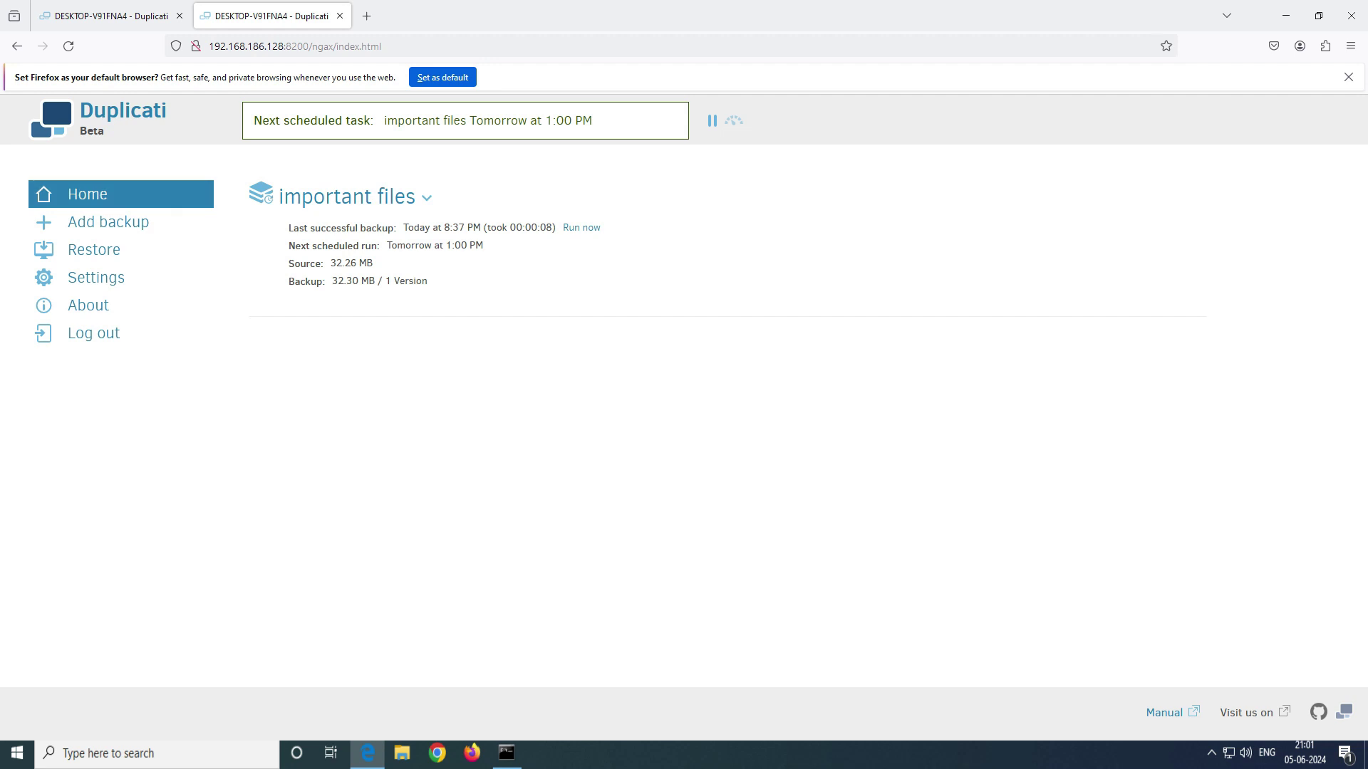
{"action": "left_click", "coordinate": [381, 46]}
{"action": "left_click", "coordinate": [381, 47]}
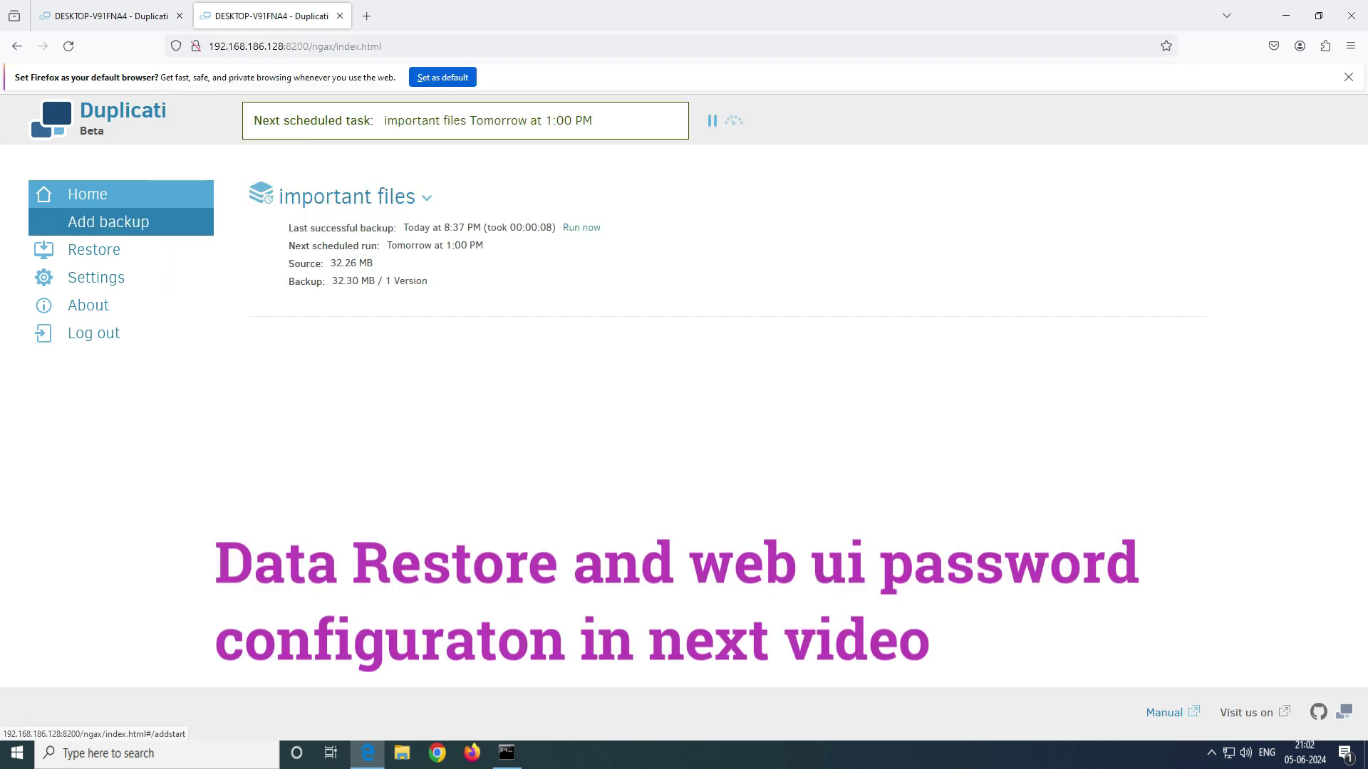
- Start configuring a new backup from the remote browser and go through the wizard to Source Data
{"action": "left_click", "coordinate": [108, 221]}
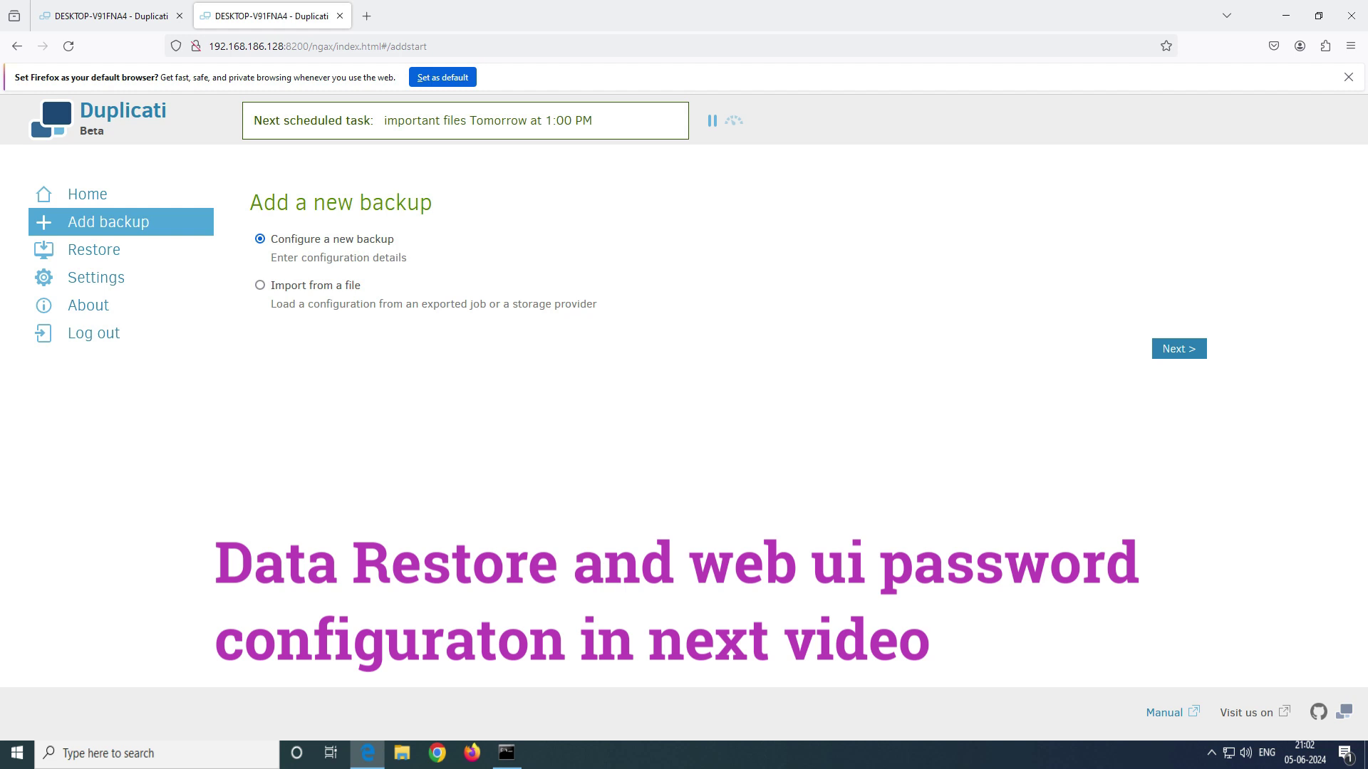
{"action": "left_click", "coordinate": [1179, 349]}
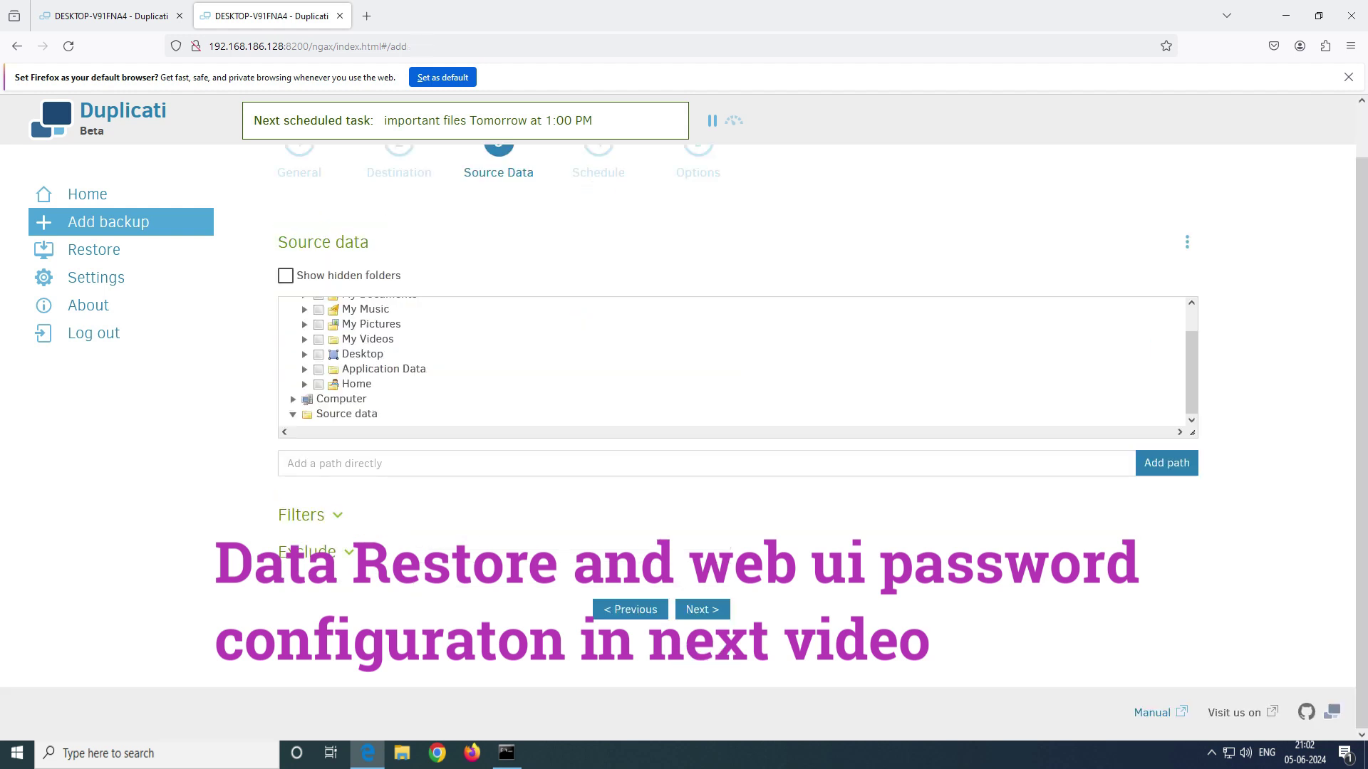